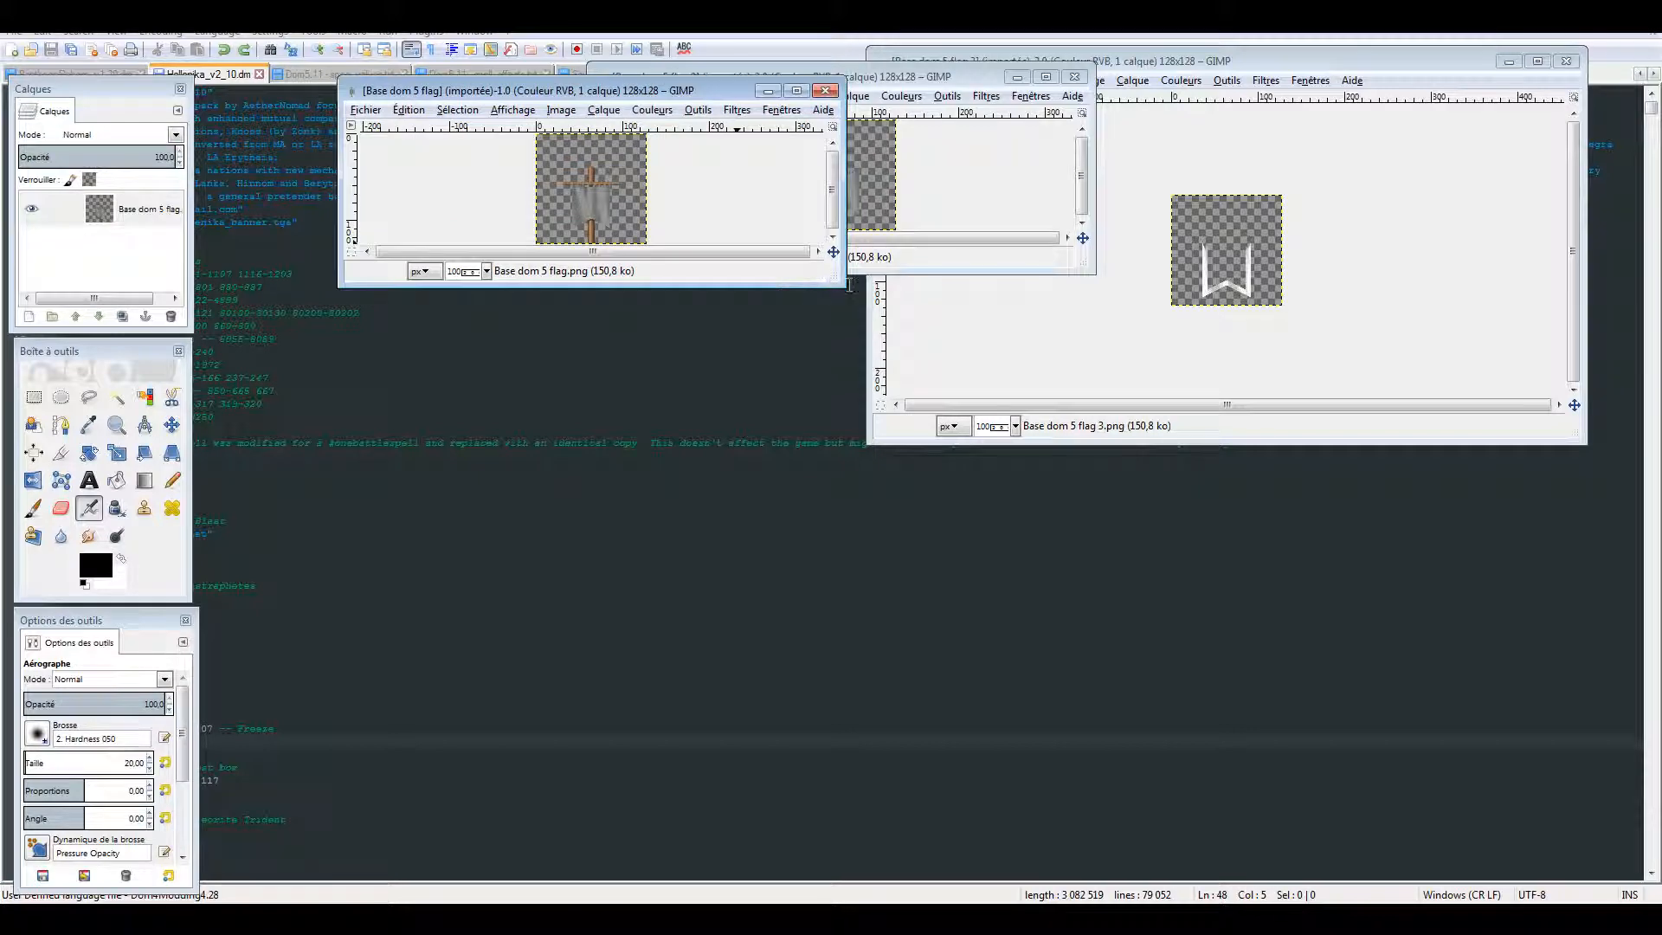
Enlarge the Base dom 5 flag window around its magnified image and ready the Pencil tool with size 1.
left_click_drag(844, 284, 1029, 779)
scroll(612, 519, "up", 4)
scroll(610, 524, "up", 1)
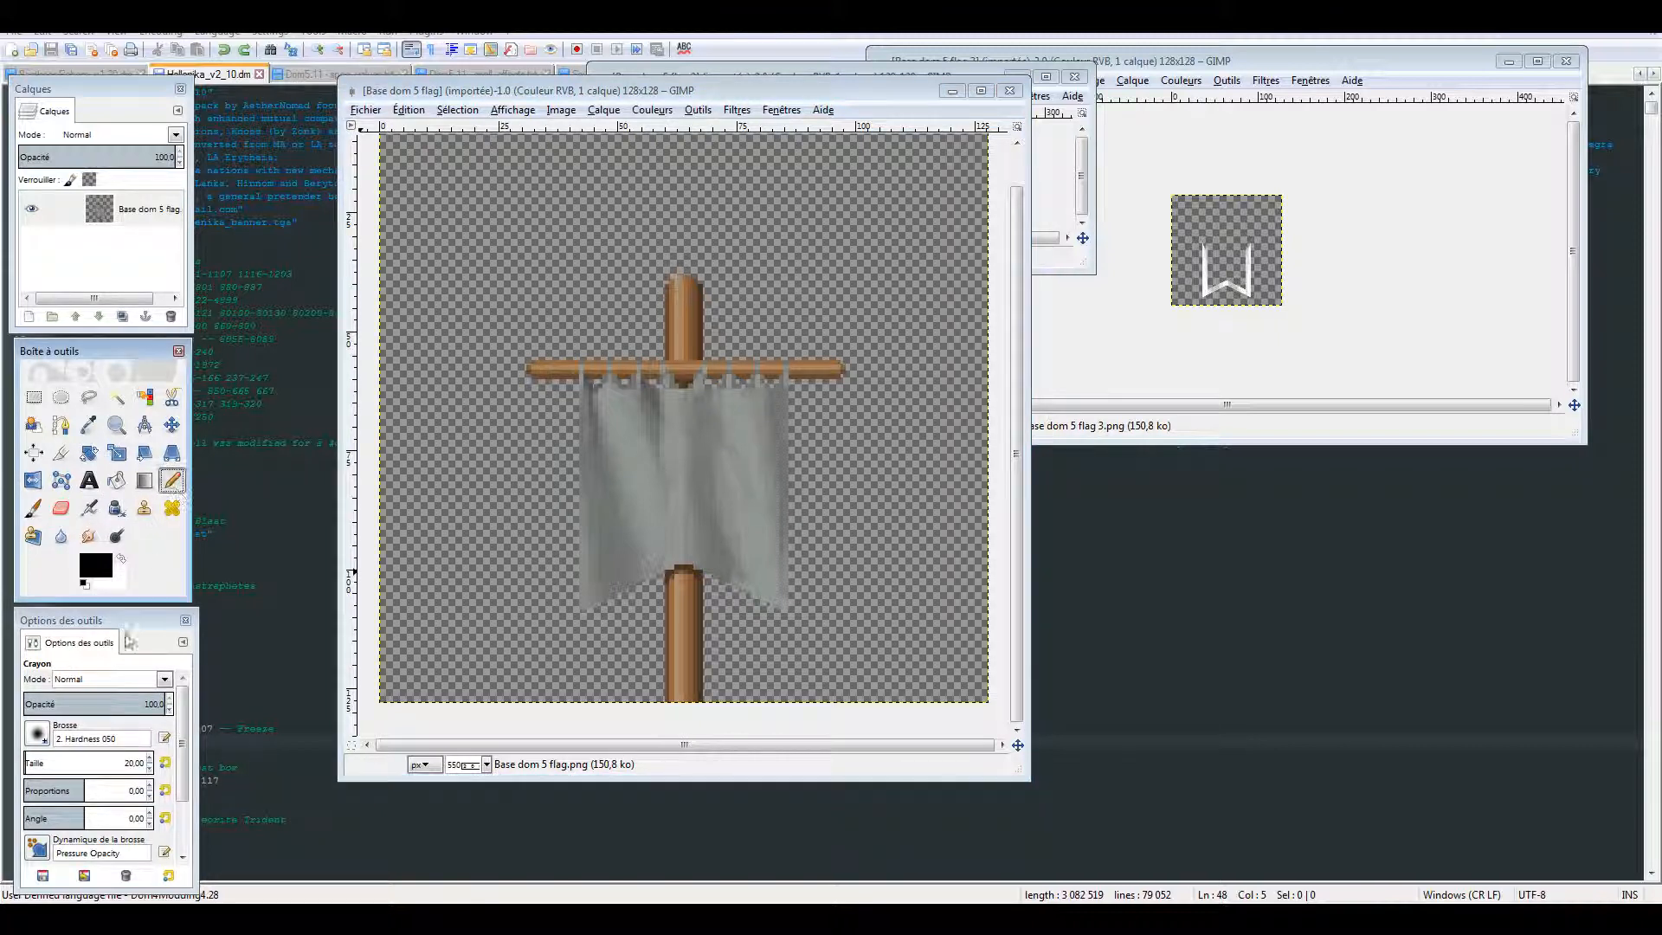
left_click(172, 480)
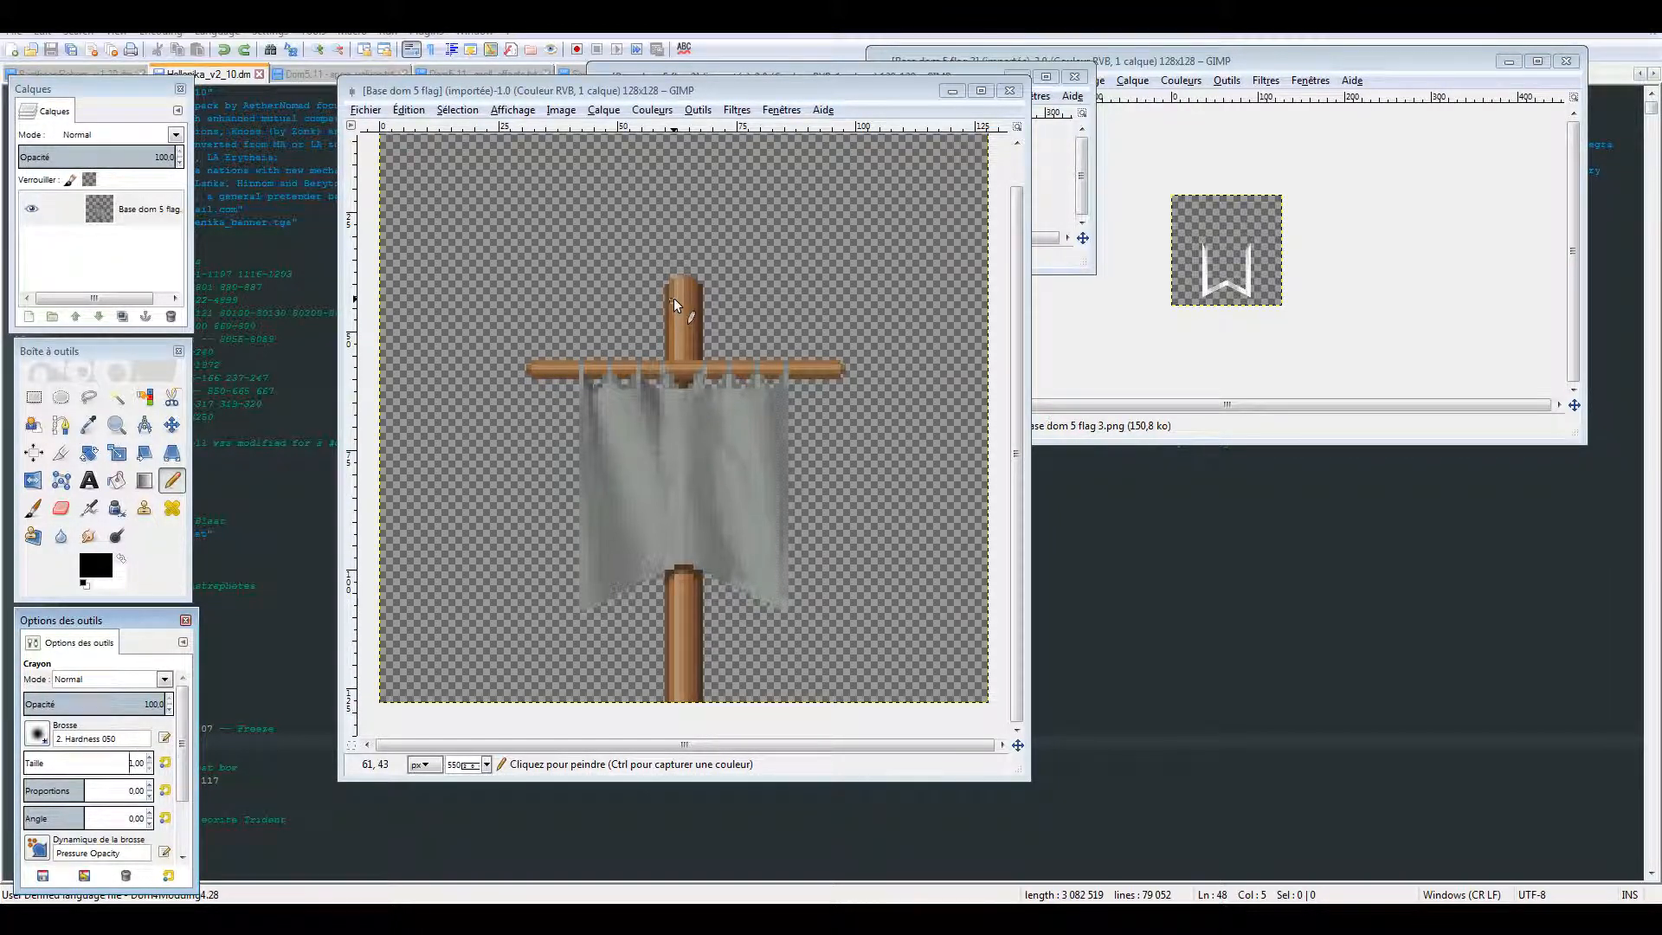
Move the Base dom 5 flag 2 and flag 3 windows beside the main flag, with the white trim of flag 3 magnified.
left_click_drag(950, 76, 1381, 467)
left_click_drag(1198, 68, 1216, 197)
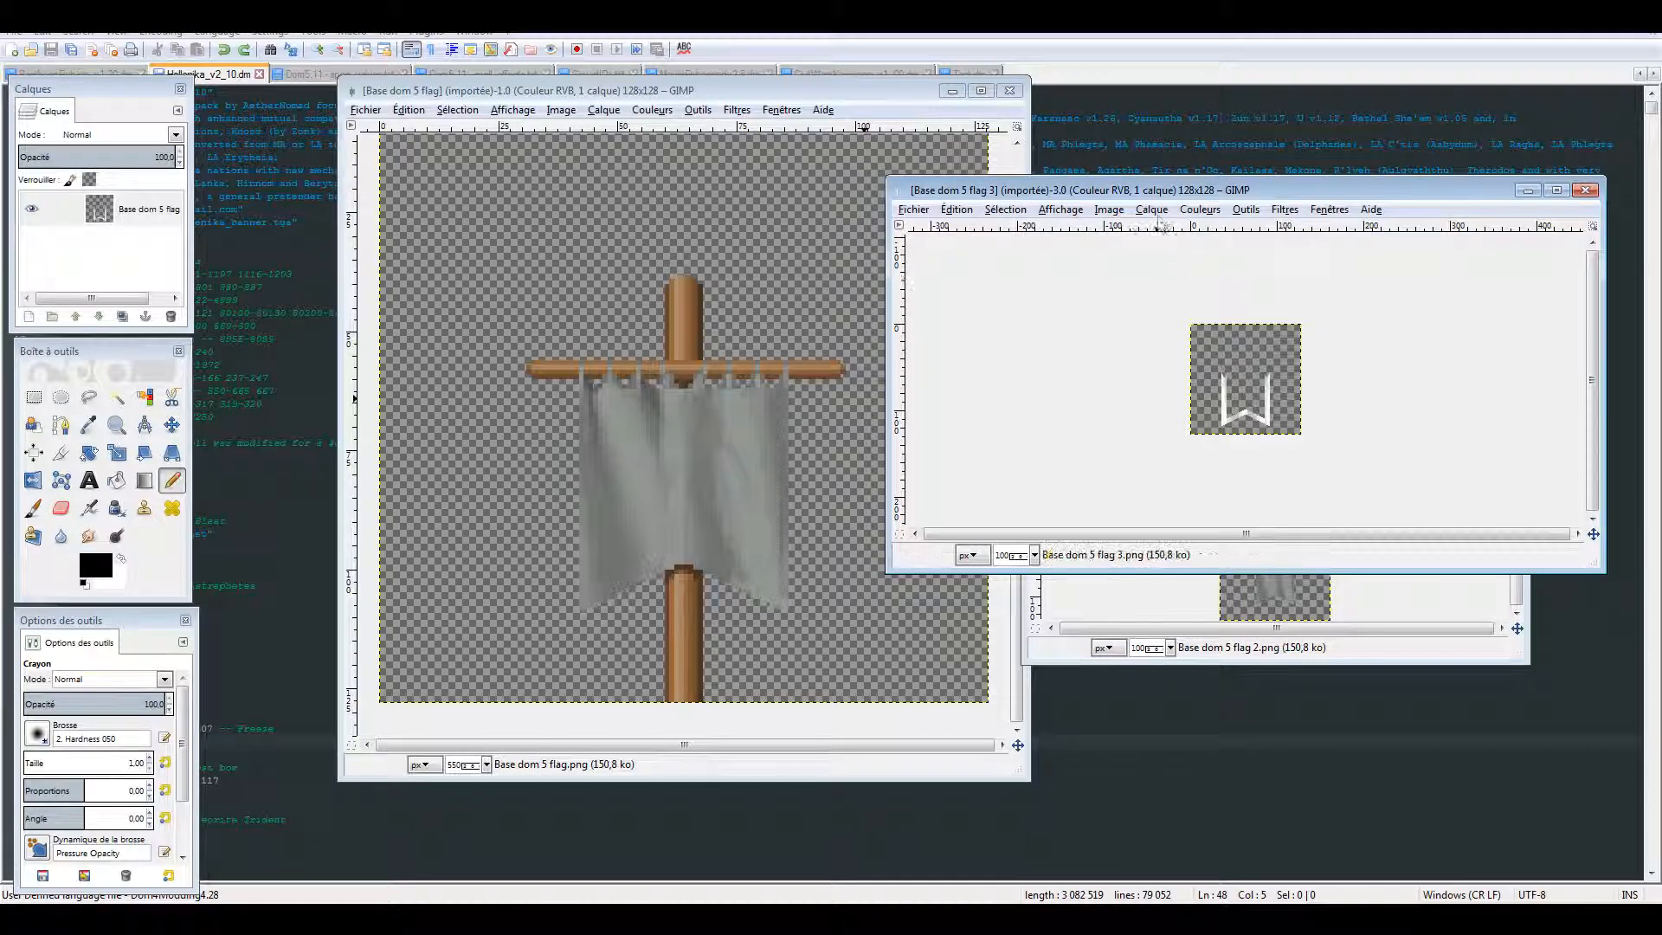
scroll(1253, 315, "up", 4)
scroll(1239, 336, "down", 3)
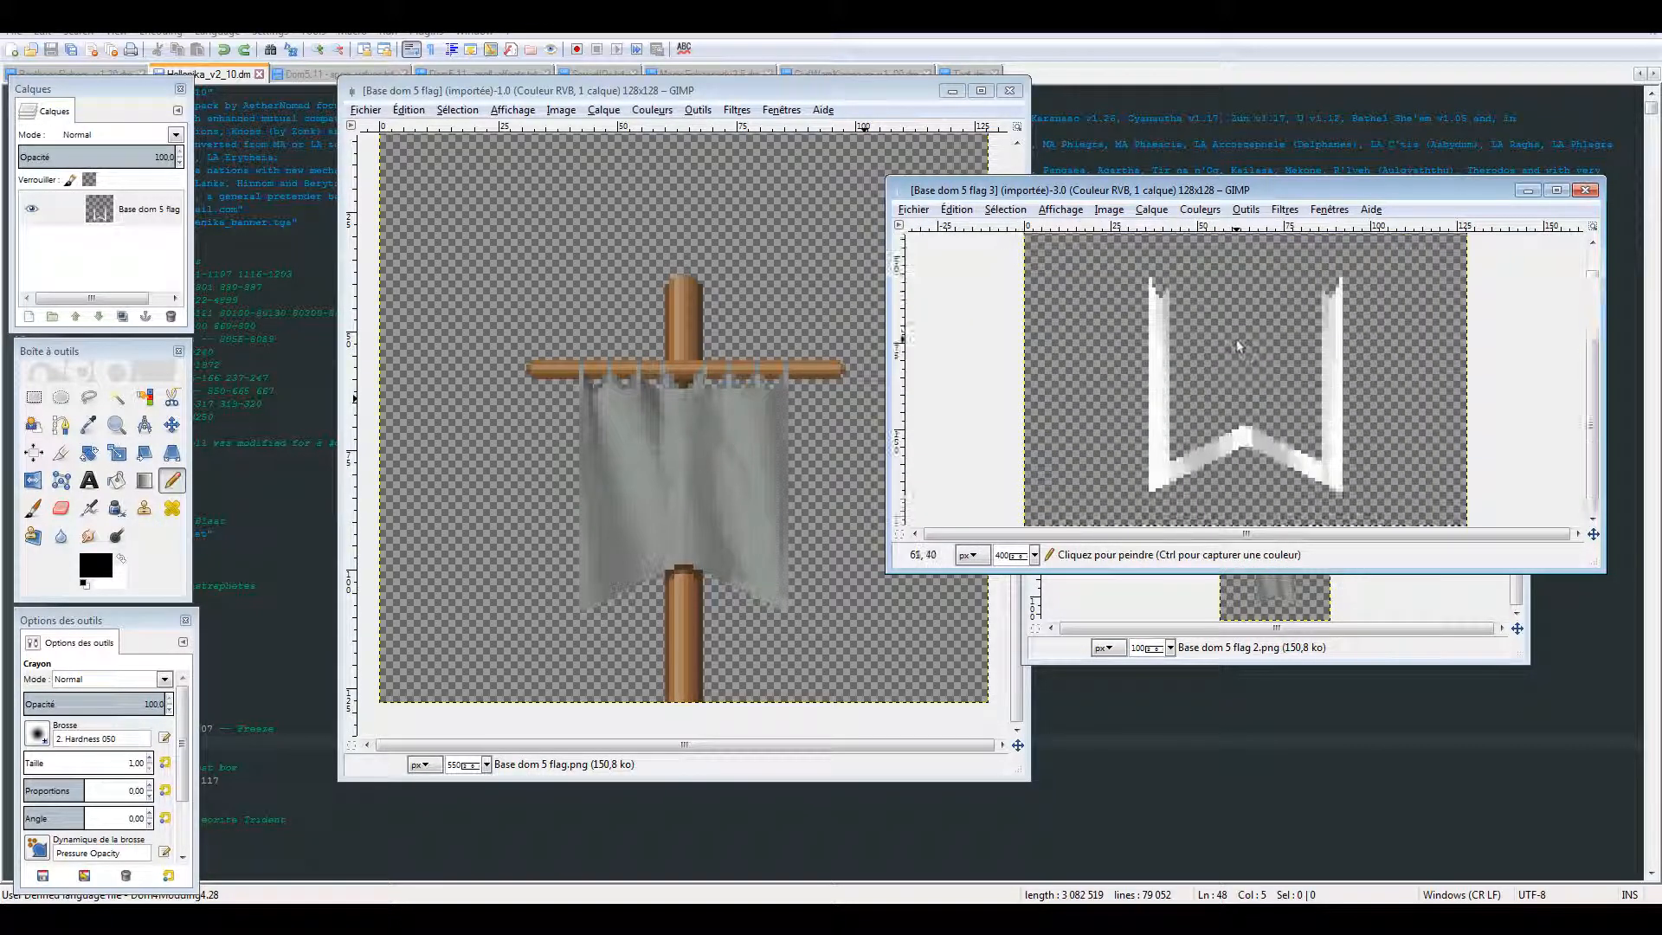
Copy the entire Base dom 5 flag 3 image and paste its white trim into the Base dom 5 flag image.
left_click(1006, 209)
left_click(1020, 233)
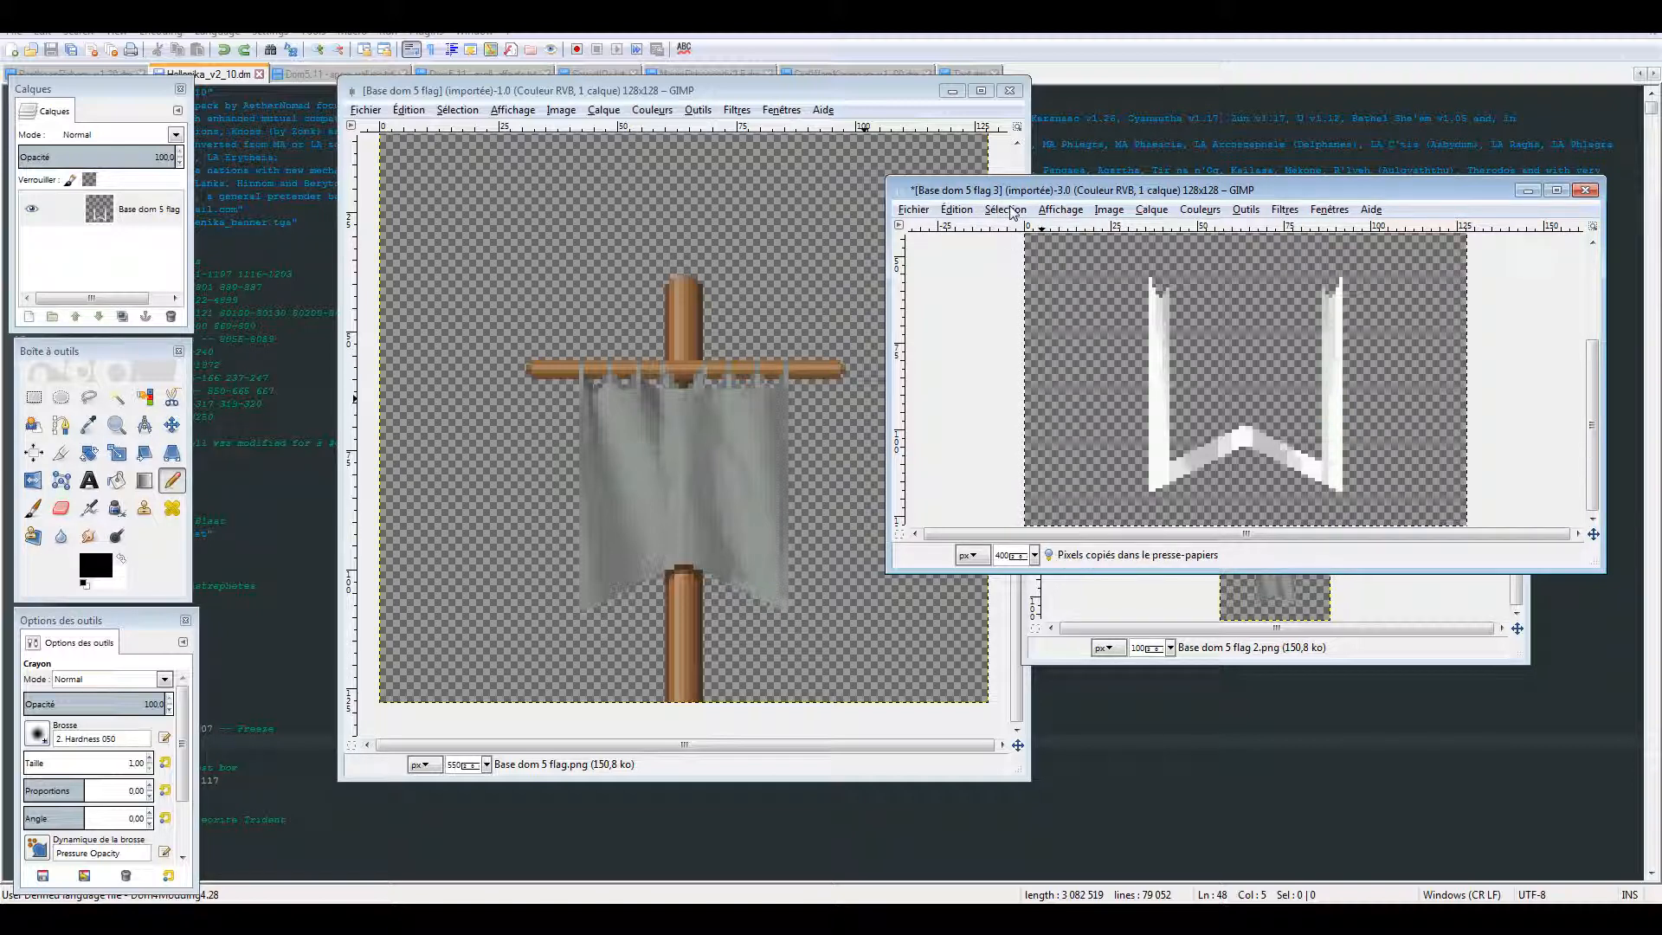
left_click(794, 90)
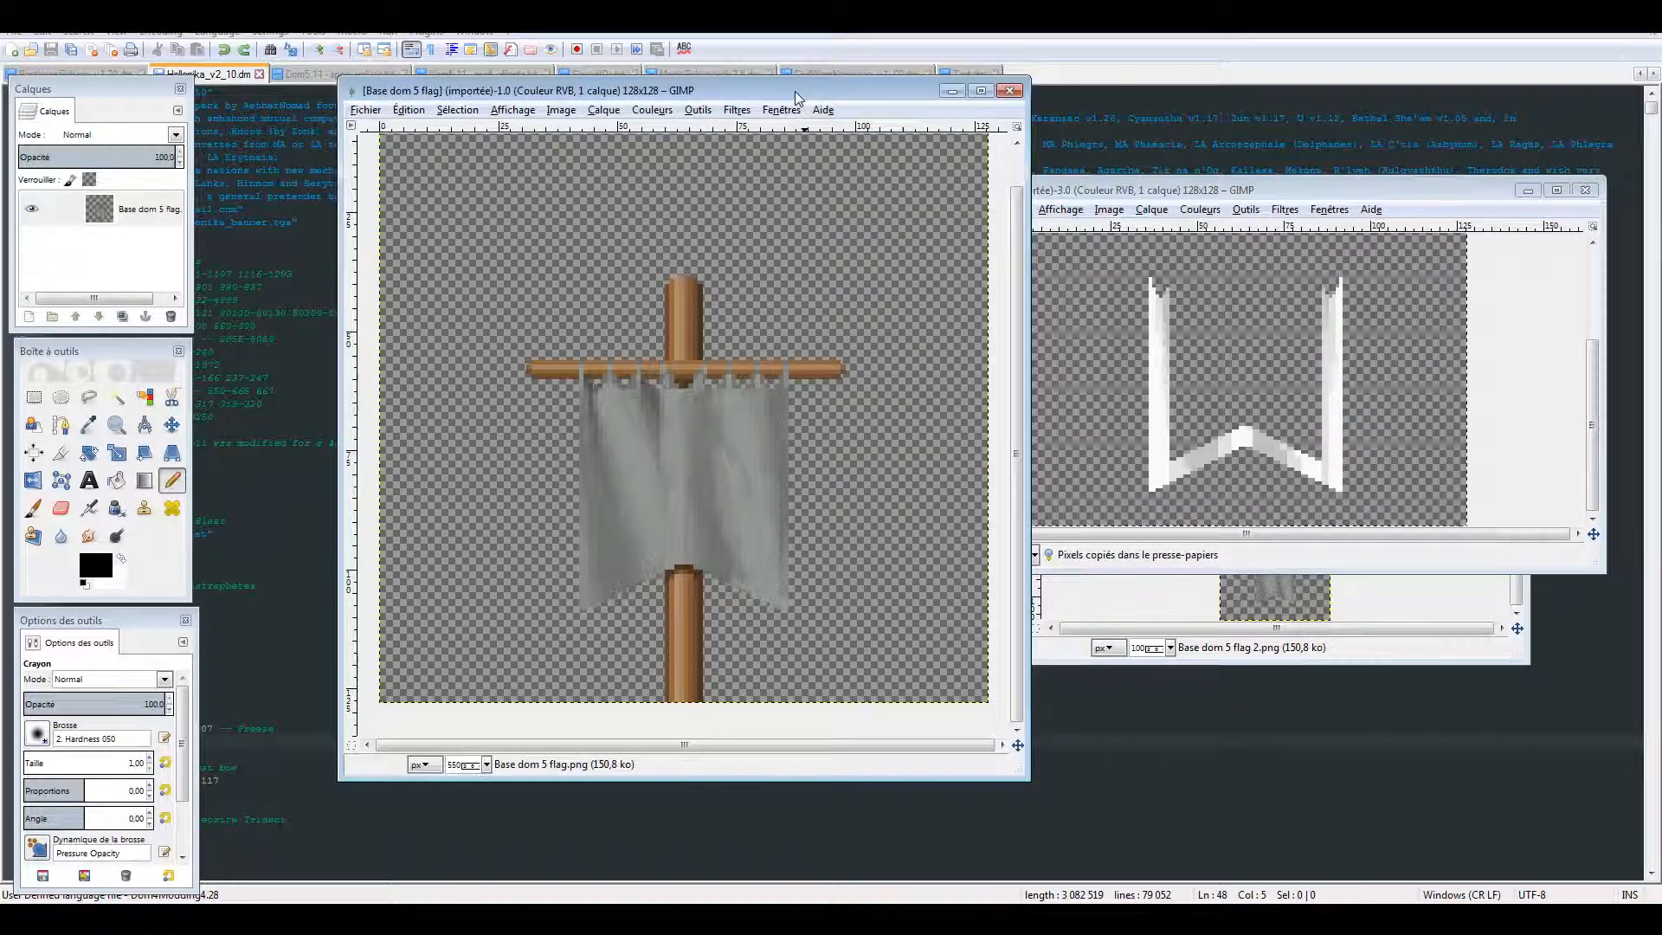
key("ctrl+v")
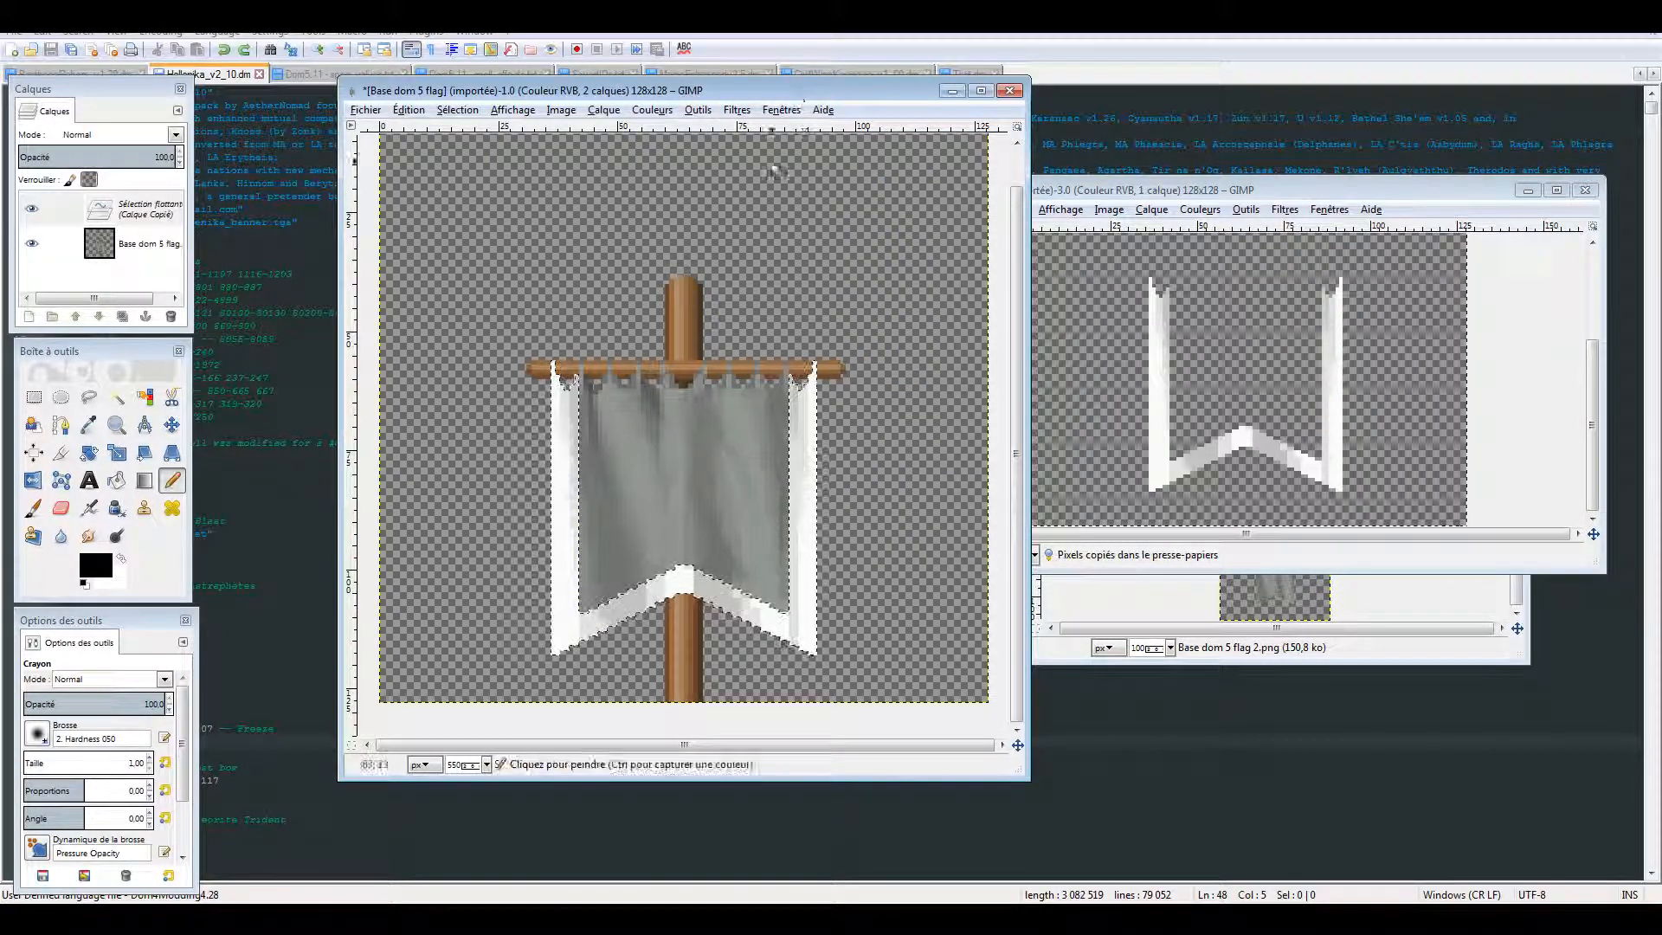
Try to anchor the pasted trim onto the banner using the Fuzzy Select tool, and close the crashed program.
left_click(121, 398)
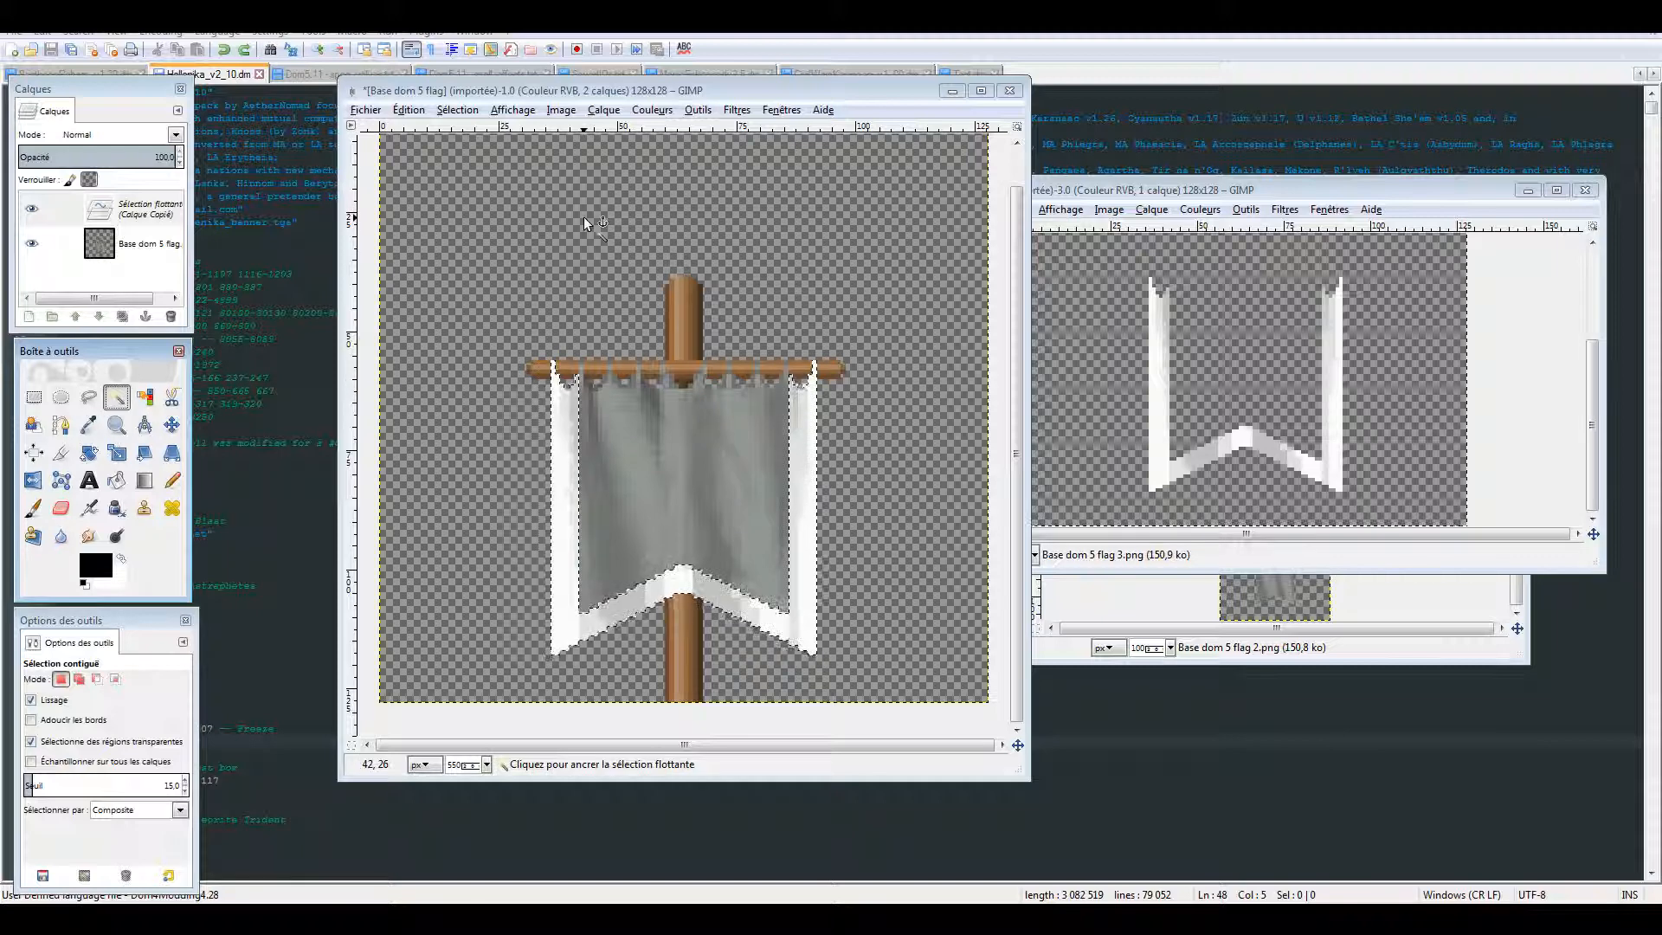
left_click(485, 216)
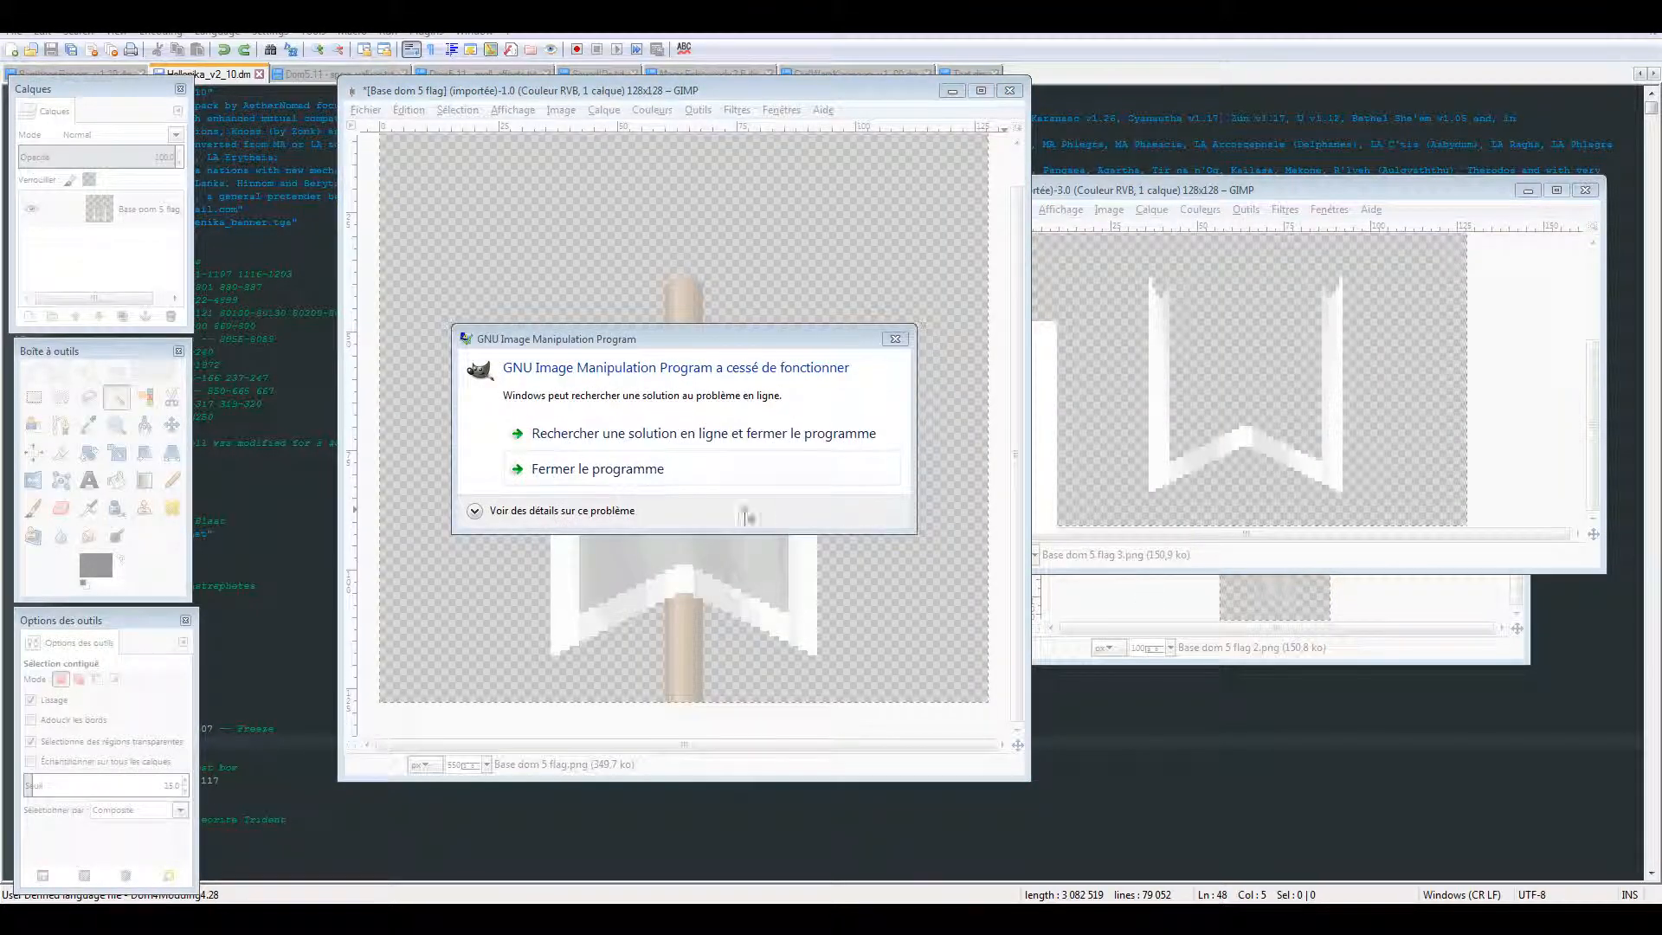
left_click(661, 484)
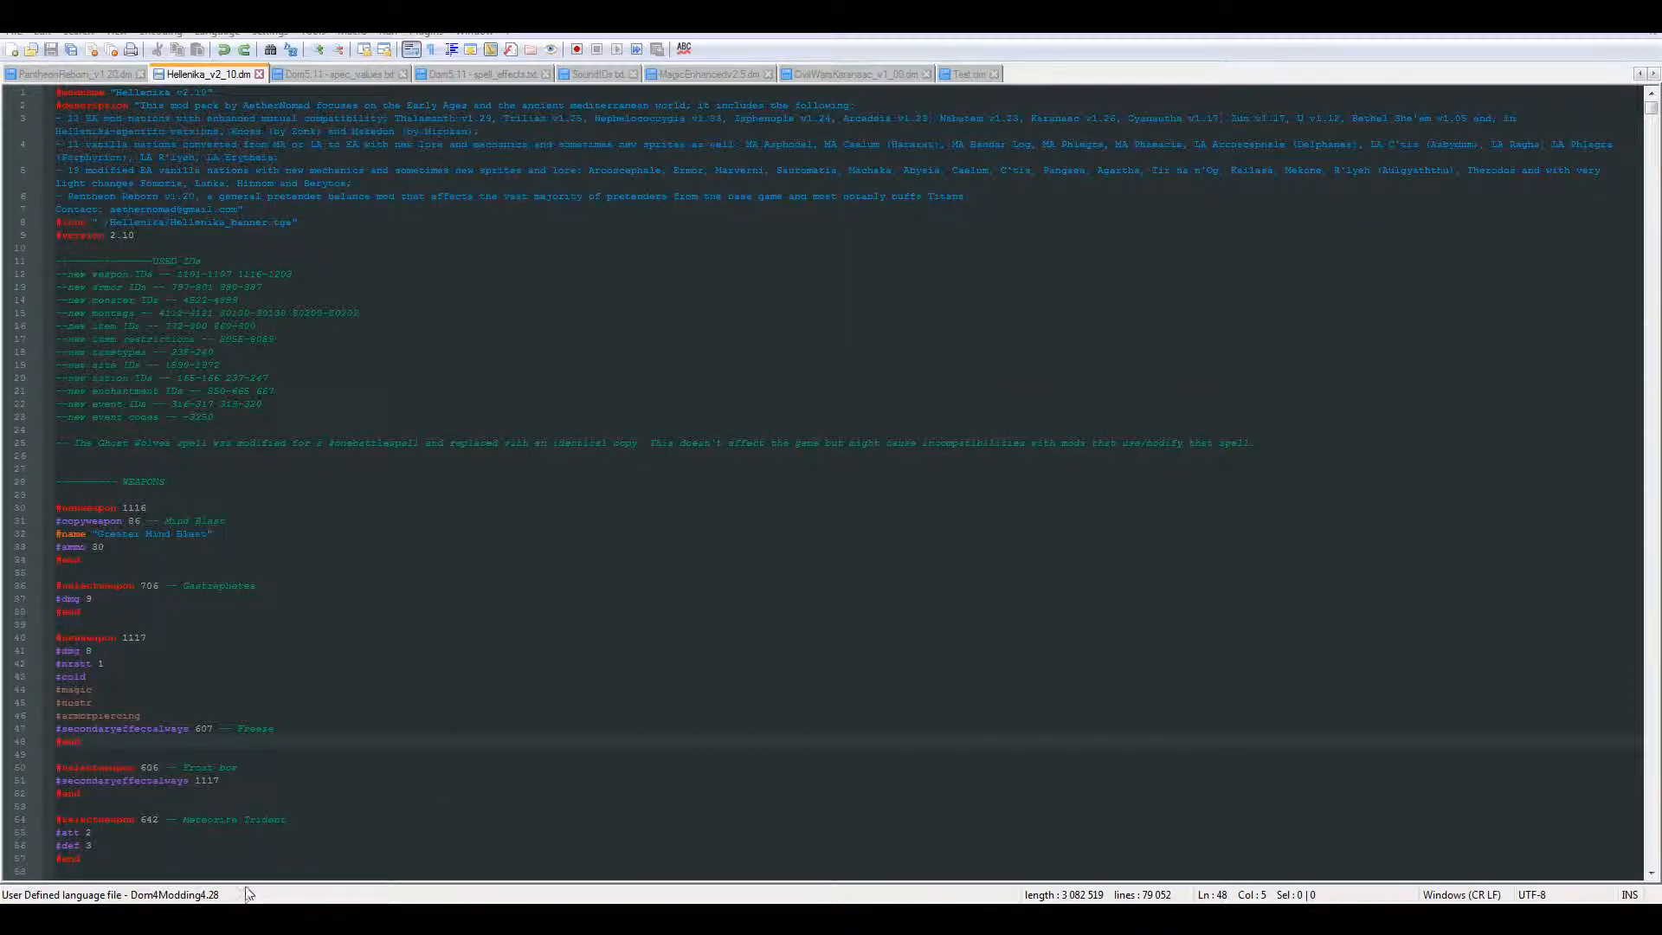
Switch to the Items and flags folder and open Base dom 5 flag 2, Base dom 5 flag 3 and Base dom 5 flag in GIMP.
left_click(248, 918)
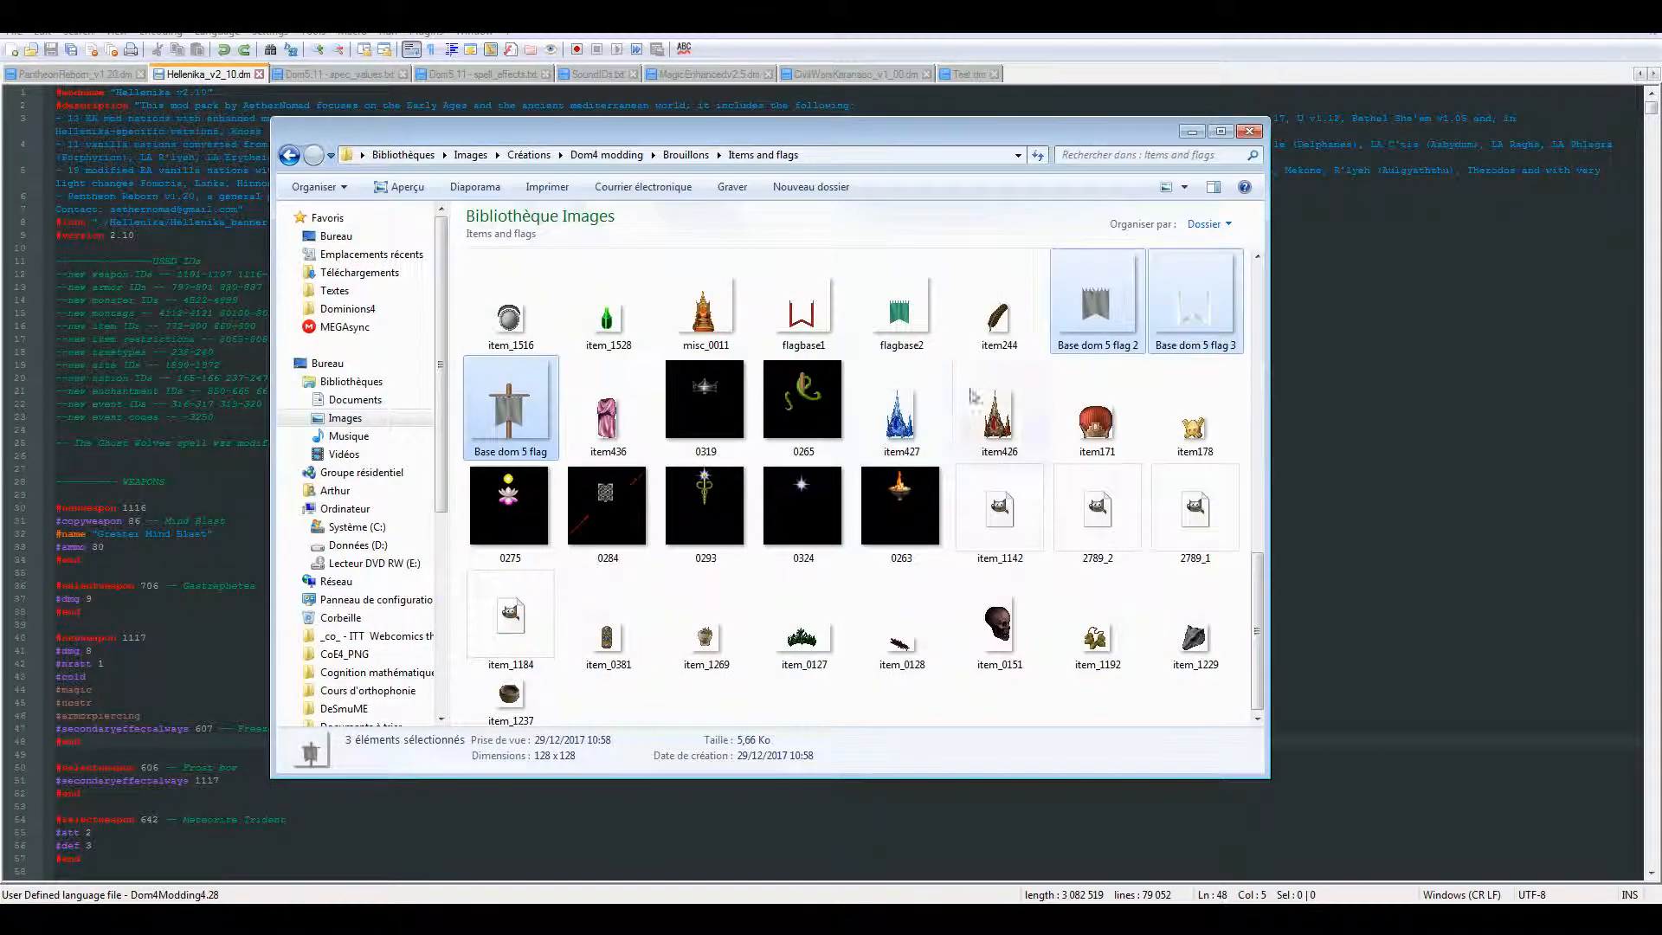
left_click(1083, 313)
right_click(1082, 295)
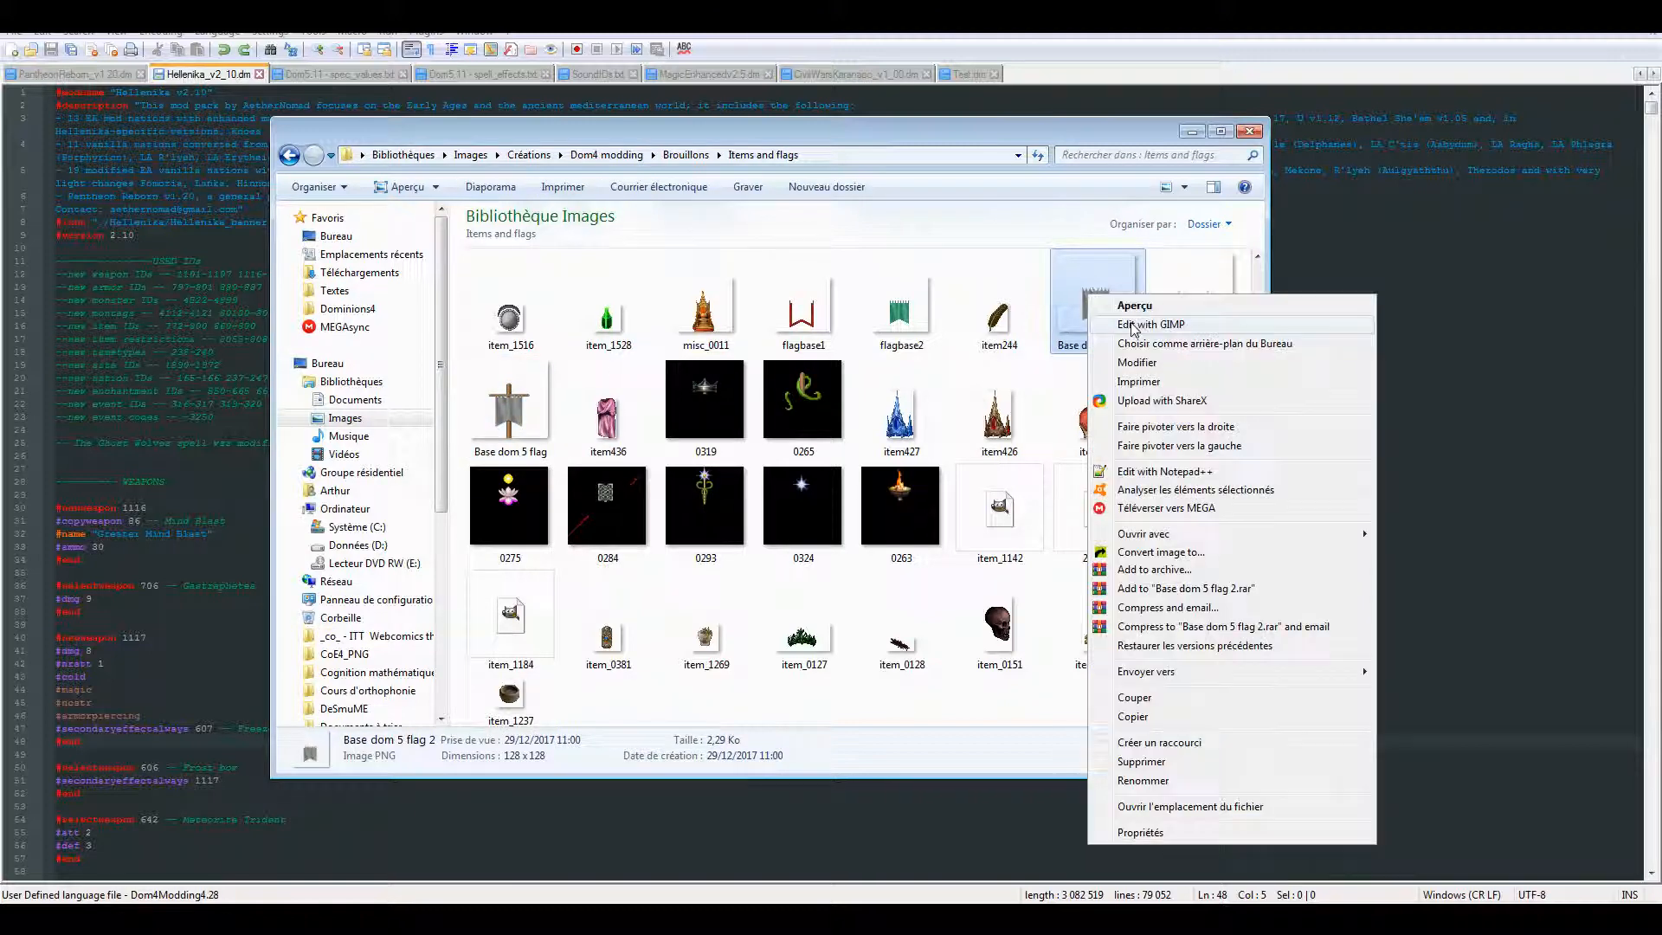
left_click(1132, 327)
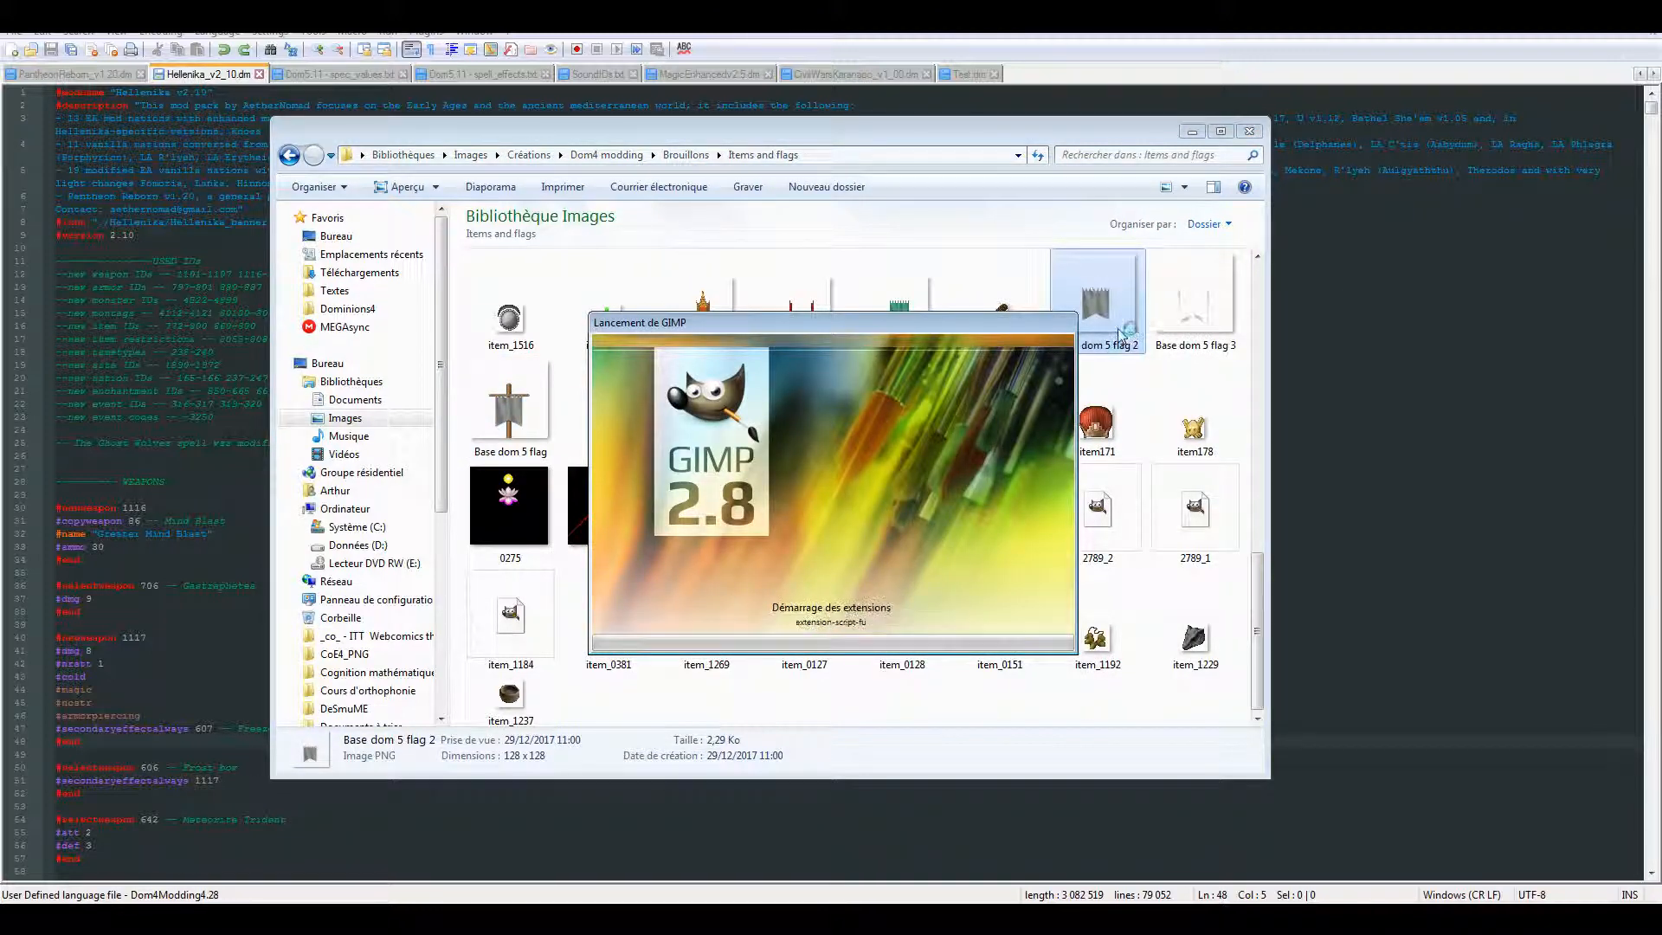
left_click(1193, 298)
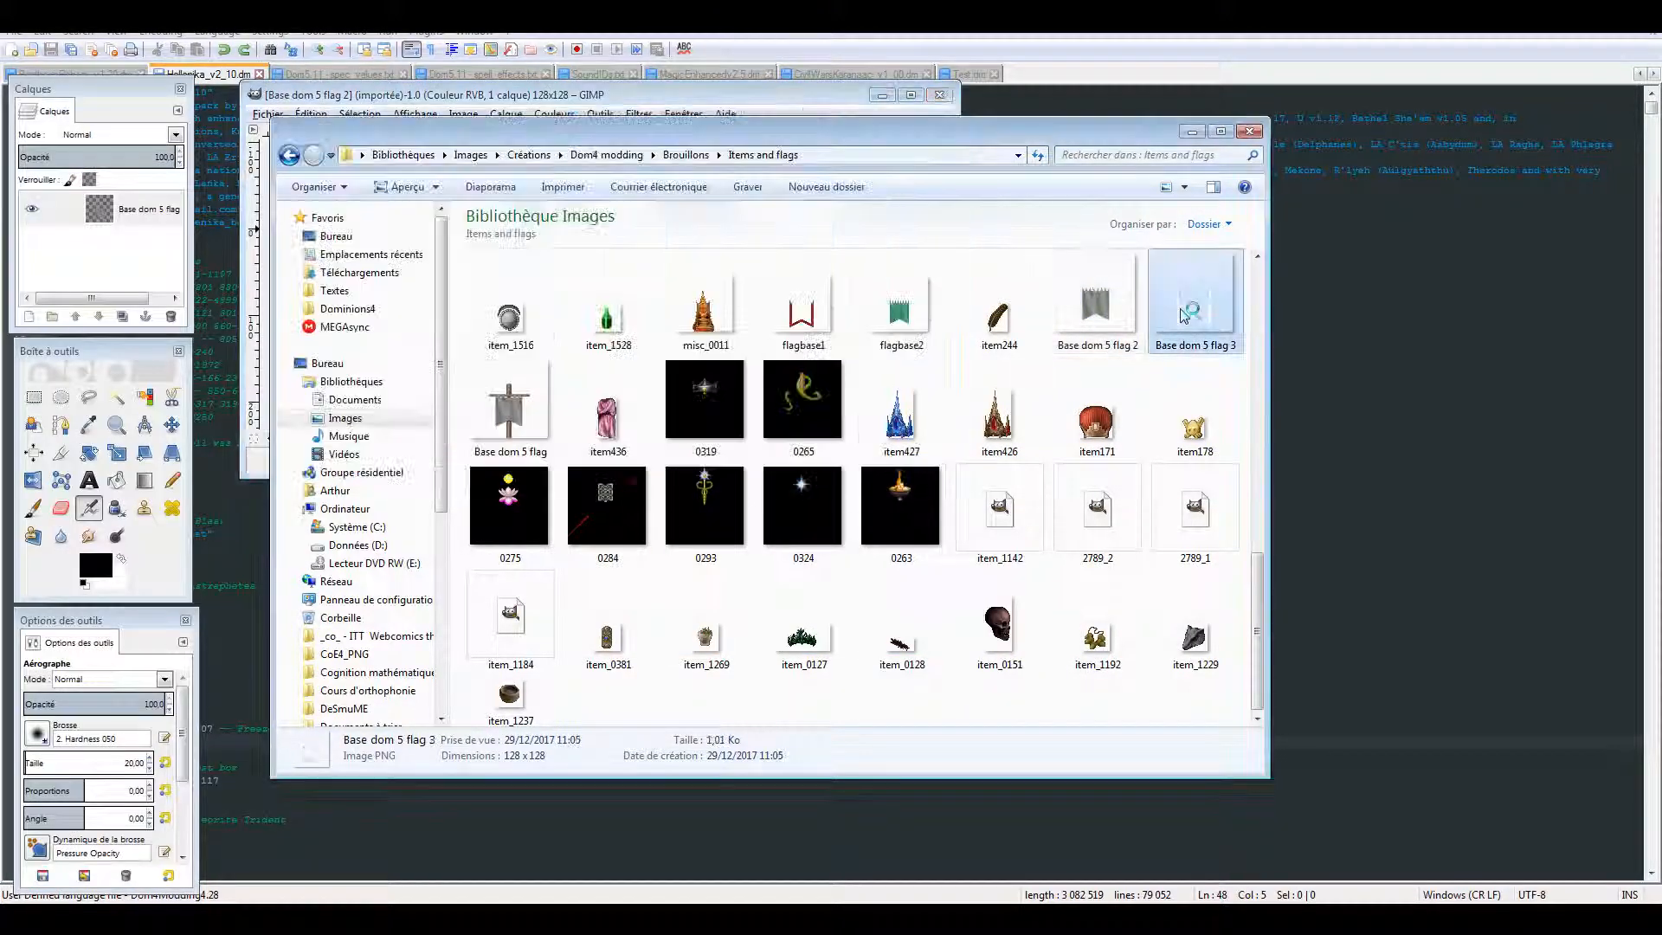
right_click(1182, 310)
left_click(1229, 340)
left_click(511, 411)
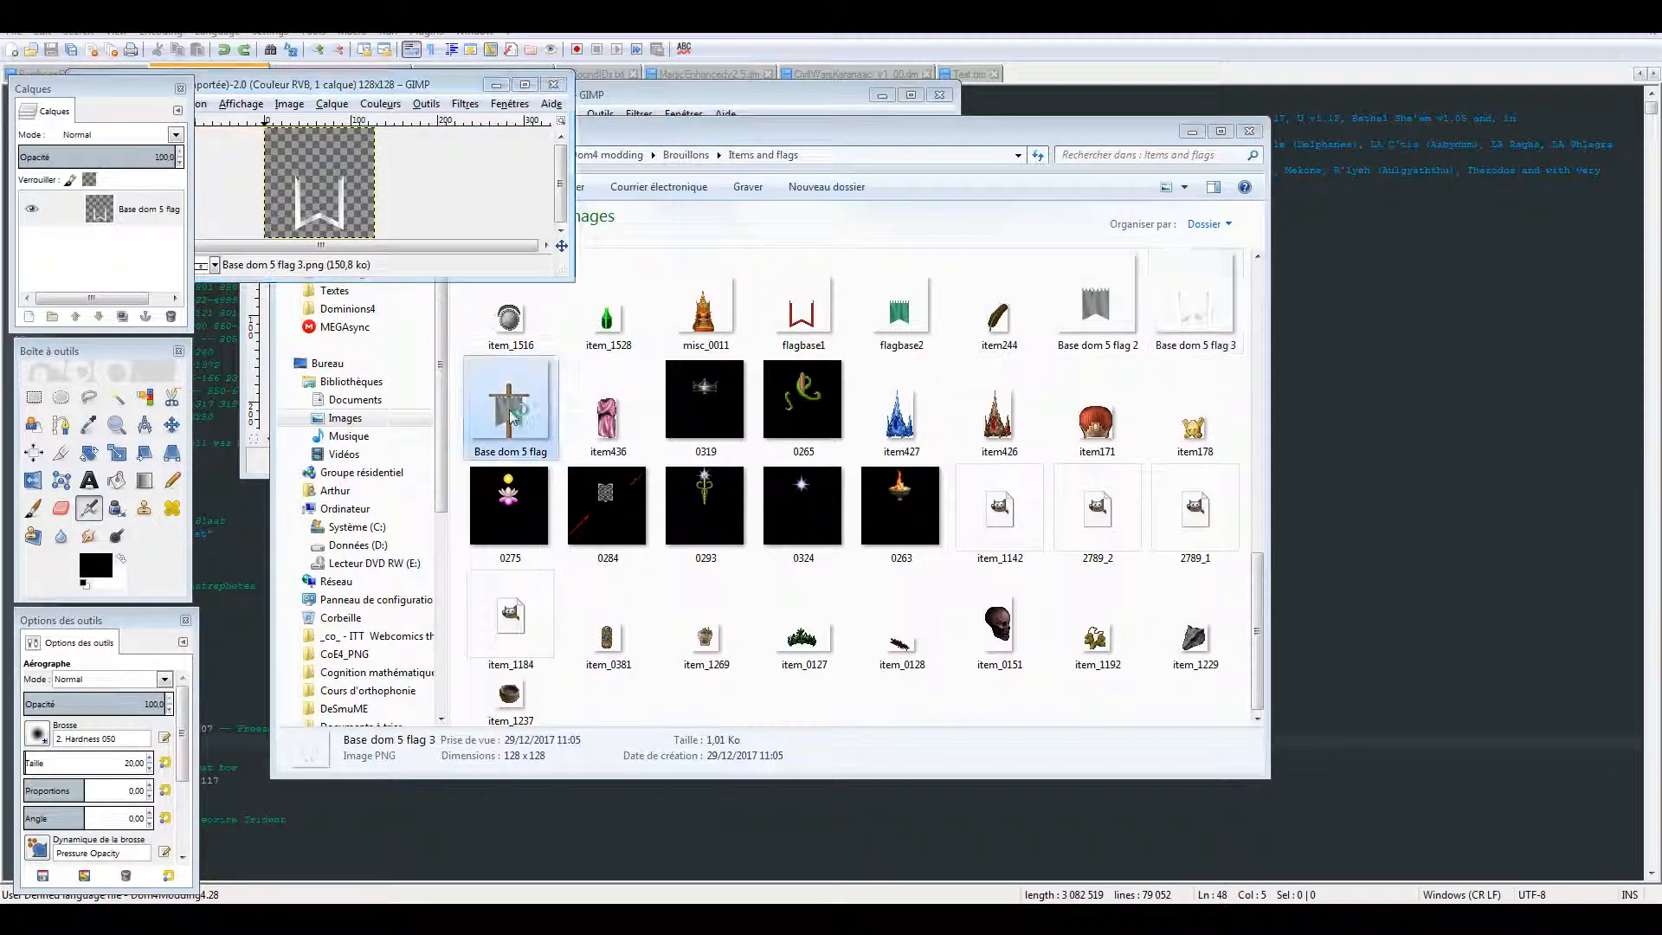
right_click(511, 414)
left_click(562, 381)
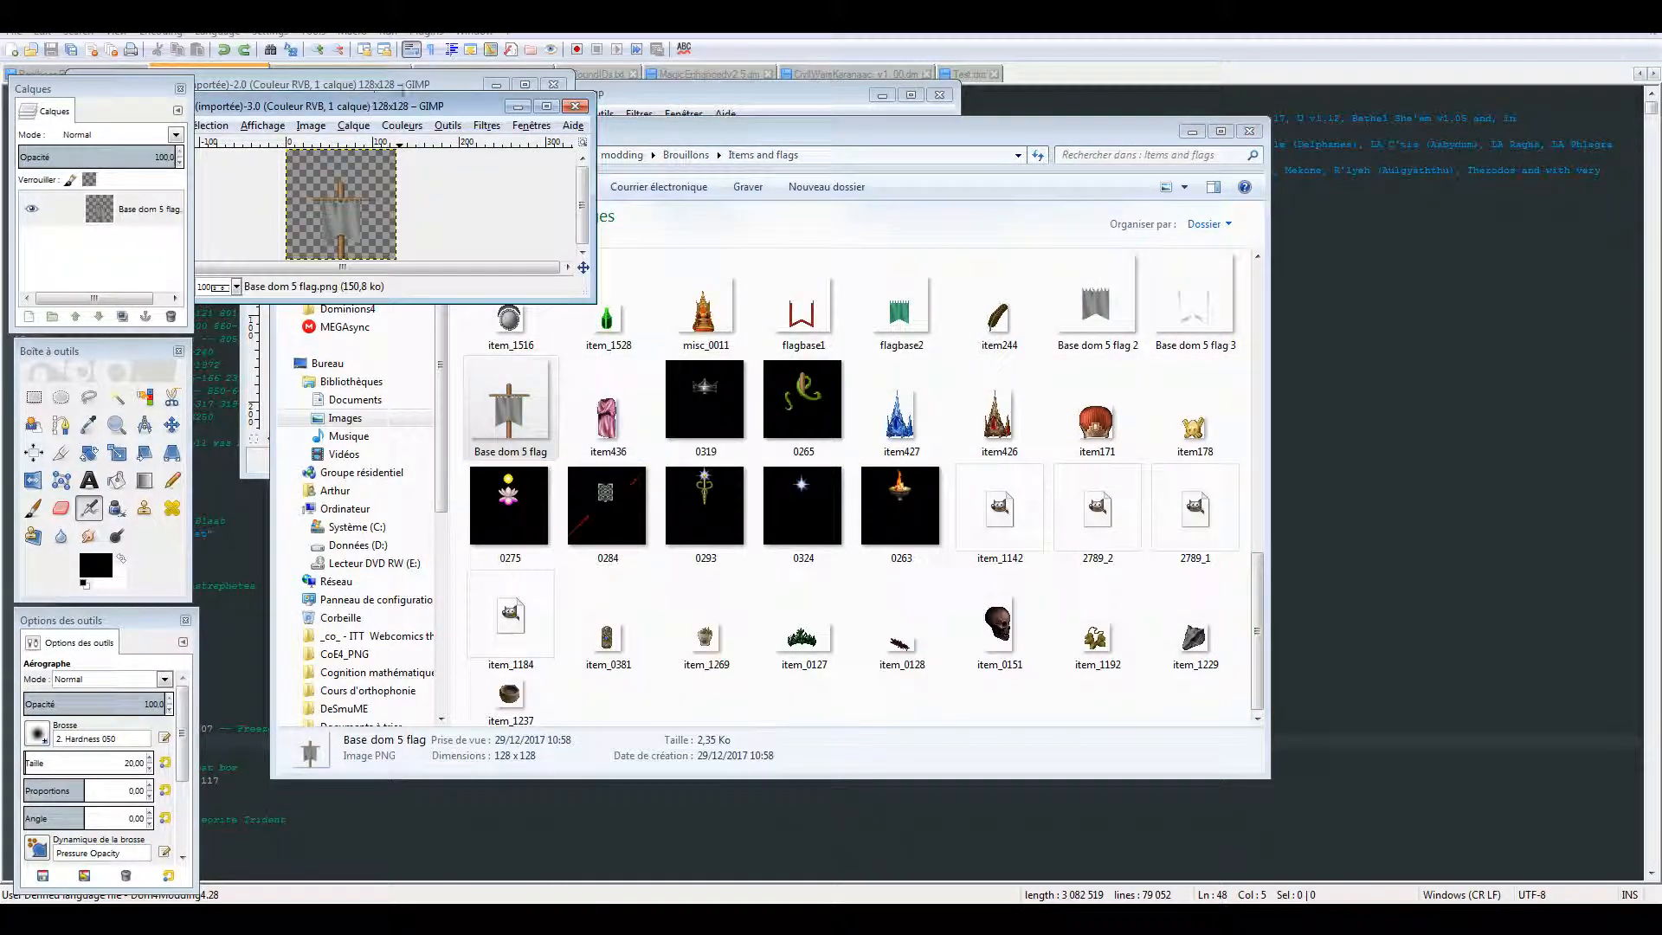
Spread the three flag image windows apart and enlarge the Base dom 5 flag window.
left_click_drag(448, 107, 1082, 171)
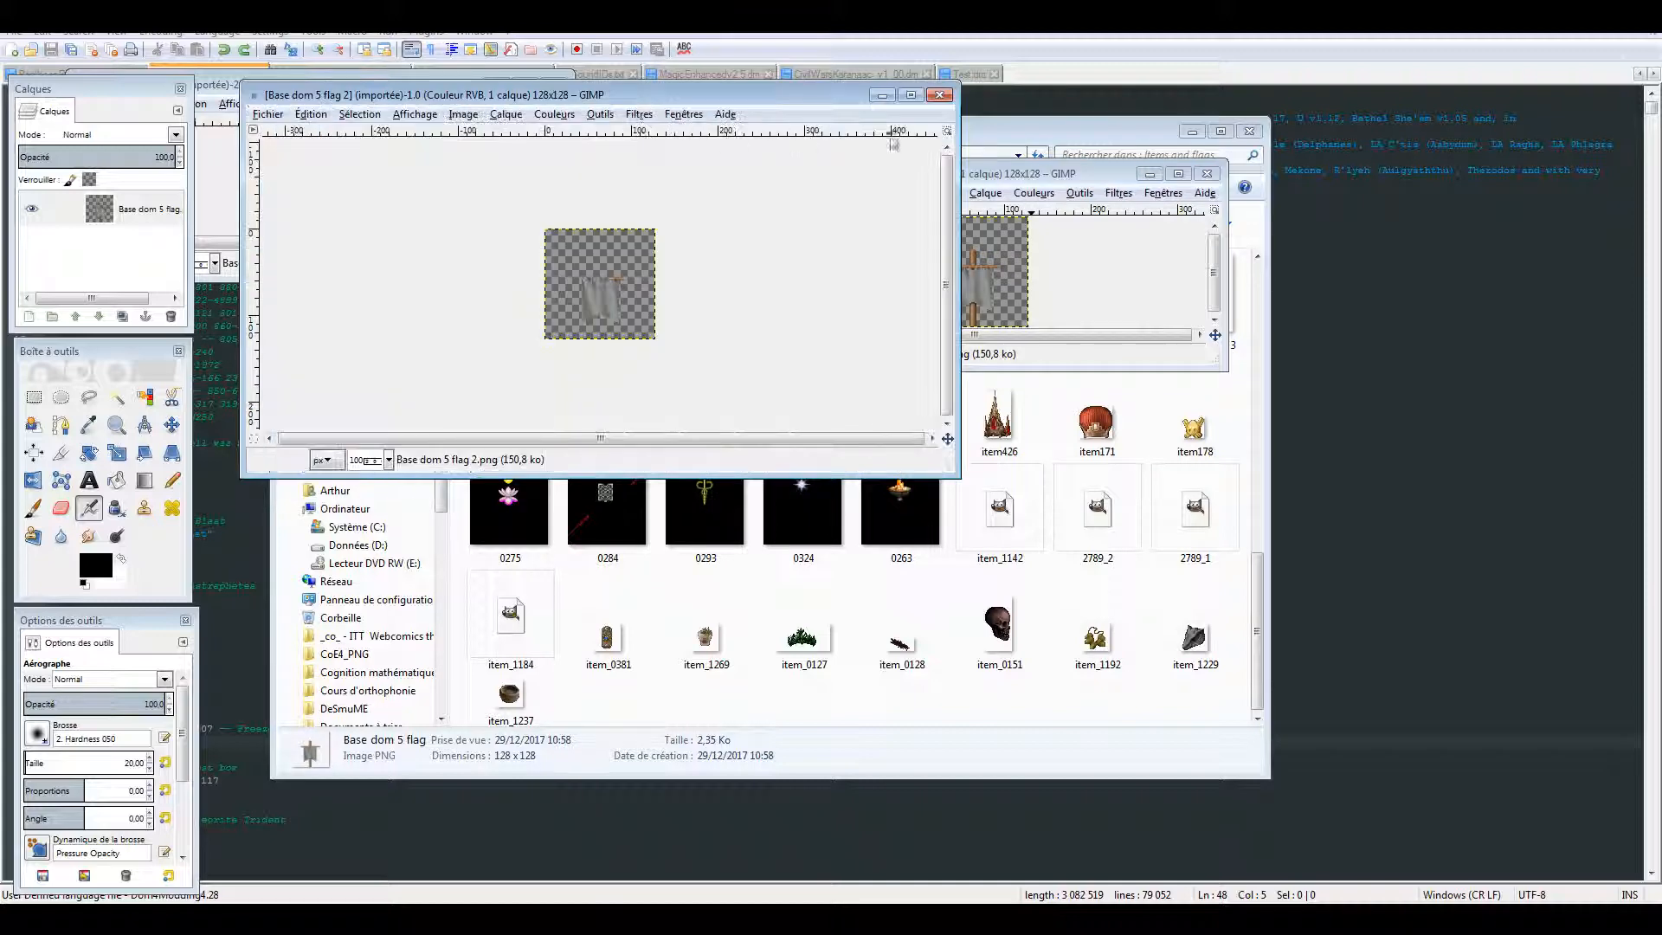
left_click(1023, 144)
left_click(728, 99)
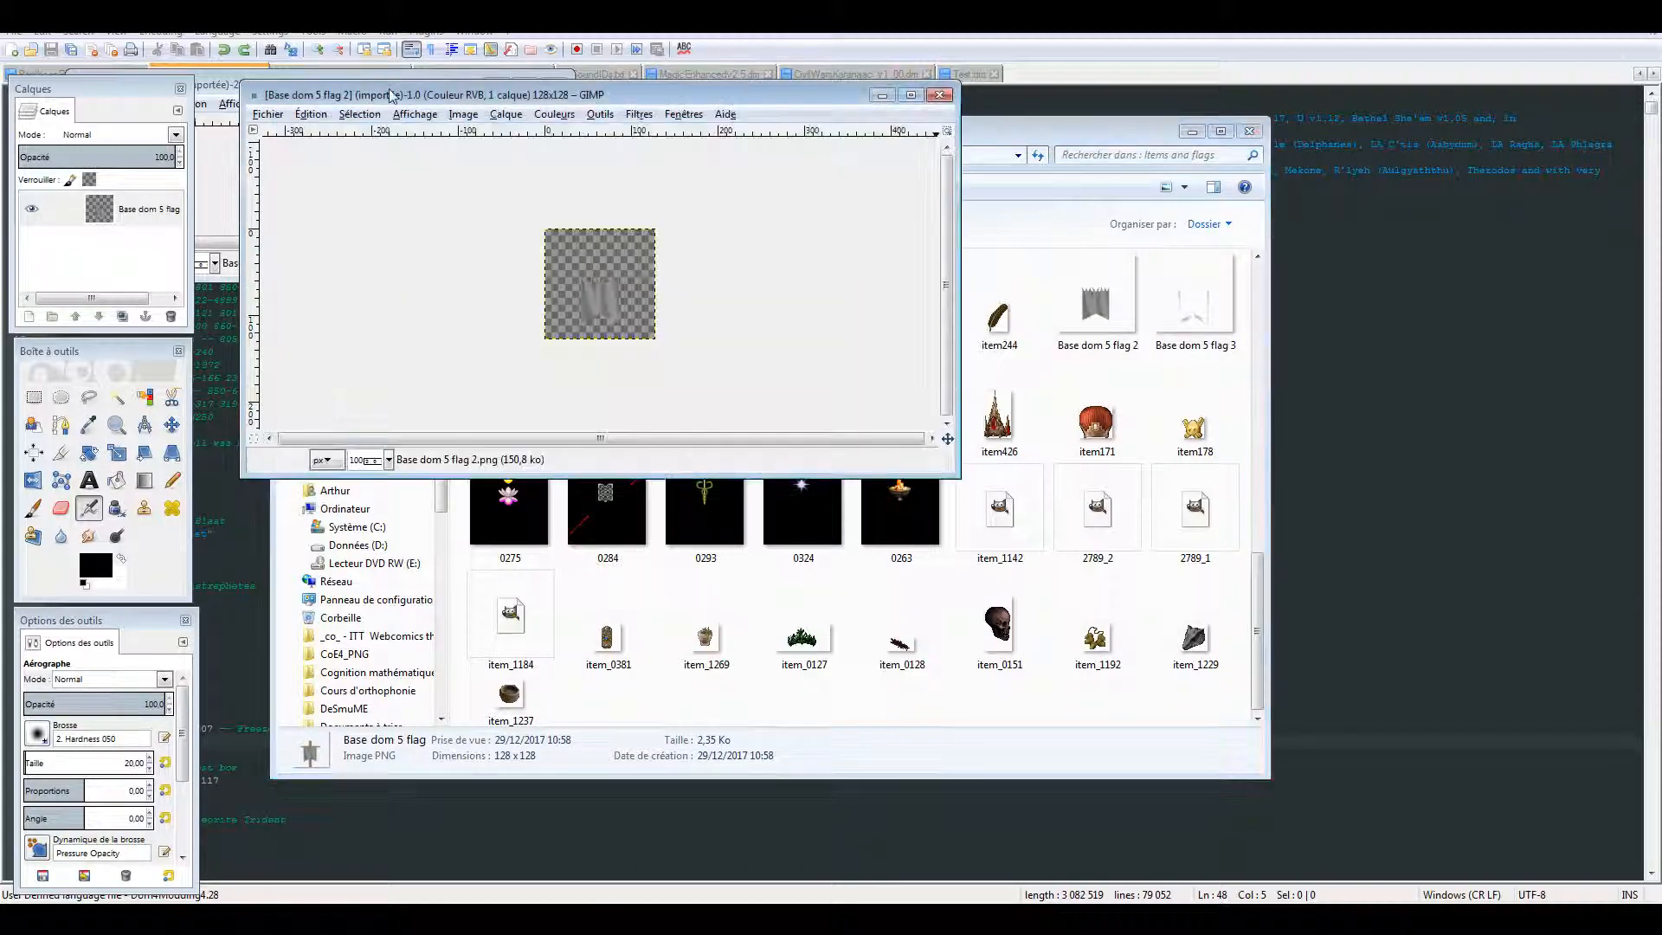
left_click(246, 76)
left_click_drag(245, 76, 1202, 157)
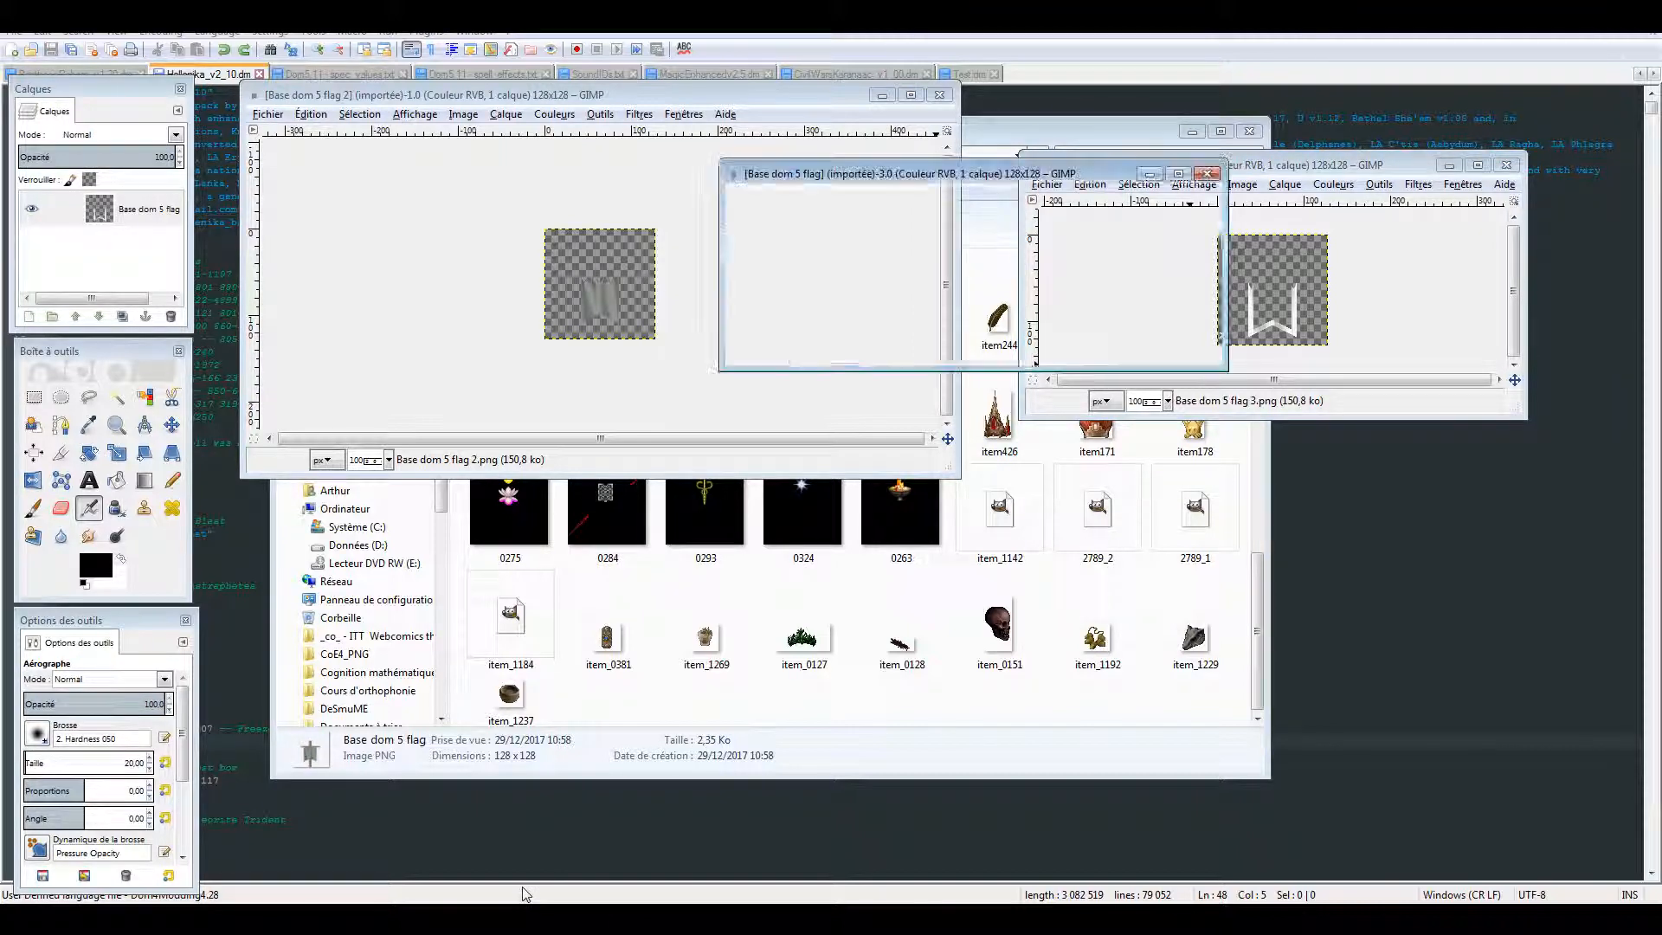
left_click_drag(986, 174, 885, 101)
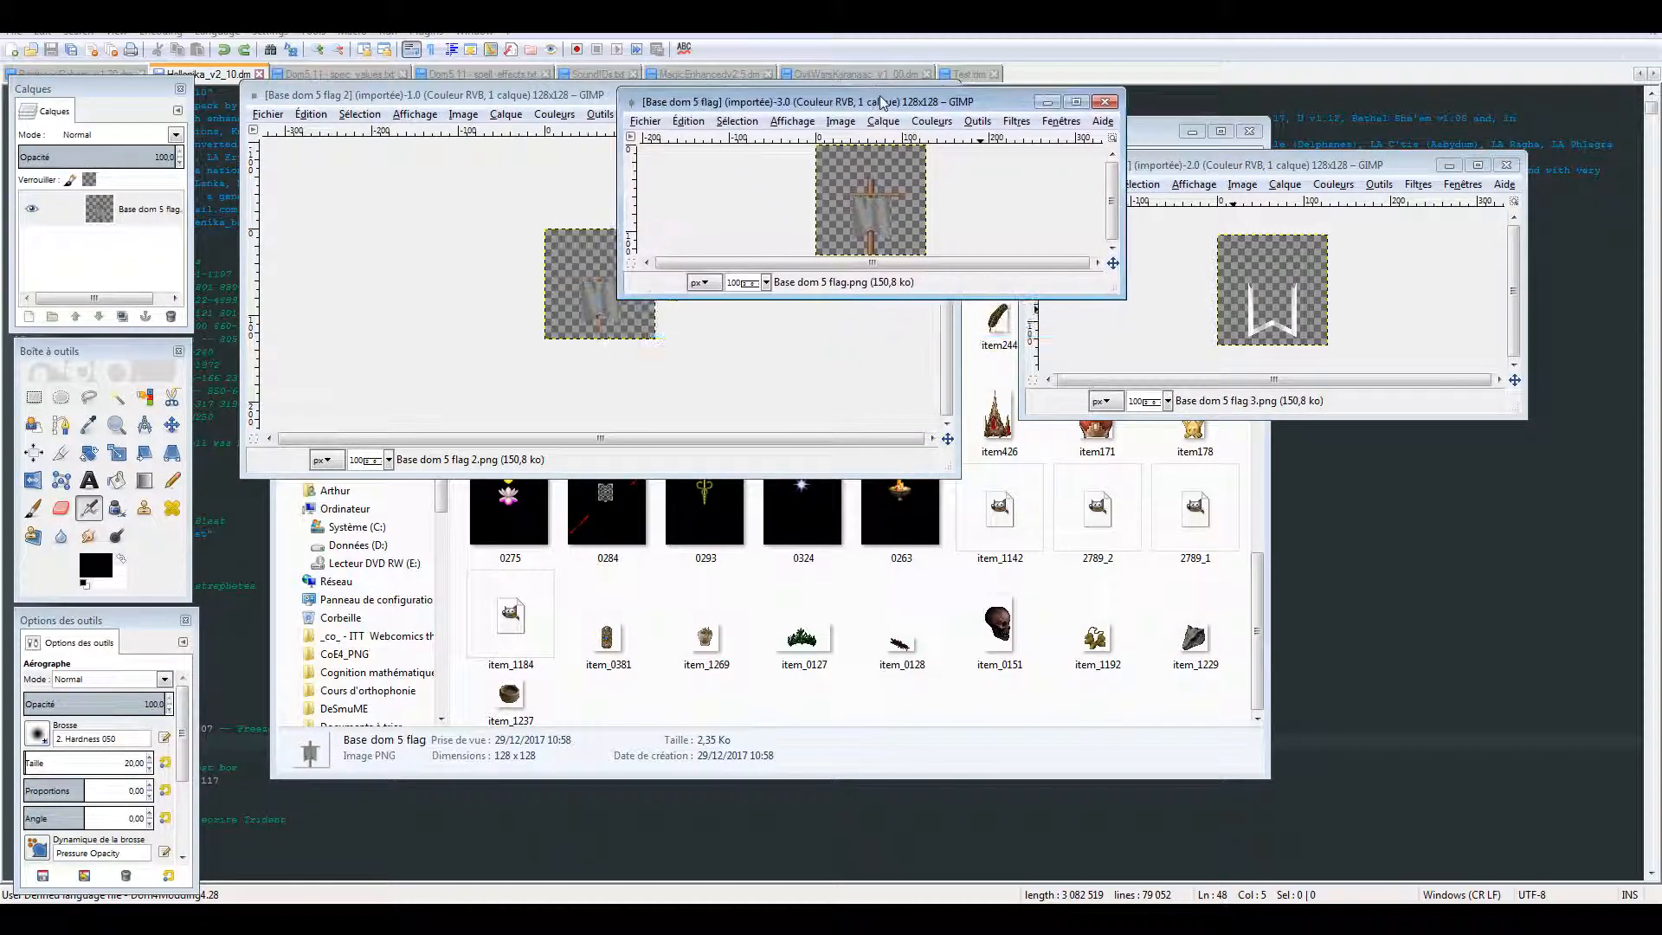
left_click_drag(1151, 357, 1292, 743)
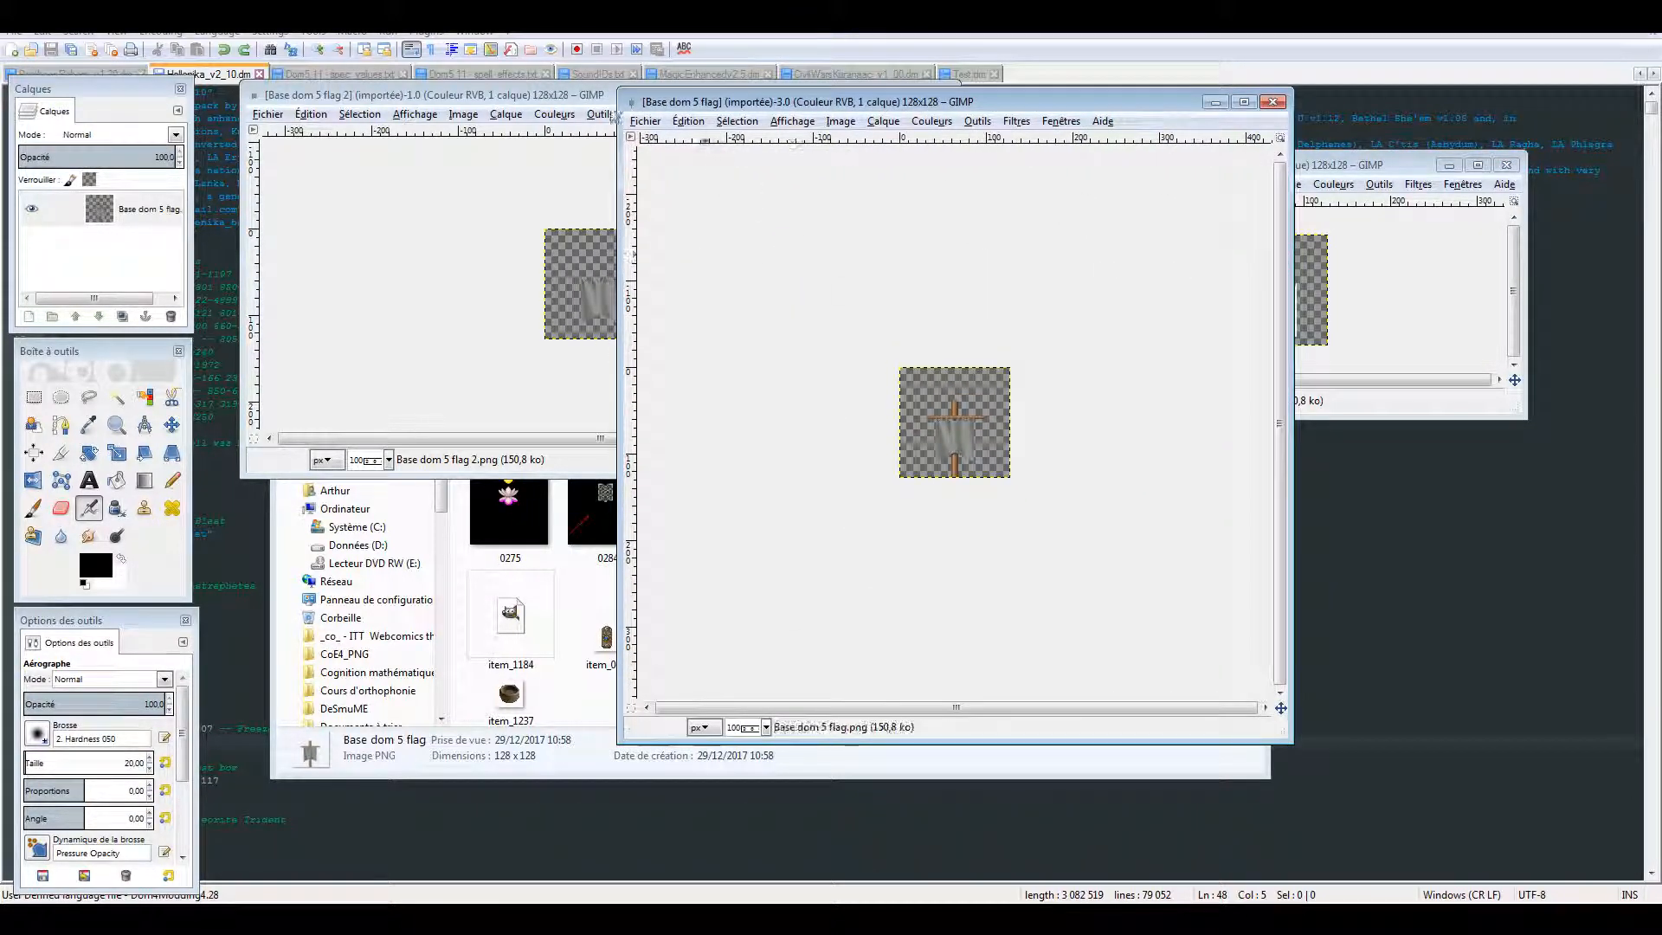
Enlarge the Base dom 5 flag 2 window with its image at 400% and set the Pencil tool to size 1.
mouse_move(606, 95)
left_mouse_down()
mouse_move(597, 133)
mouse_move(620, 78)
left_mouse_up()
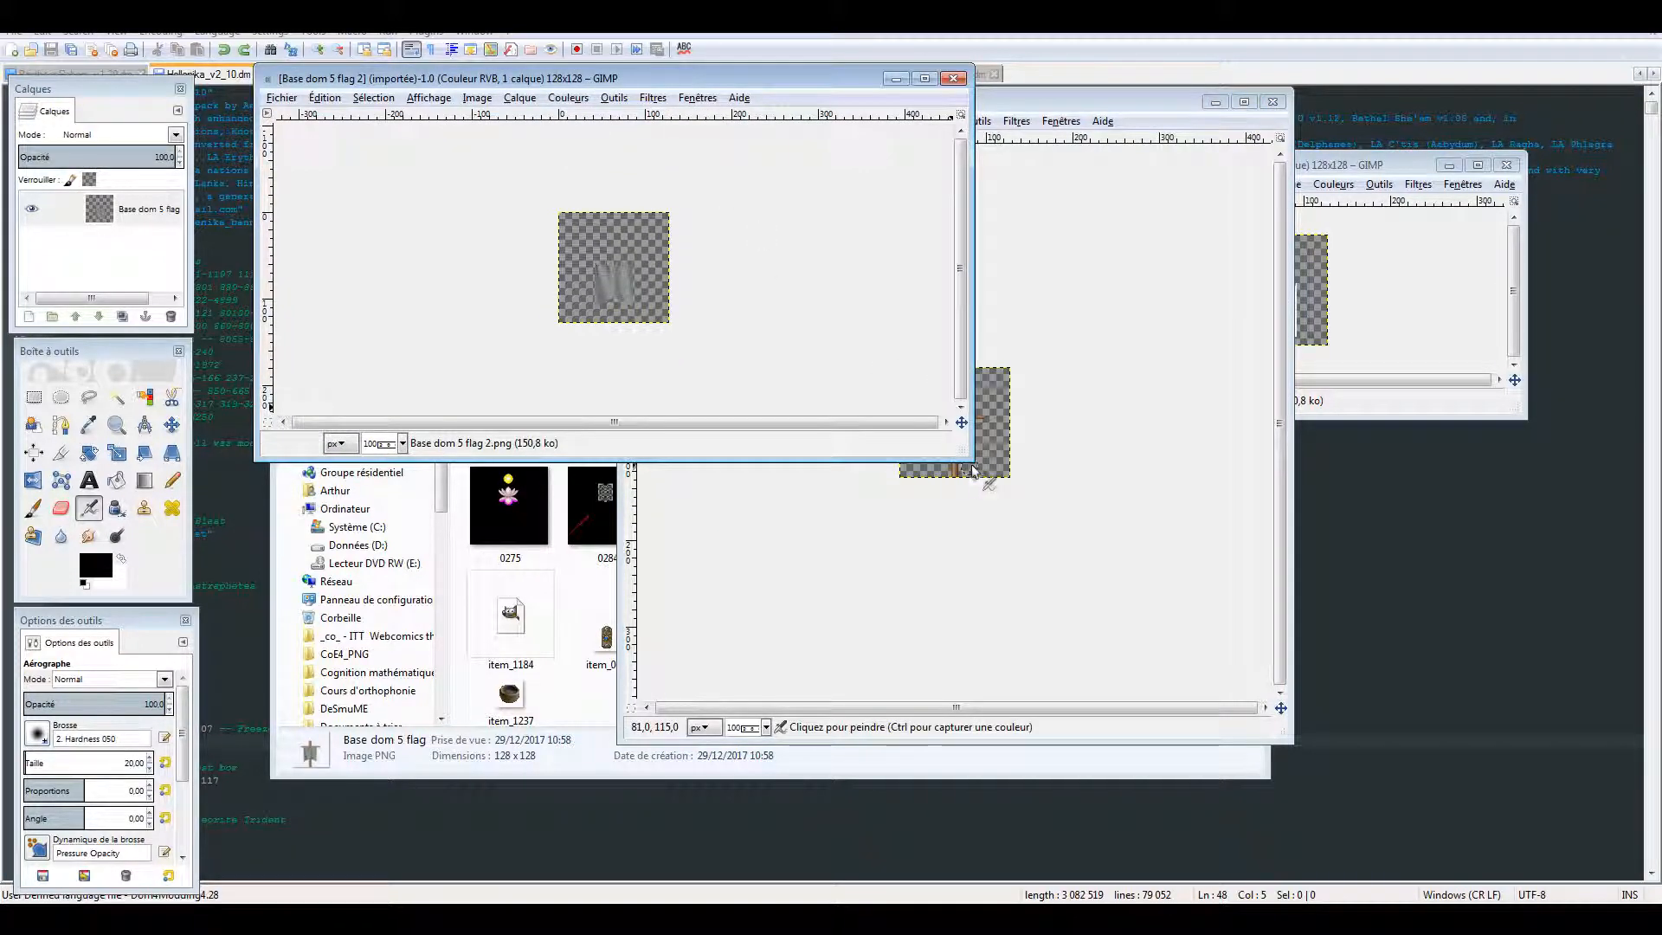
left_click_drag(973, 462, 1103, 809)
scroll(742, 532, "up", 6)
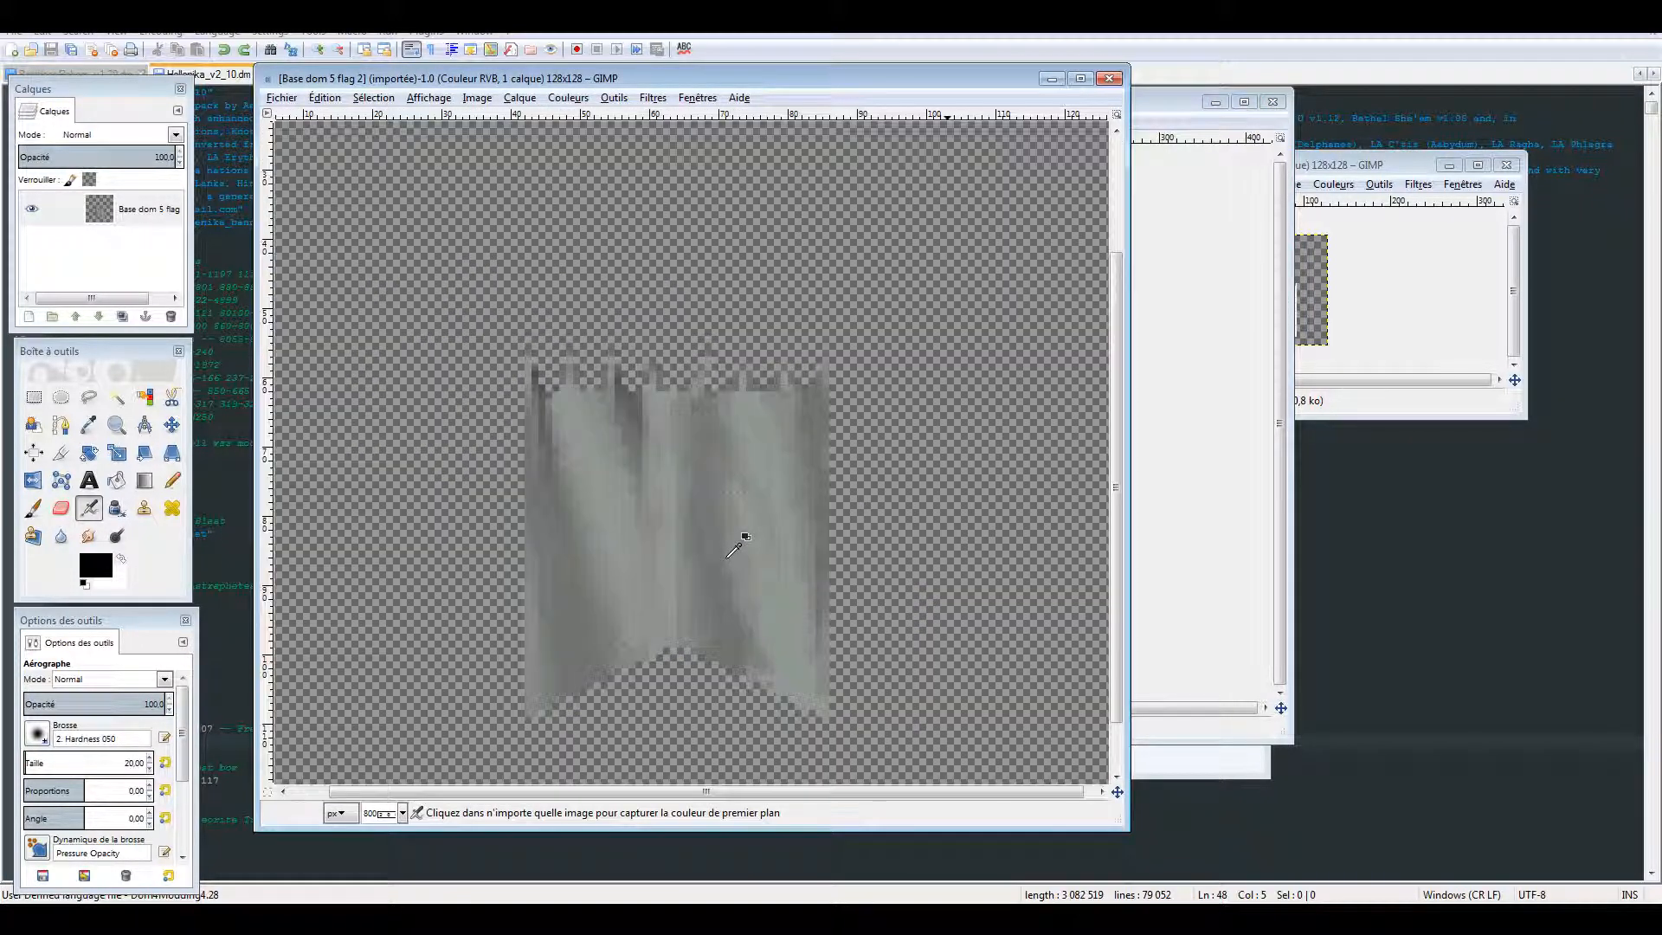
scroll(742, 533, "down", 2)
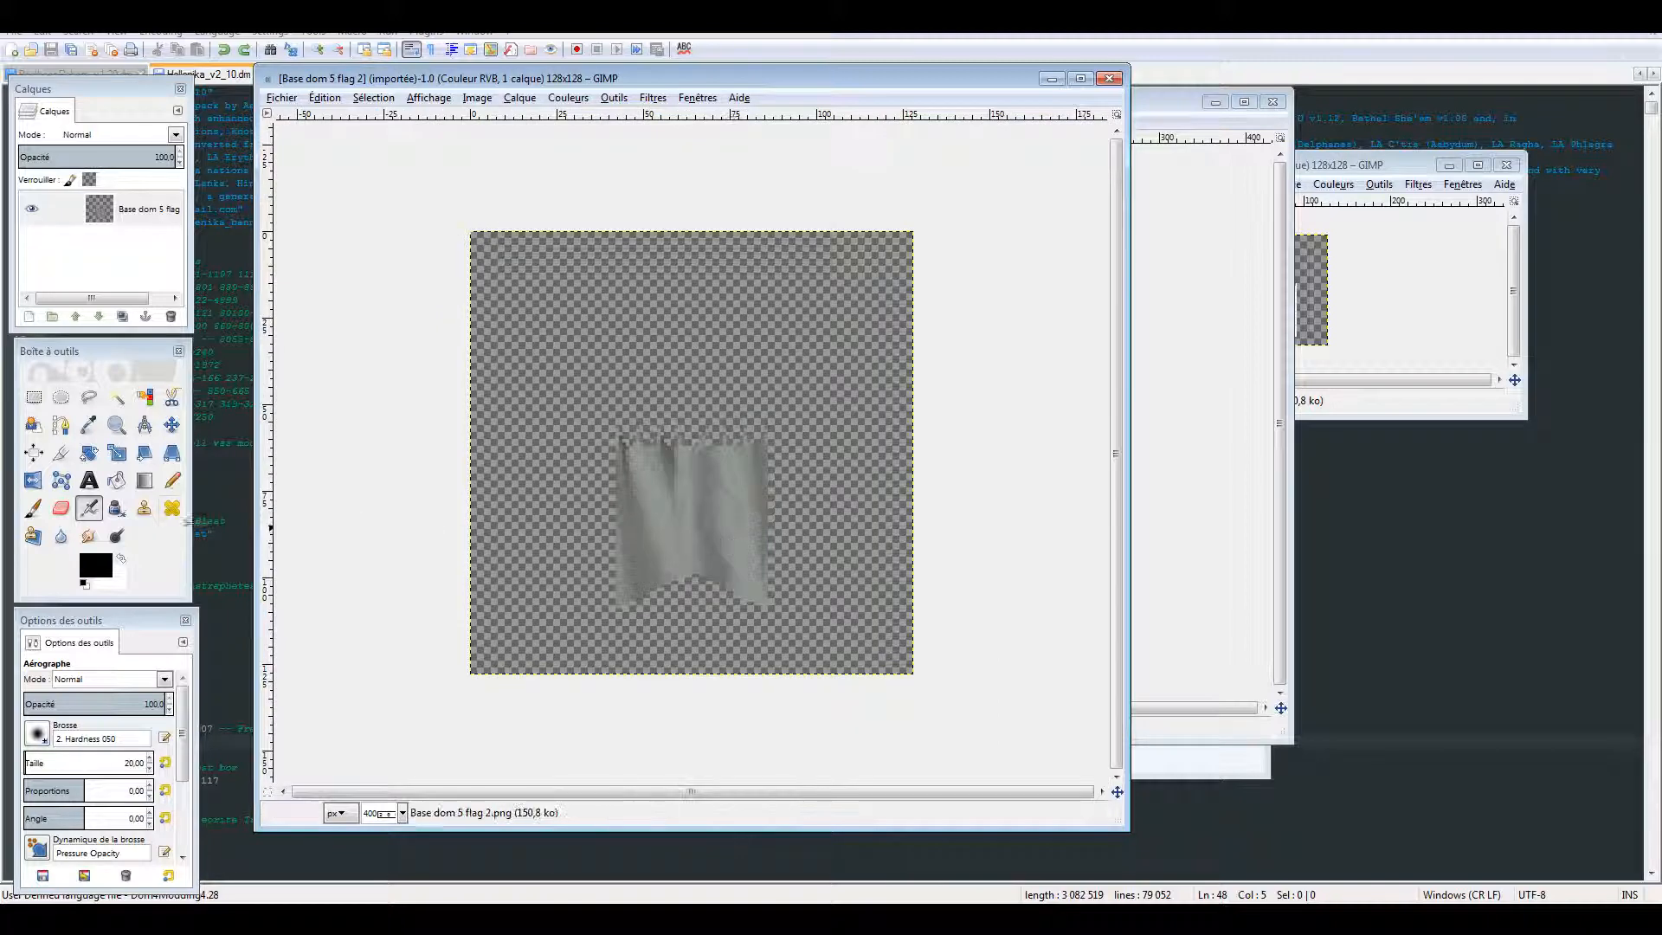
left_click(173, 480)
left_click_drag(42, 758, 2, 751)
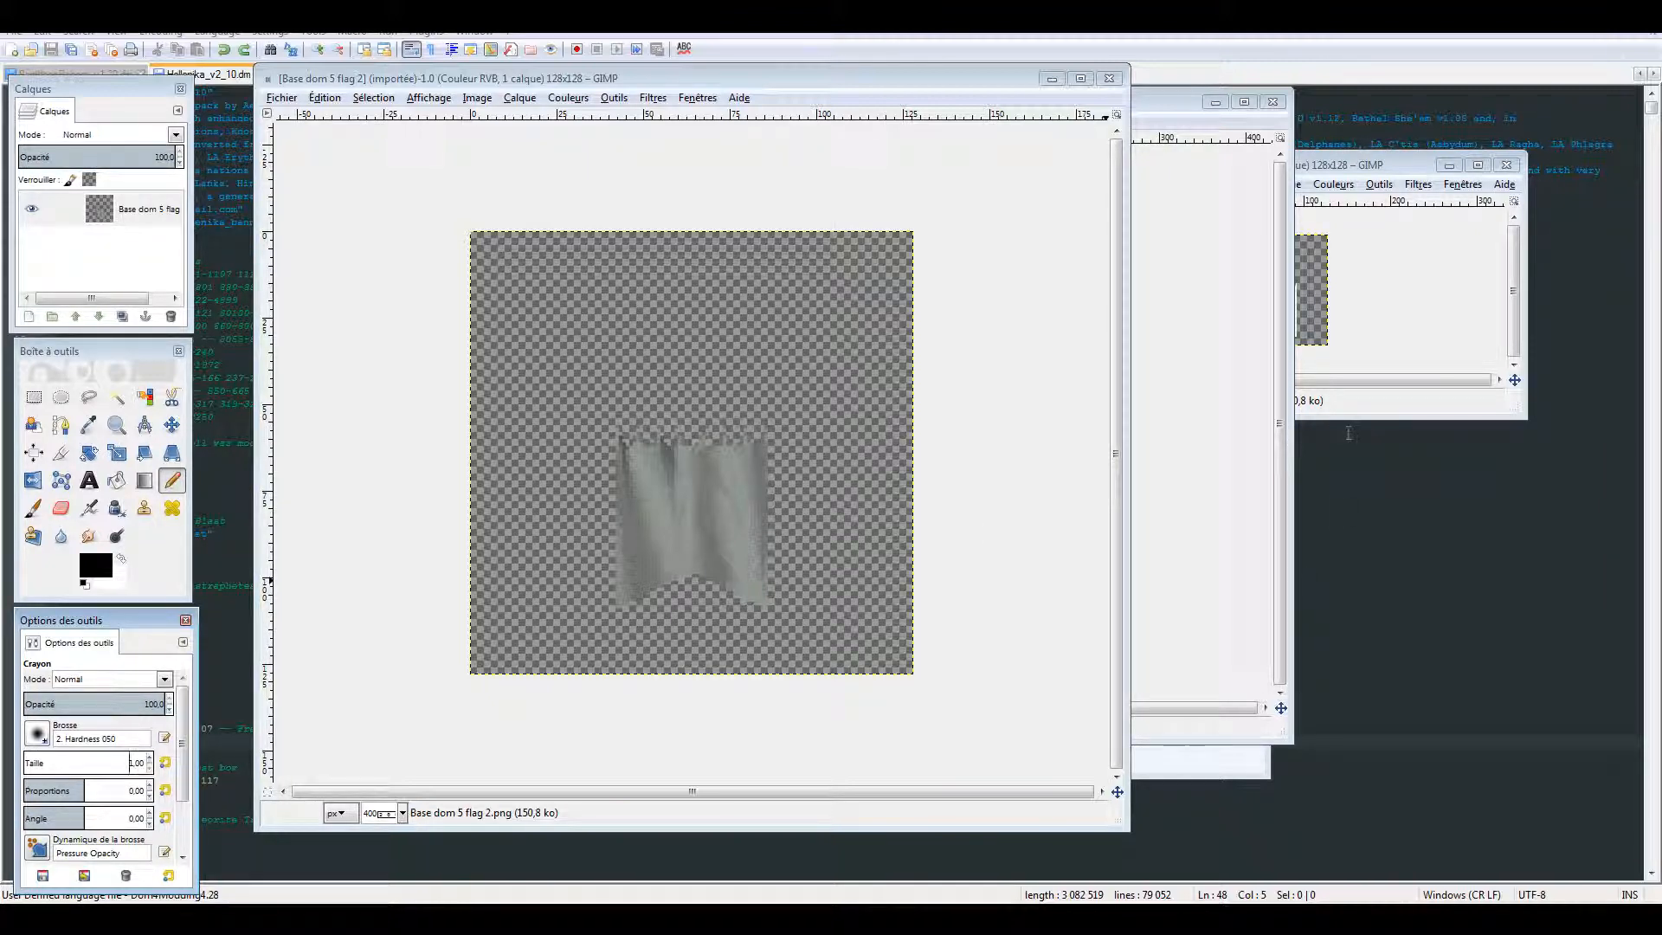
Place the Base dom 5 flag window beside the flag 2 window and show its image at 400%.
left_click(1347, 407)
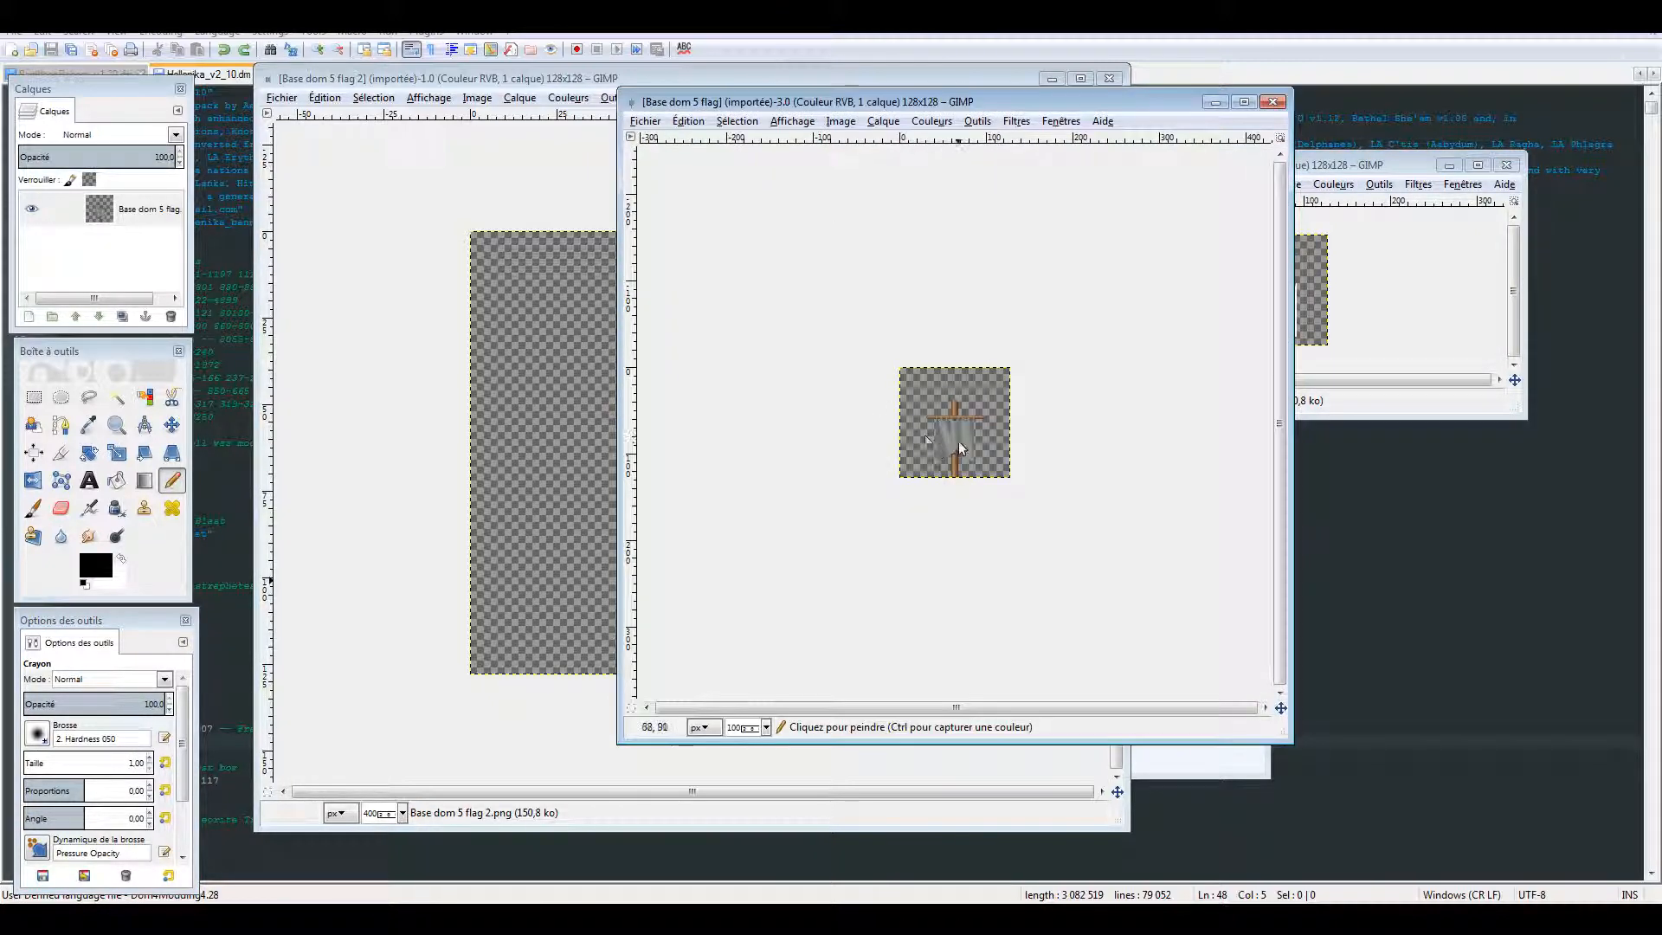
mouse_move(1034, 92)
left_mouse_down()
mouse_move(1245, 117)
mouse_move(1302, 180)
left_mouse_up()
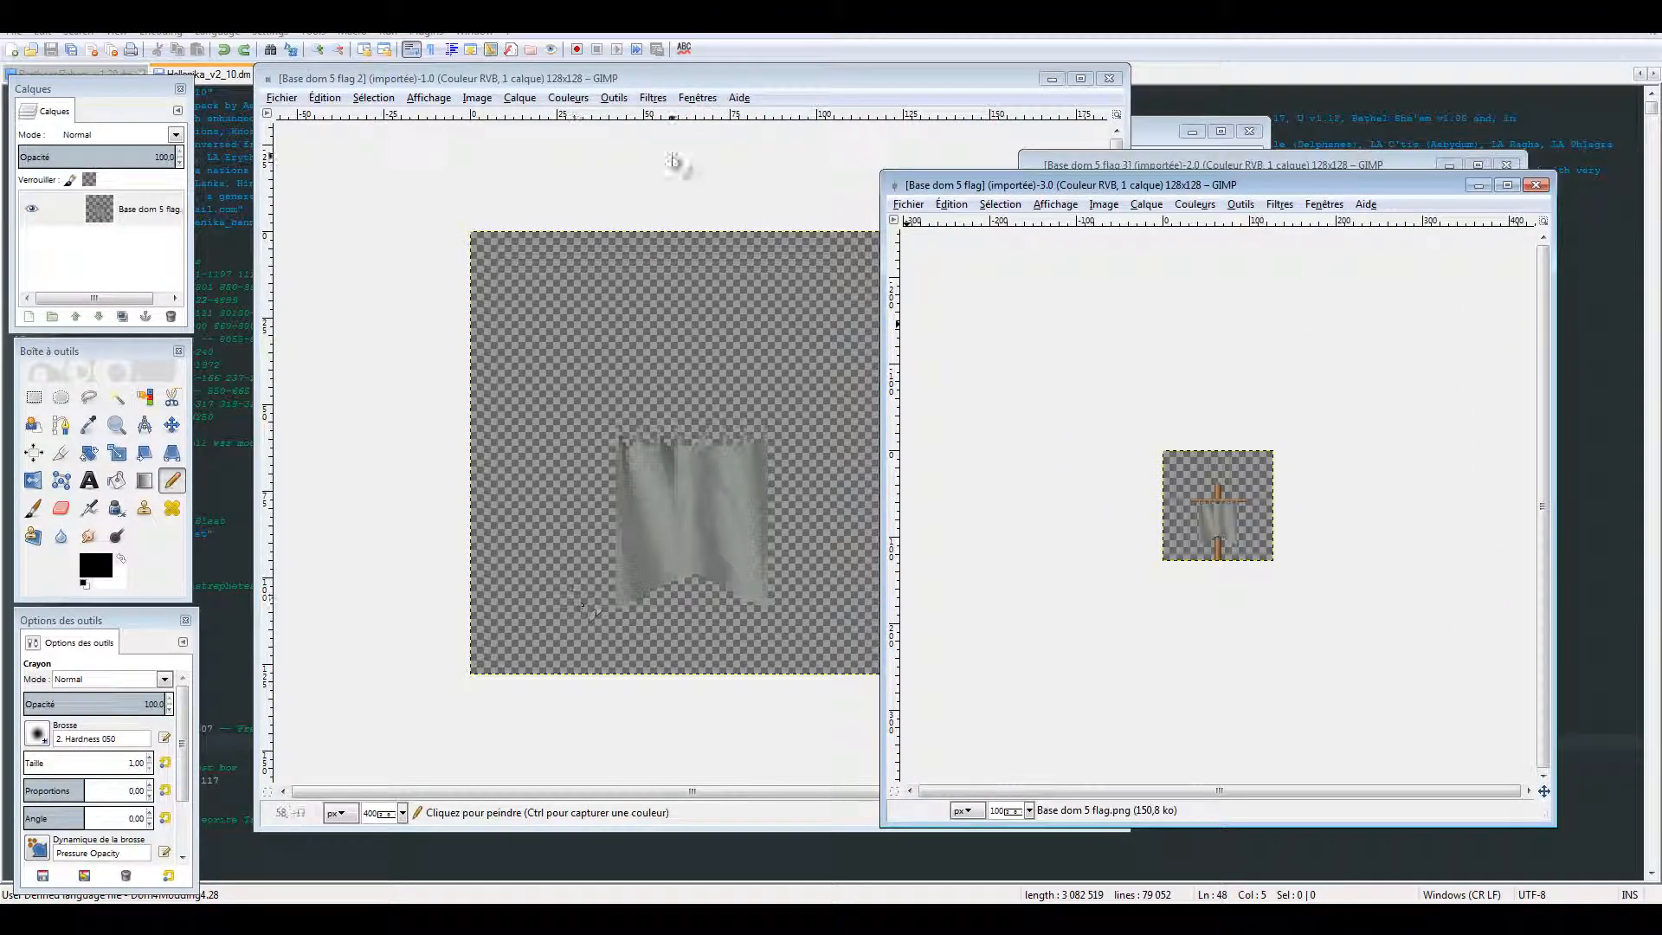
left_click(683, 519)
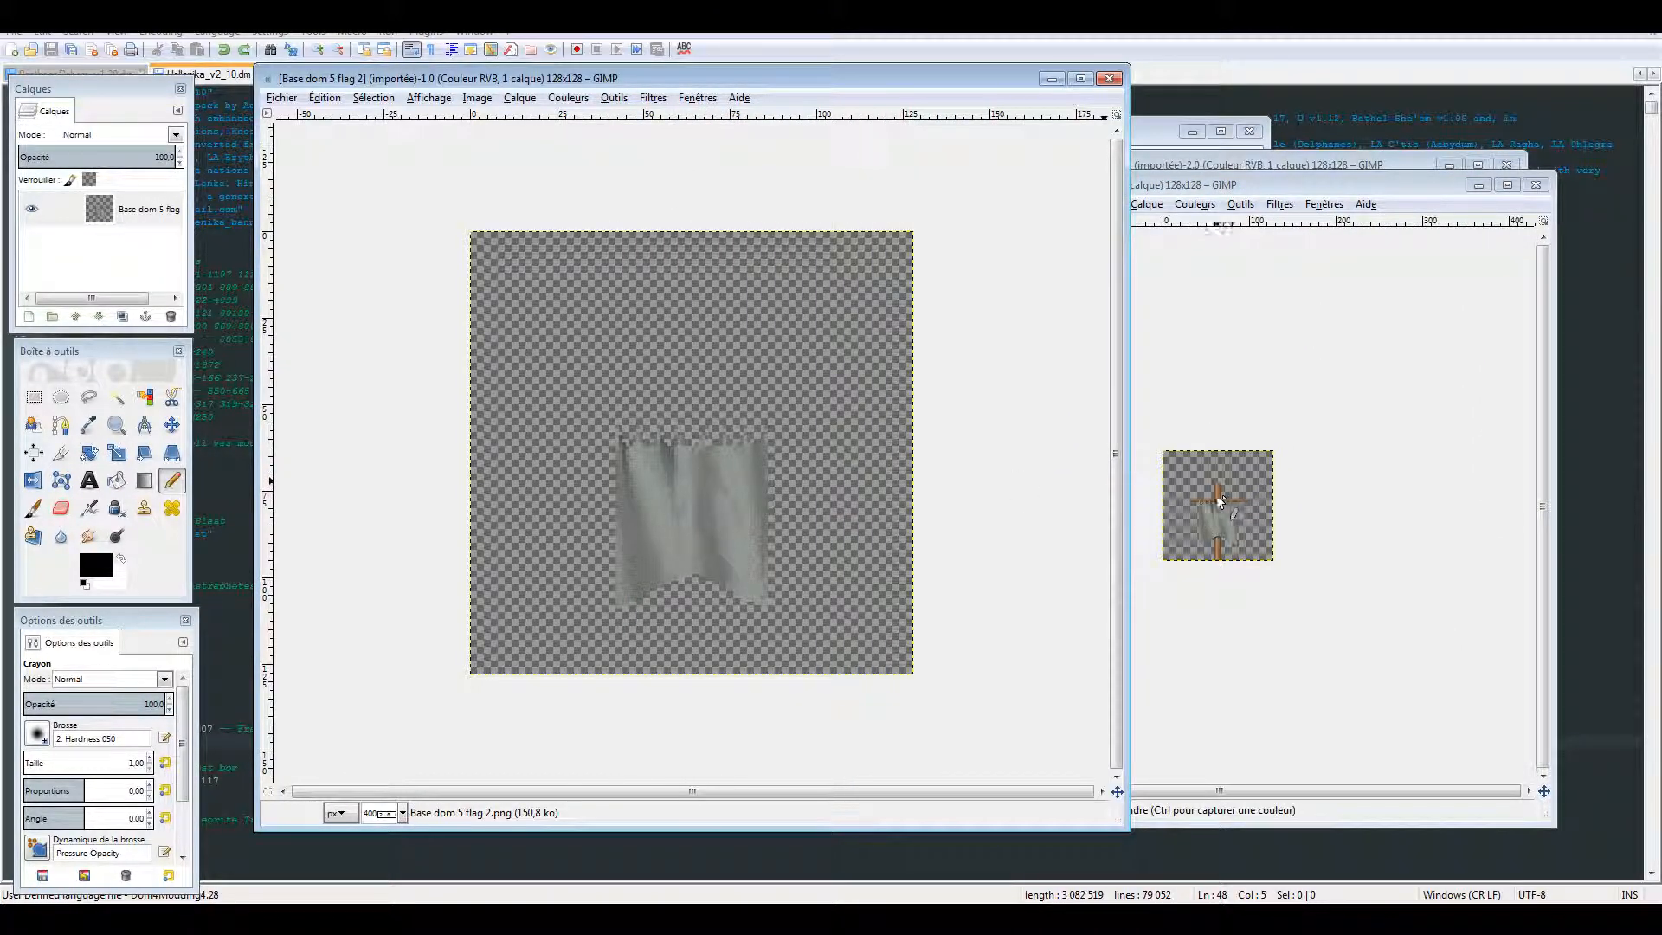
left_click(1360, 482)
scroll(1298, 484, "up", 5)
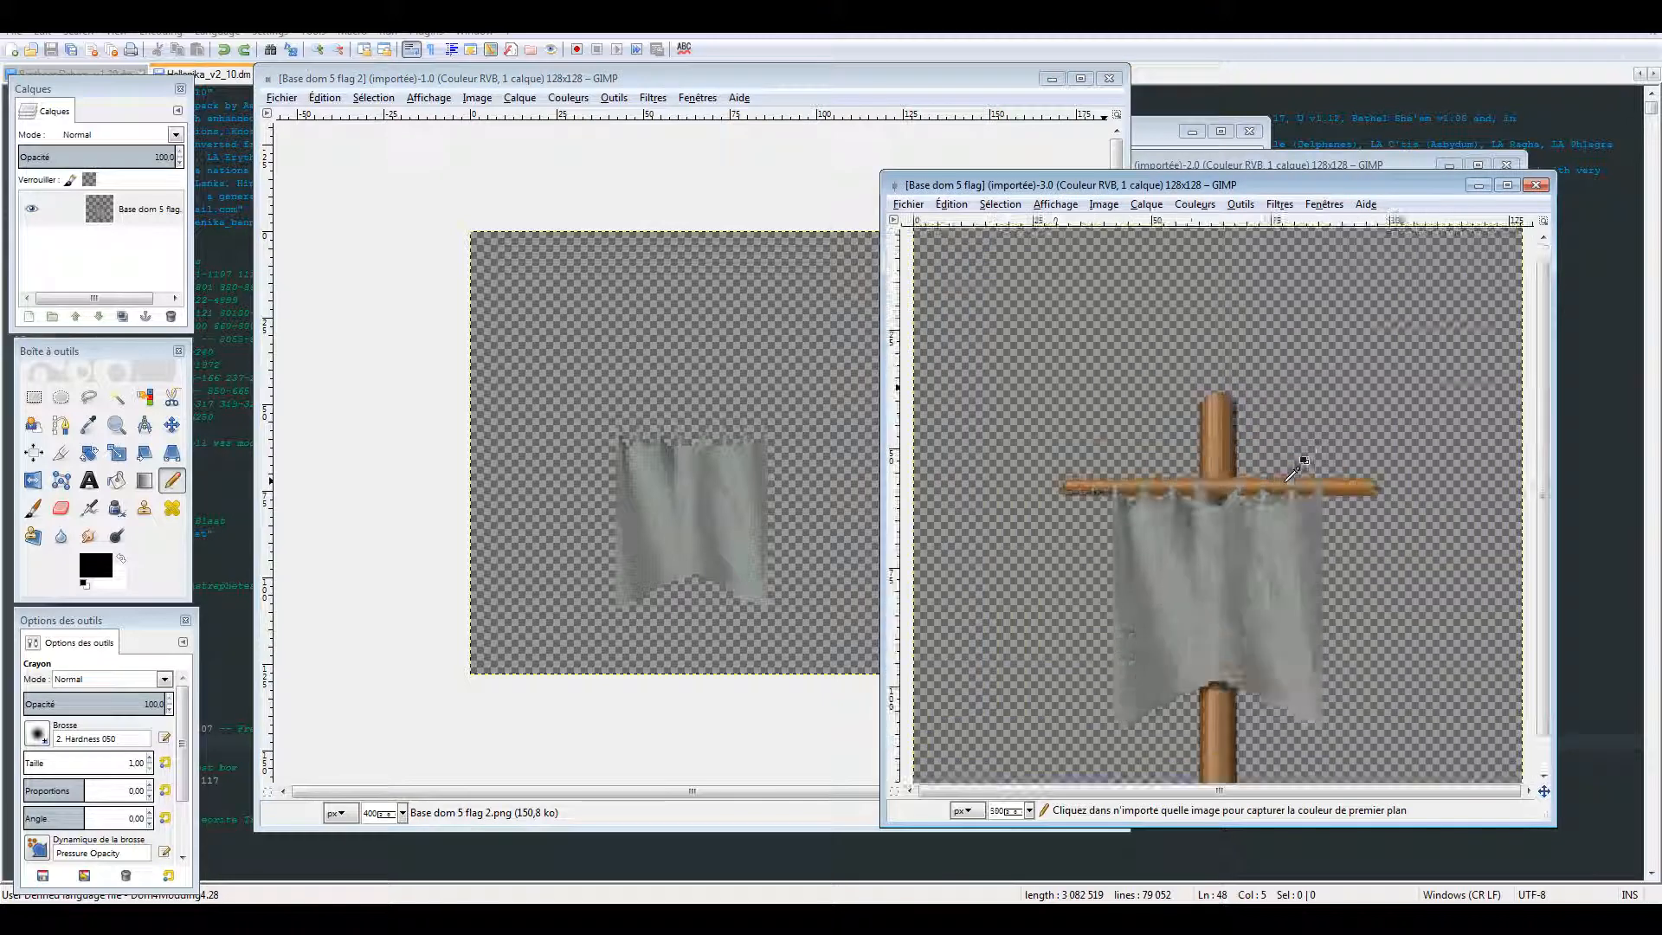
scroll(1238, 483, "down", 1)
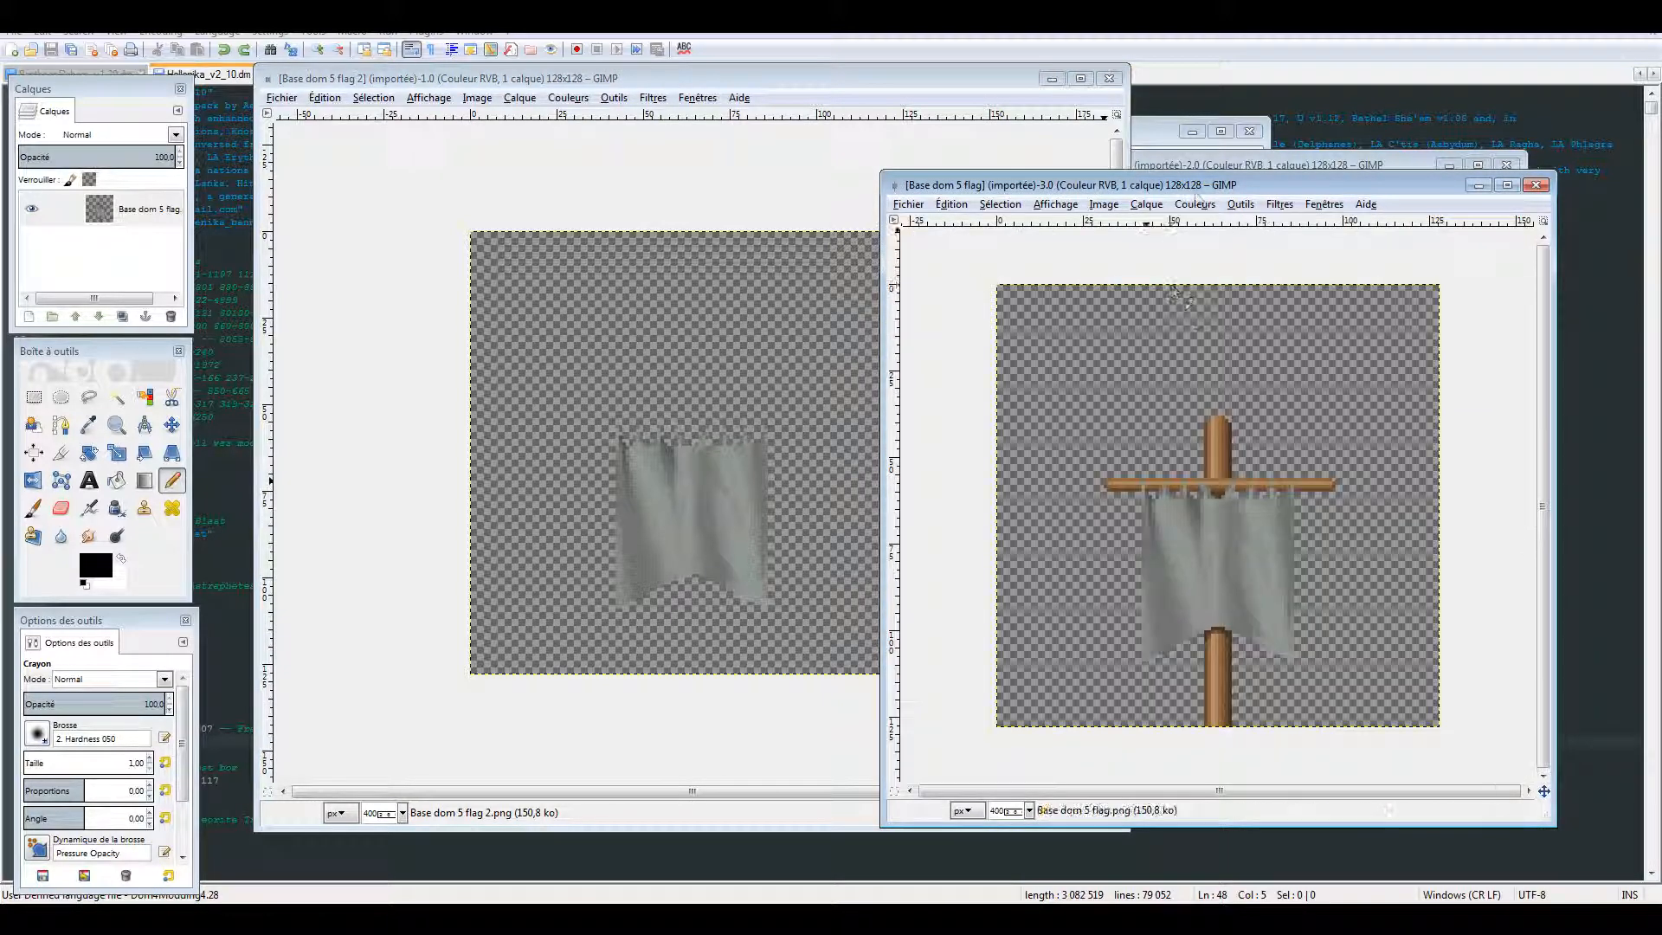
left_click_drag(1198, 185, 1216, 241)
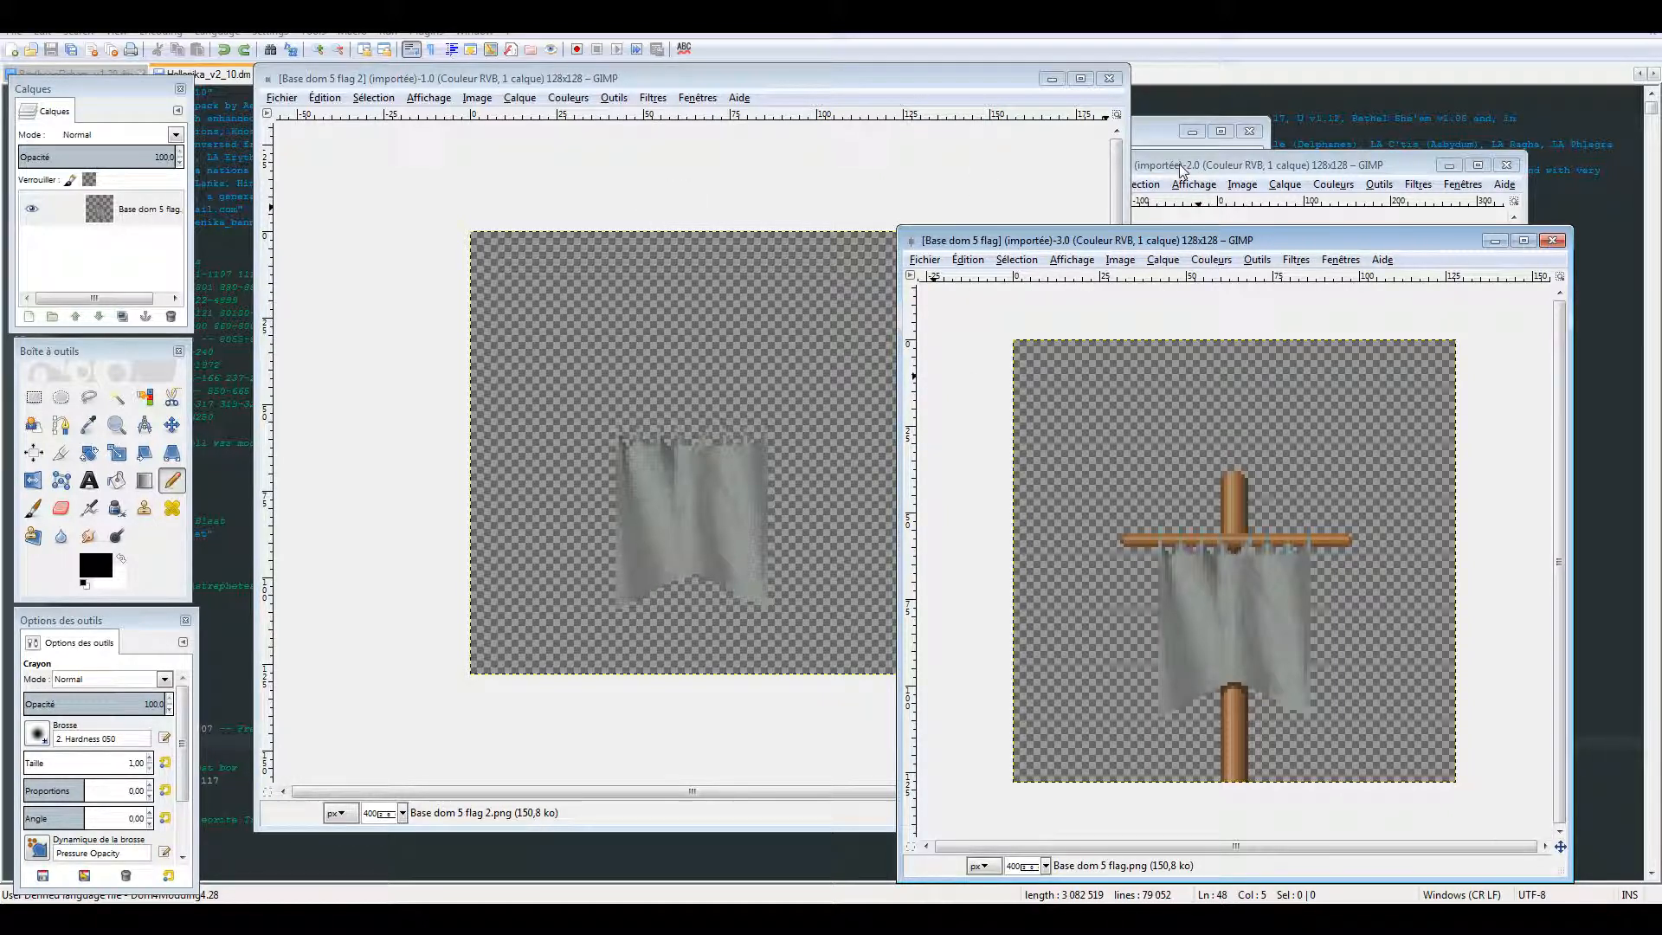
Copy the whole Base dom 5 flag 2 image, paste its cloth into the Base dom 5 flag image, and close the flag 2 image.
left_click(385, 98)
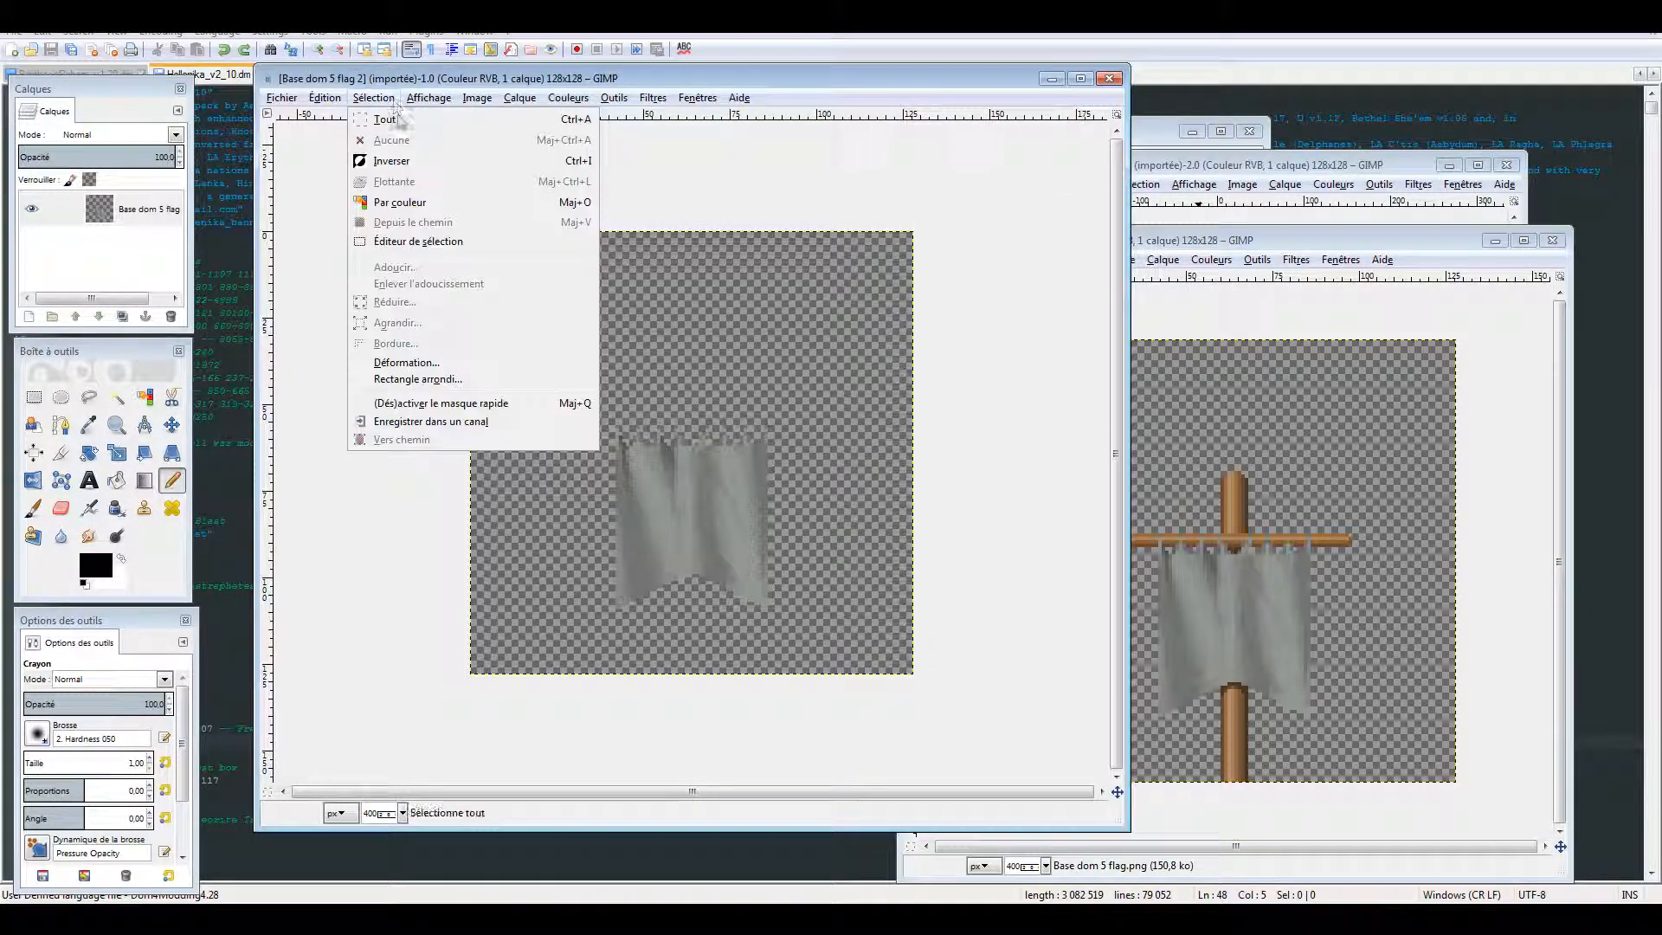
left_click(400, 121)
key("ctrl+c")
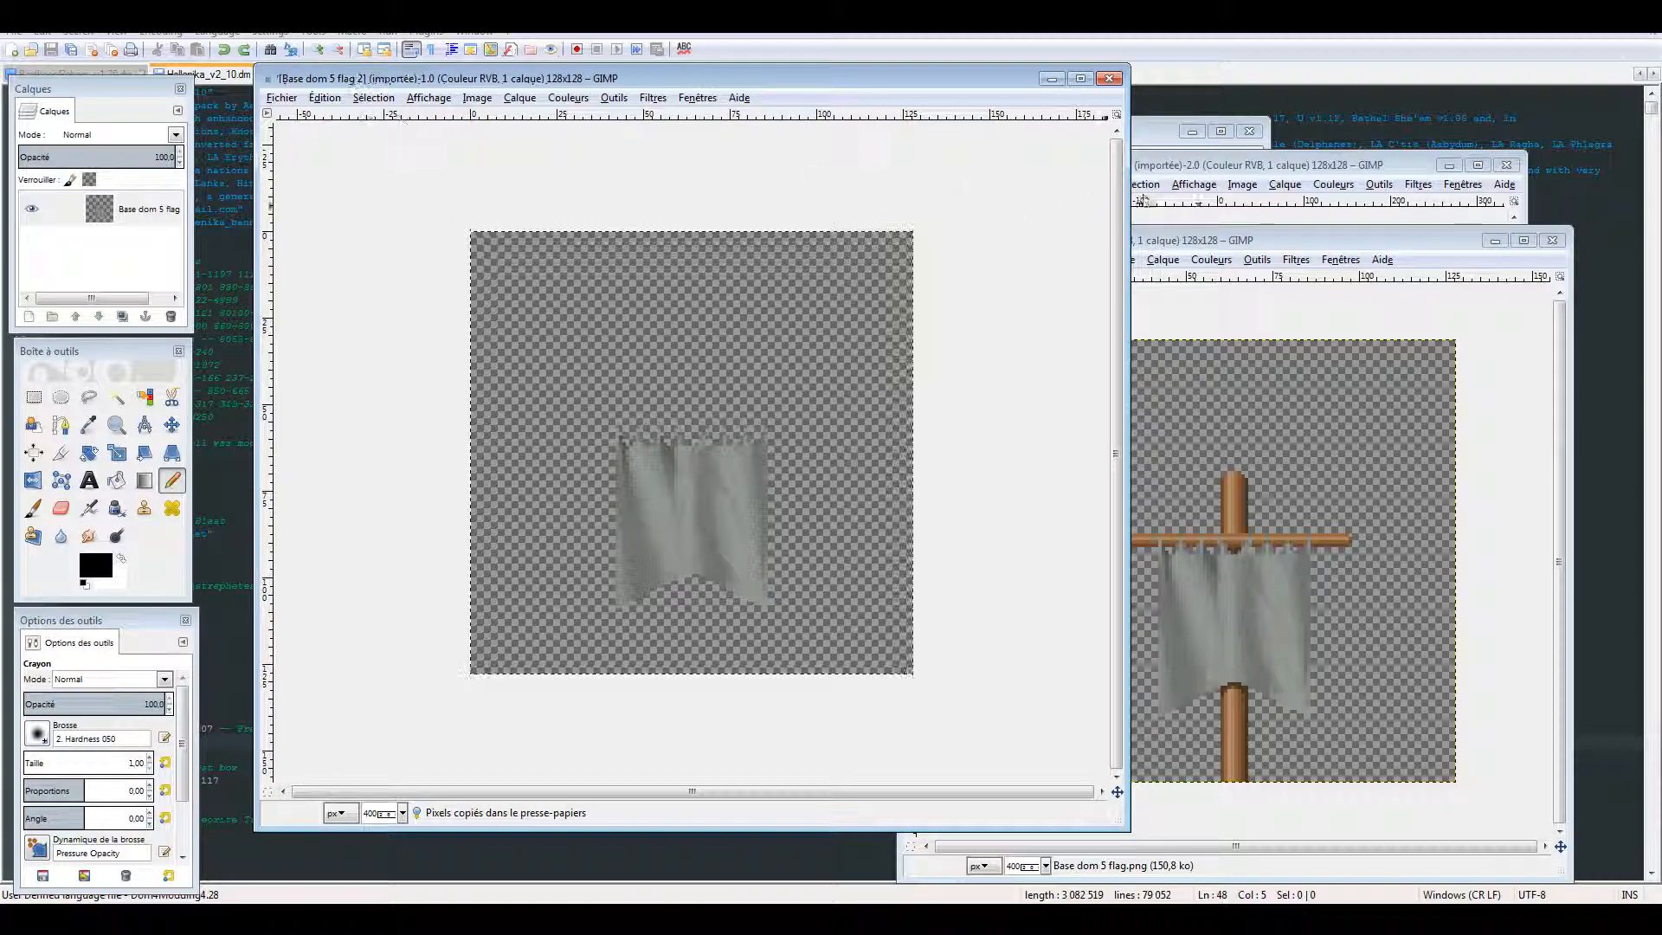
left_click(1216, 232)
key("ctrl+v")
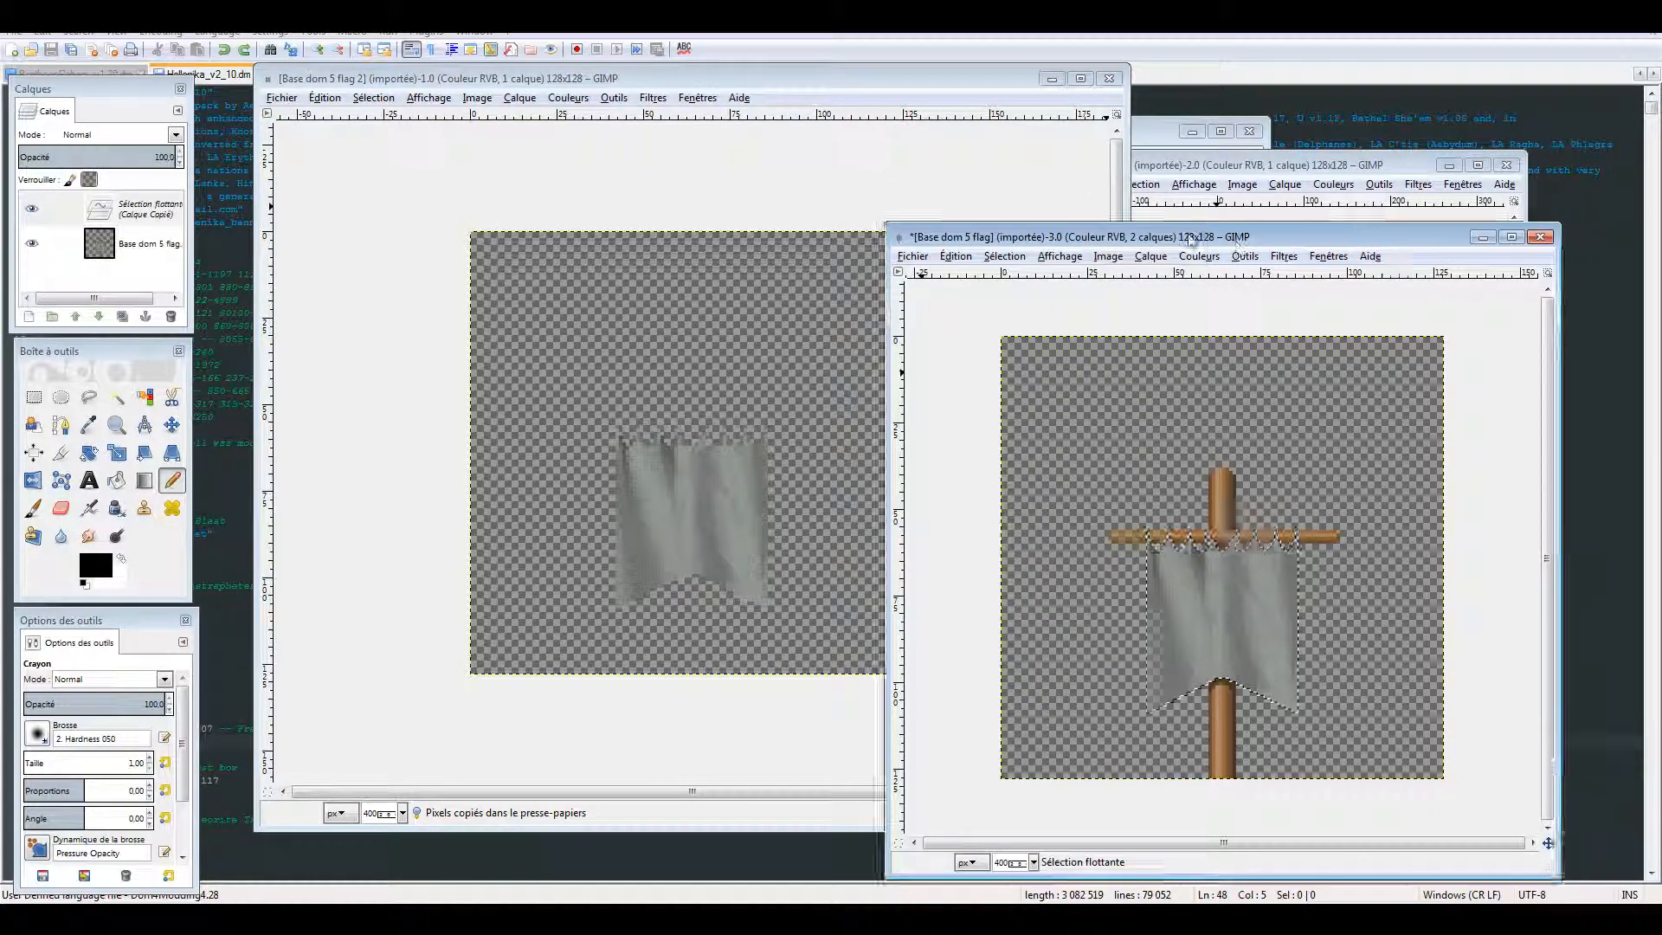
left_click_drag(1216, 232, 697, 90)
left_click(1109, 79)
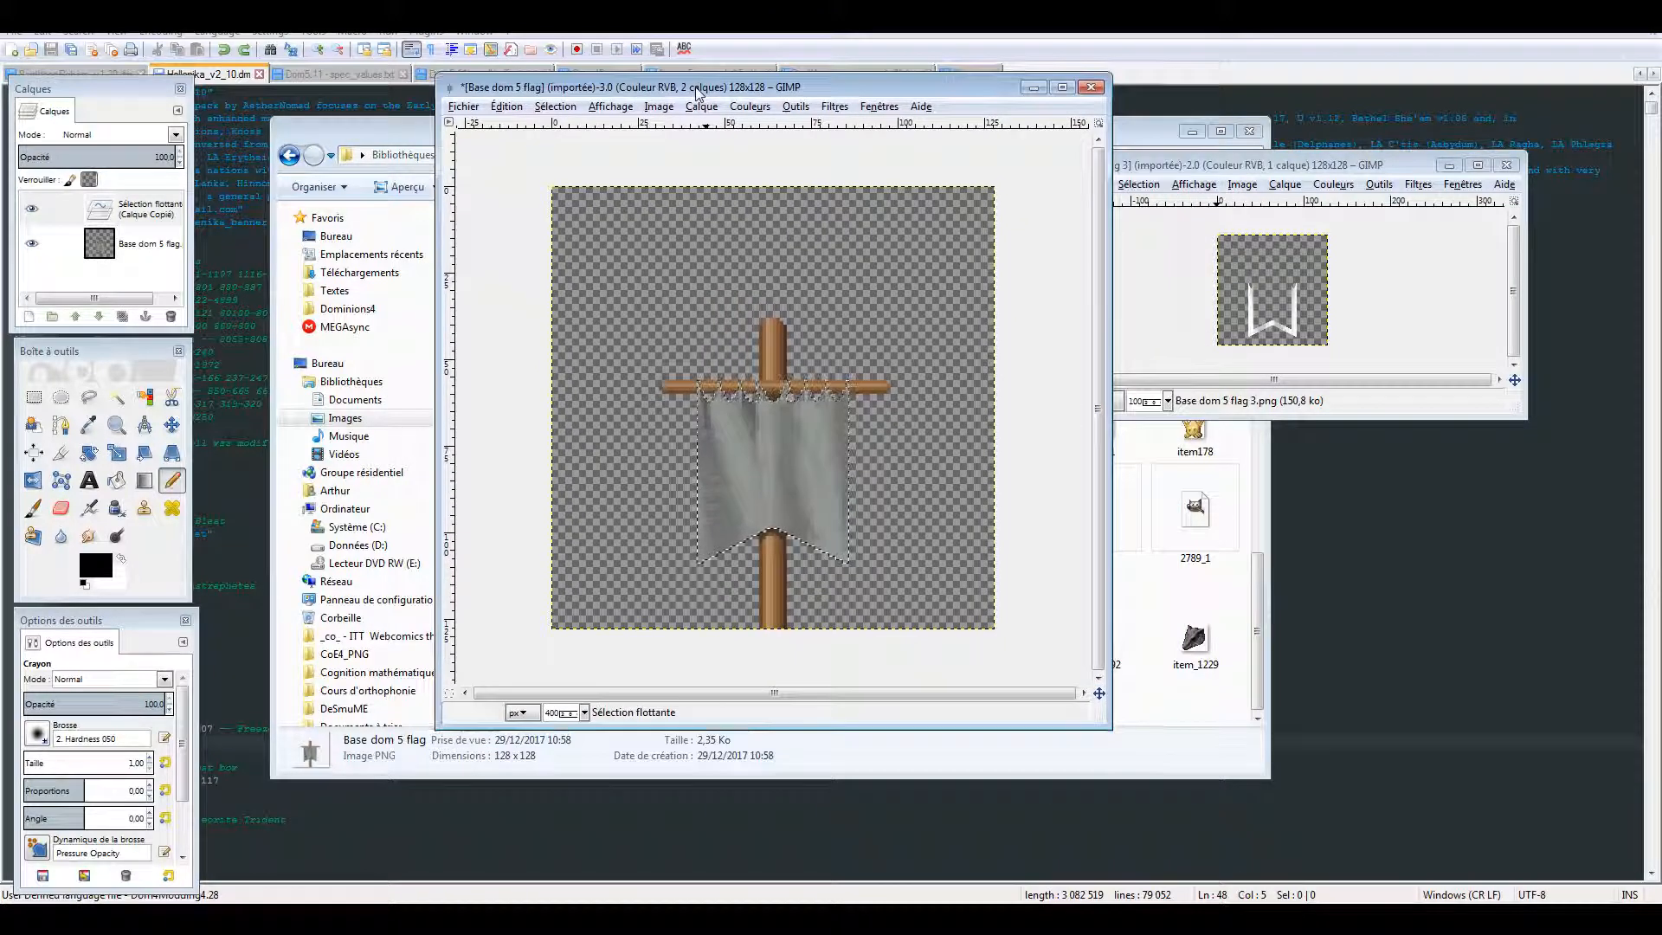
Enlarge the Base dom 5 flag window and show its image at 800%.
left_click_drag(1110, 729, 1235, 857)
scroll(878, 727, "up", 2)
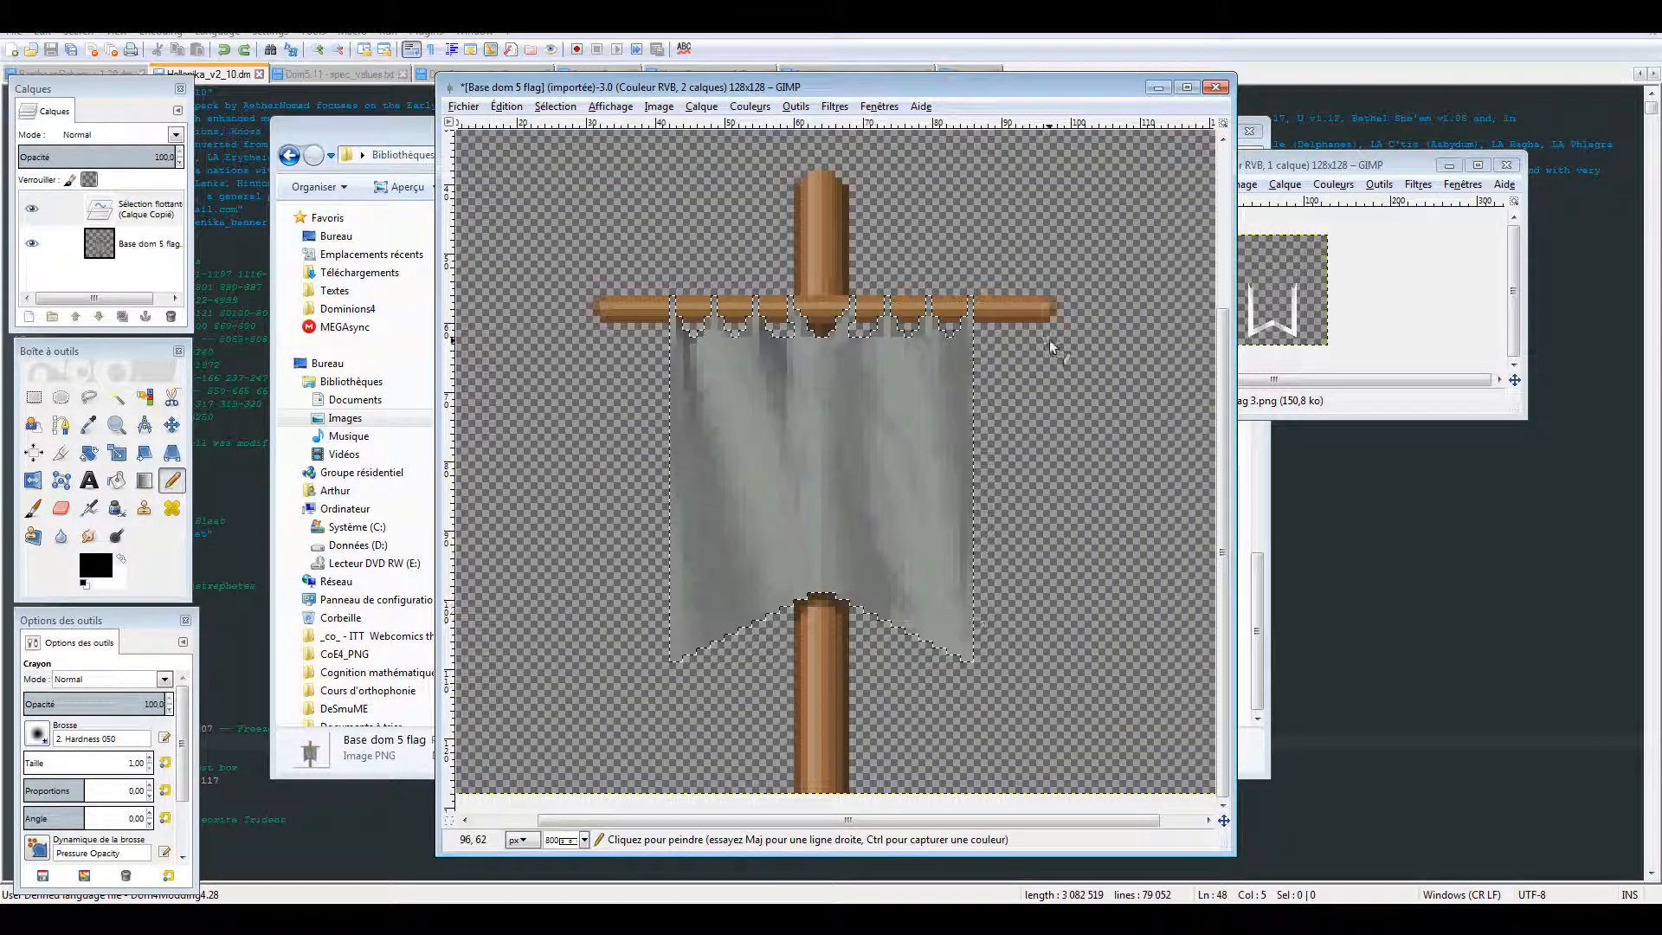
left_click(766, 109)
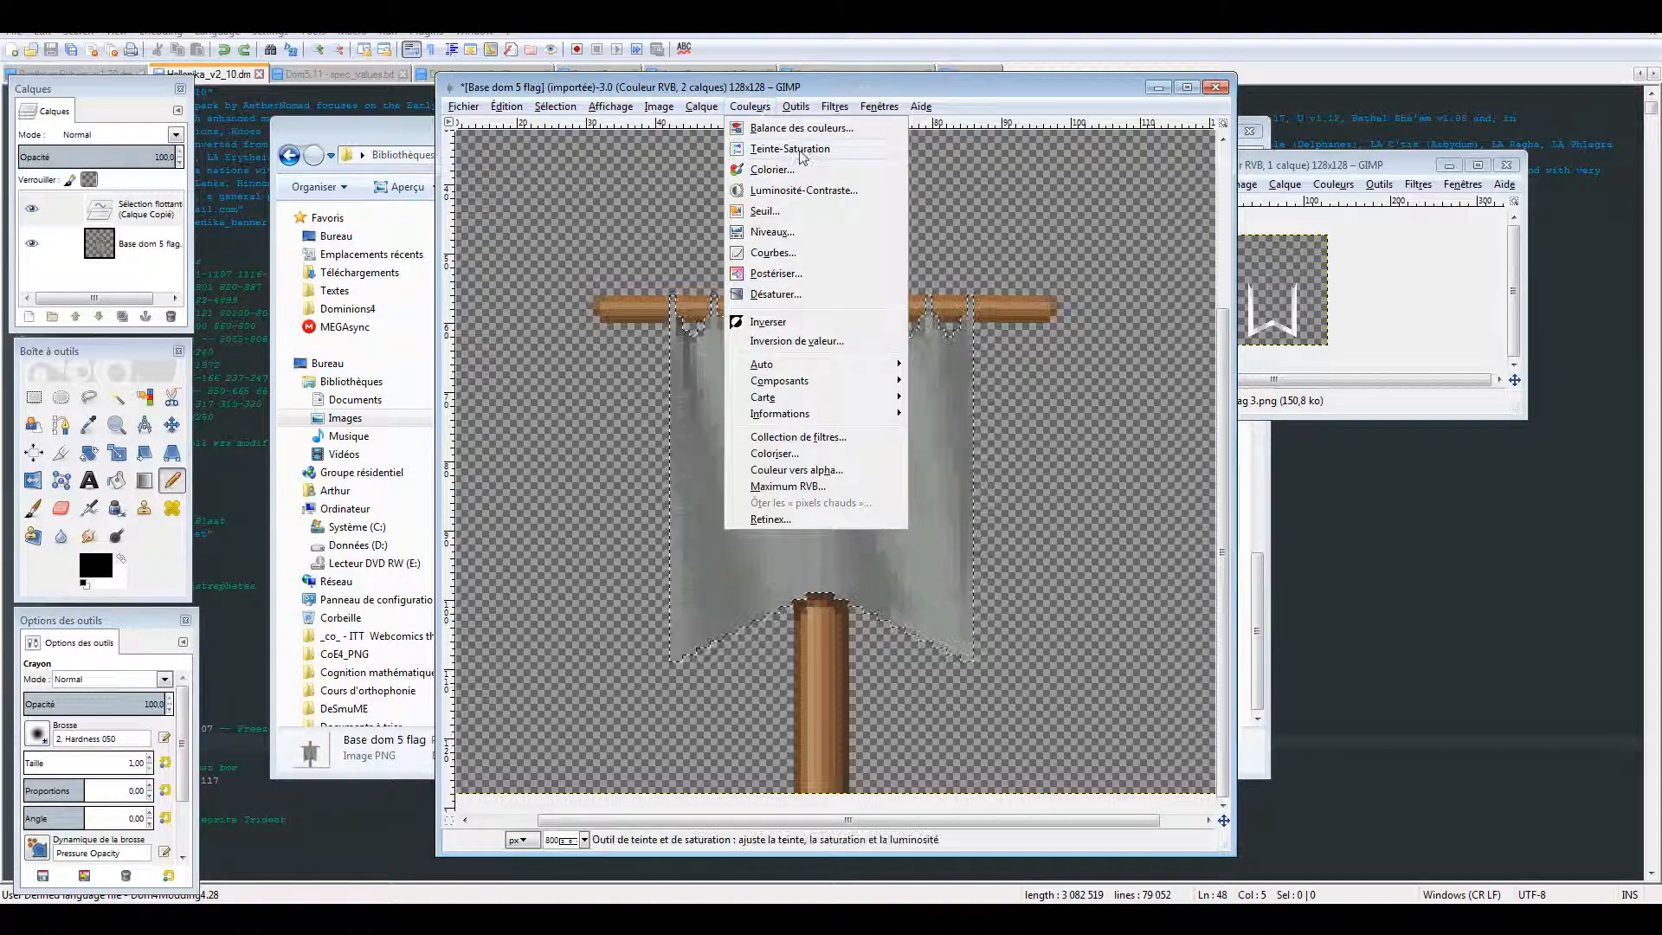
left_click(760, 108)
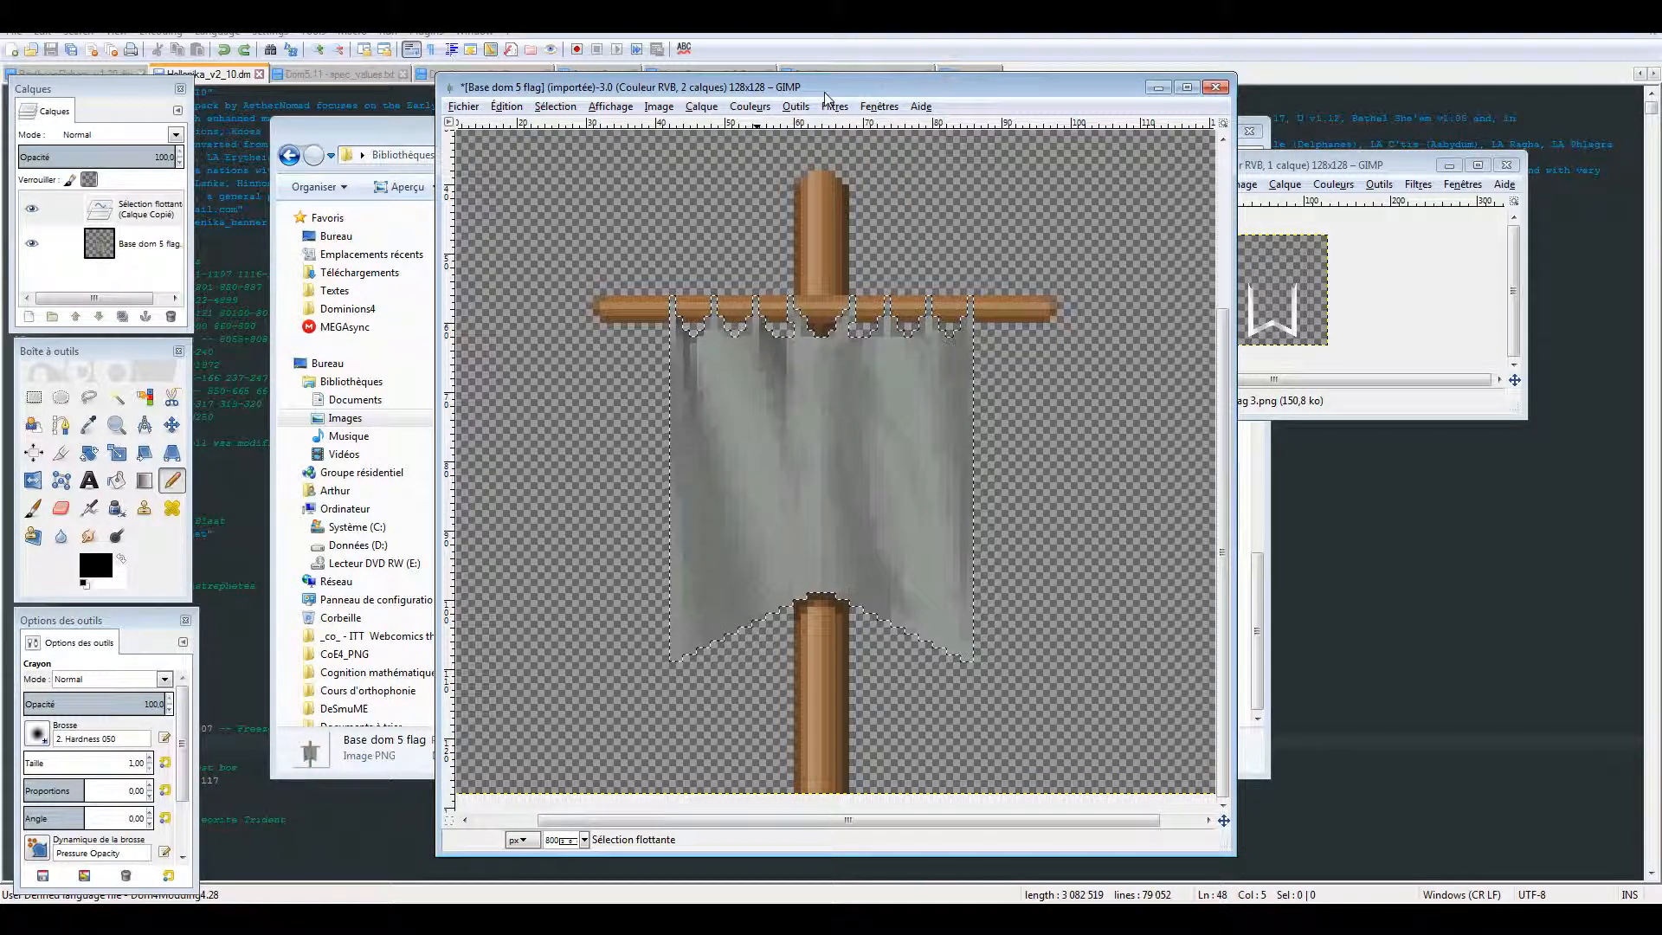
Preview a Hue-Saturation adjustment on the pasted grey cloth with hue 50, lightness 8 and saturation 100, without applying it.
left_click(761, 109)
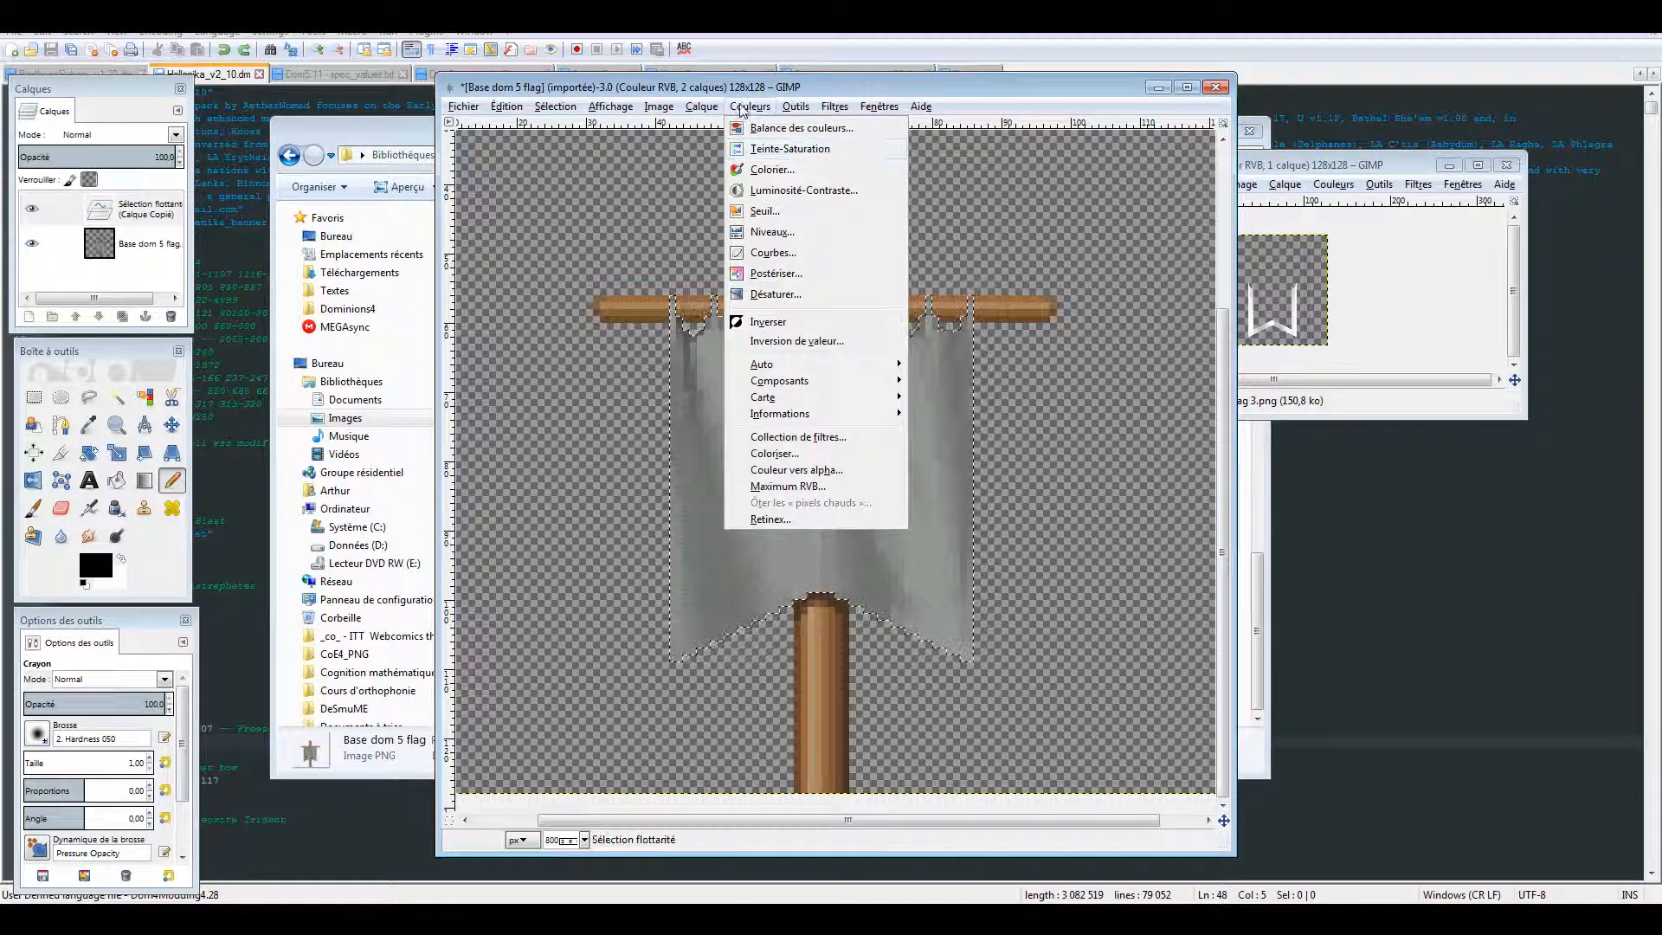
left_click(783, 153)
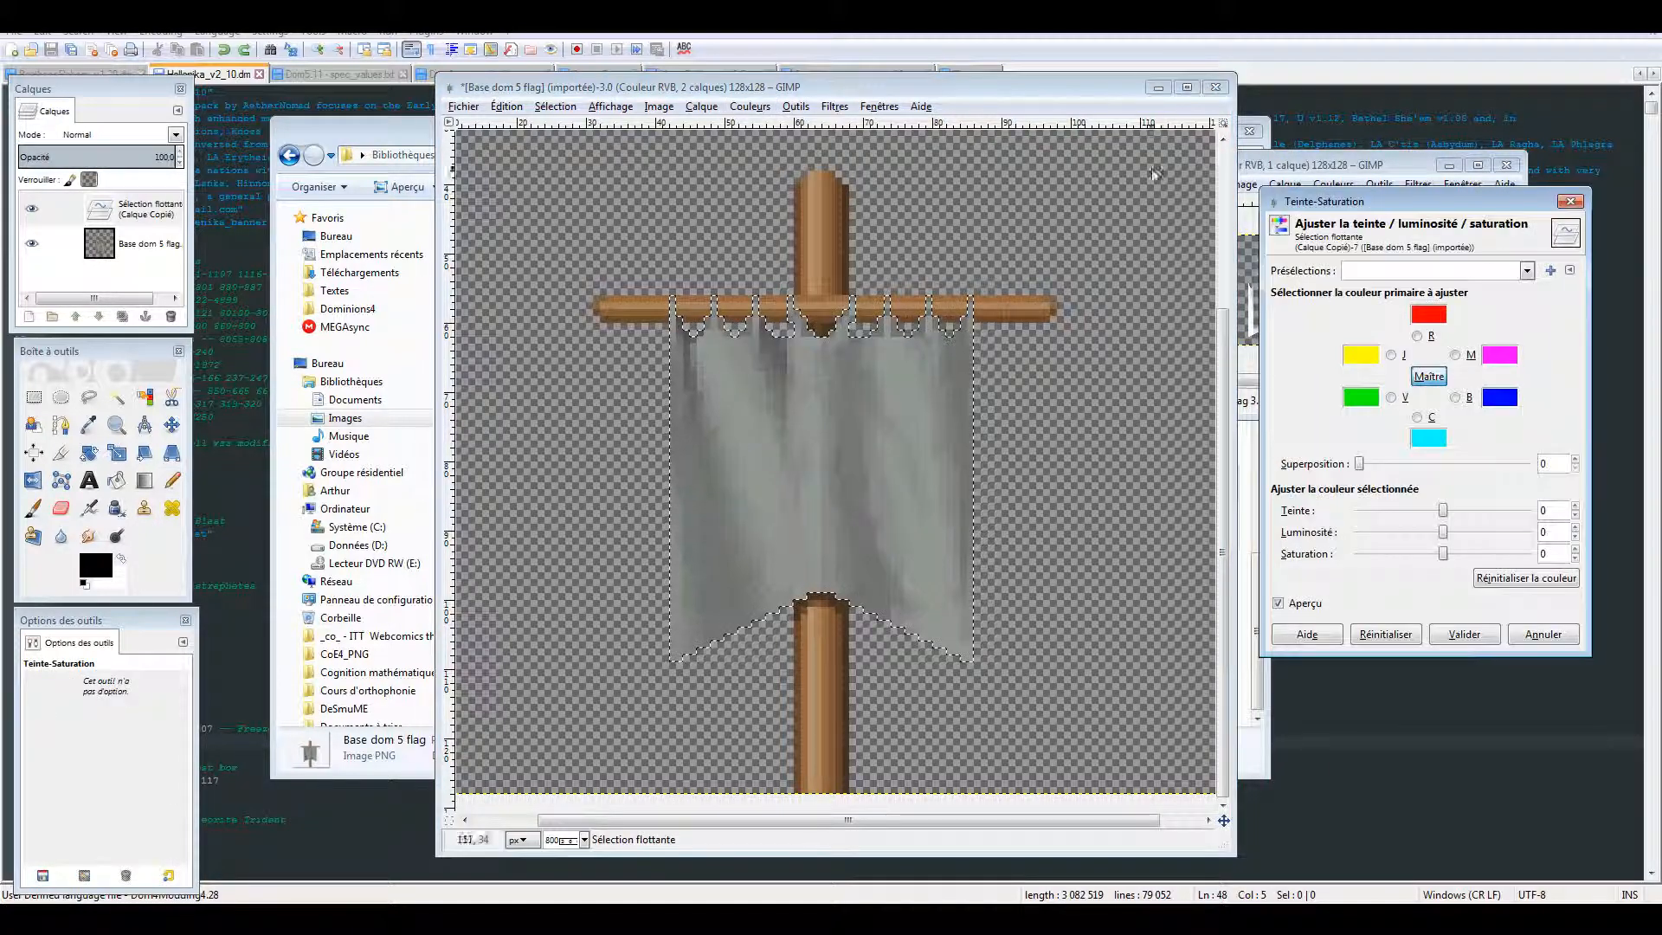
left_click_drag(1366, 214, 1197, 126)
left_click_drag(1418, 568, 1325, 544)
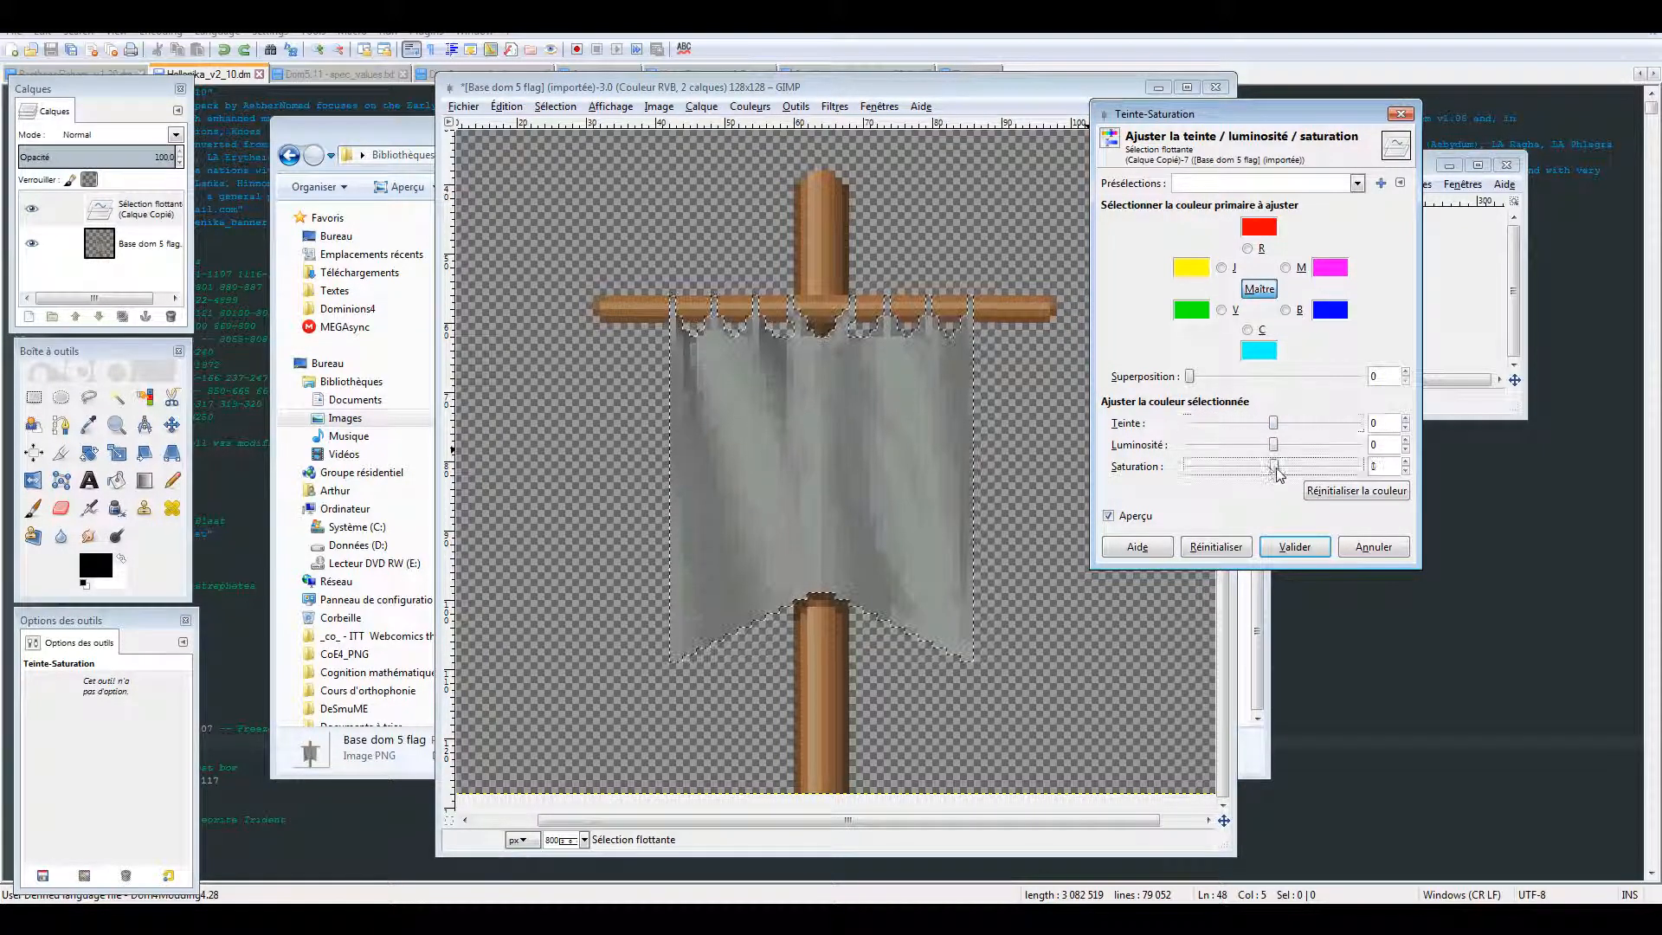
left_click_drag(1292, 470, 1318, 470)
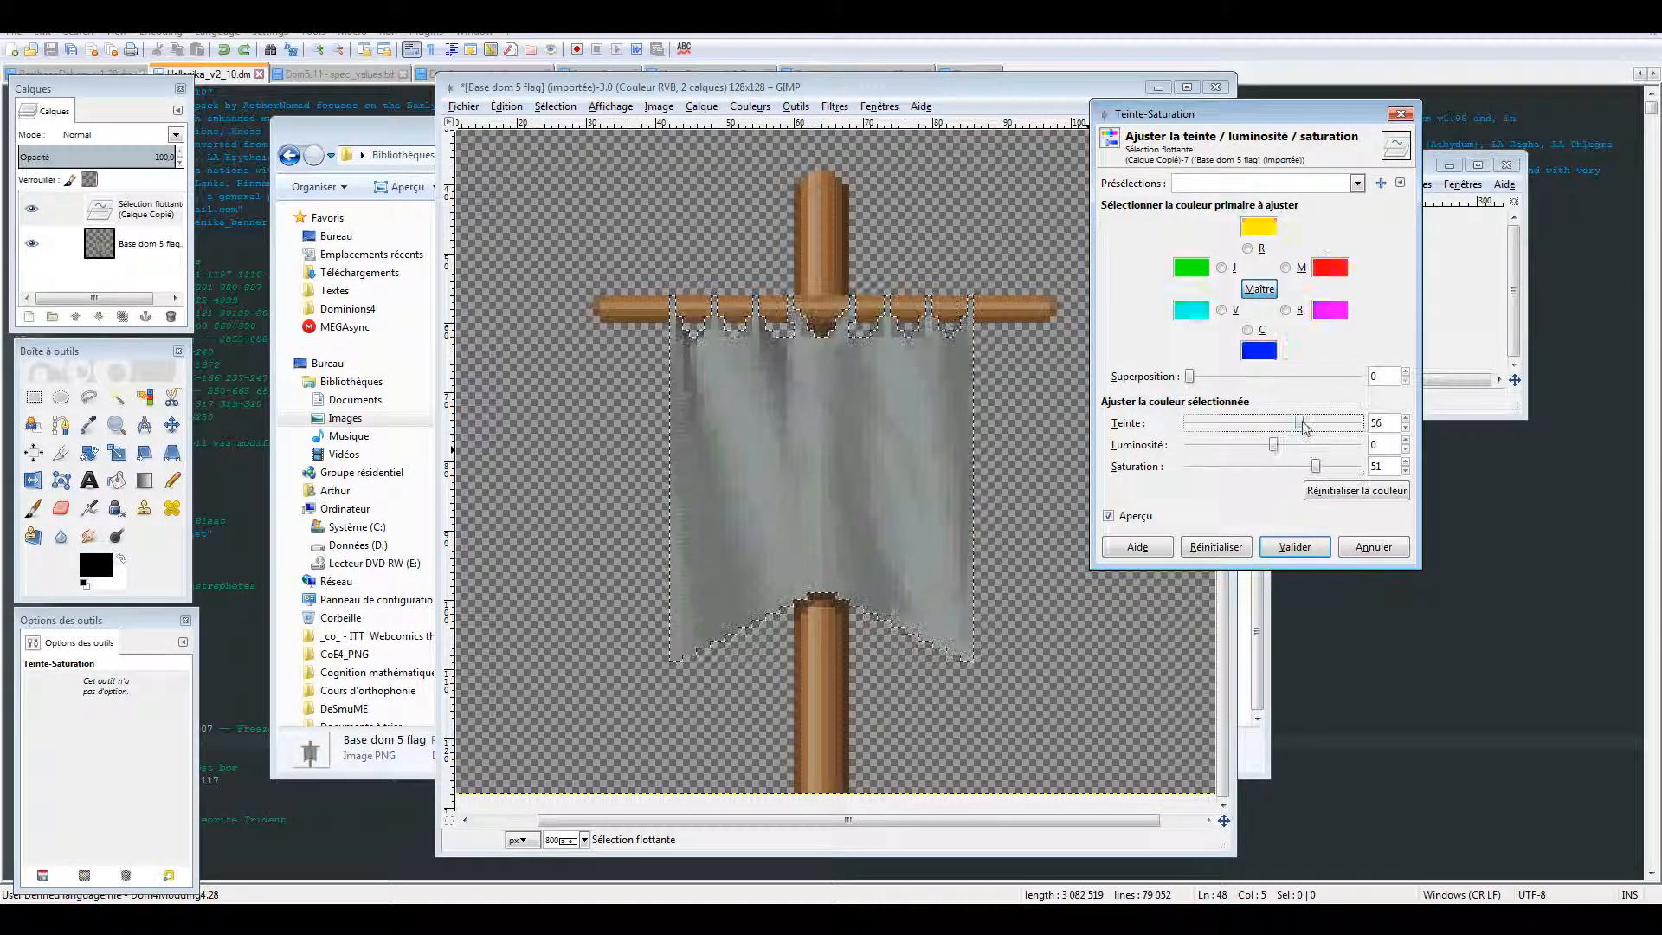
mouse_move(1271, 420)
left_mouse_down()
mouse_move(1324, 467)
mouse_move(1389, 469)
mouse_move(1301, 424)
mouse_move(1249, 450)
mouse_move(1280, 450)
mouse_move(1216, 450)
mouse_move(1279, 449)
left_mouse_up()
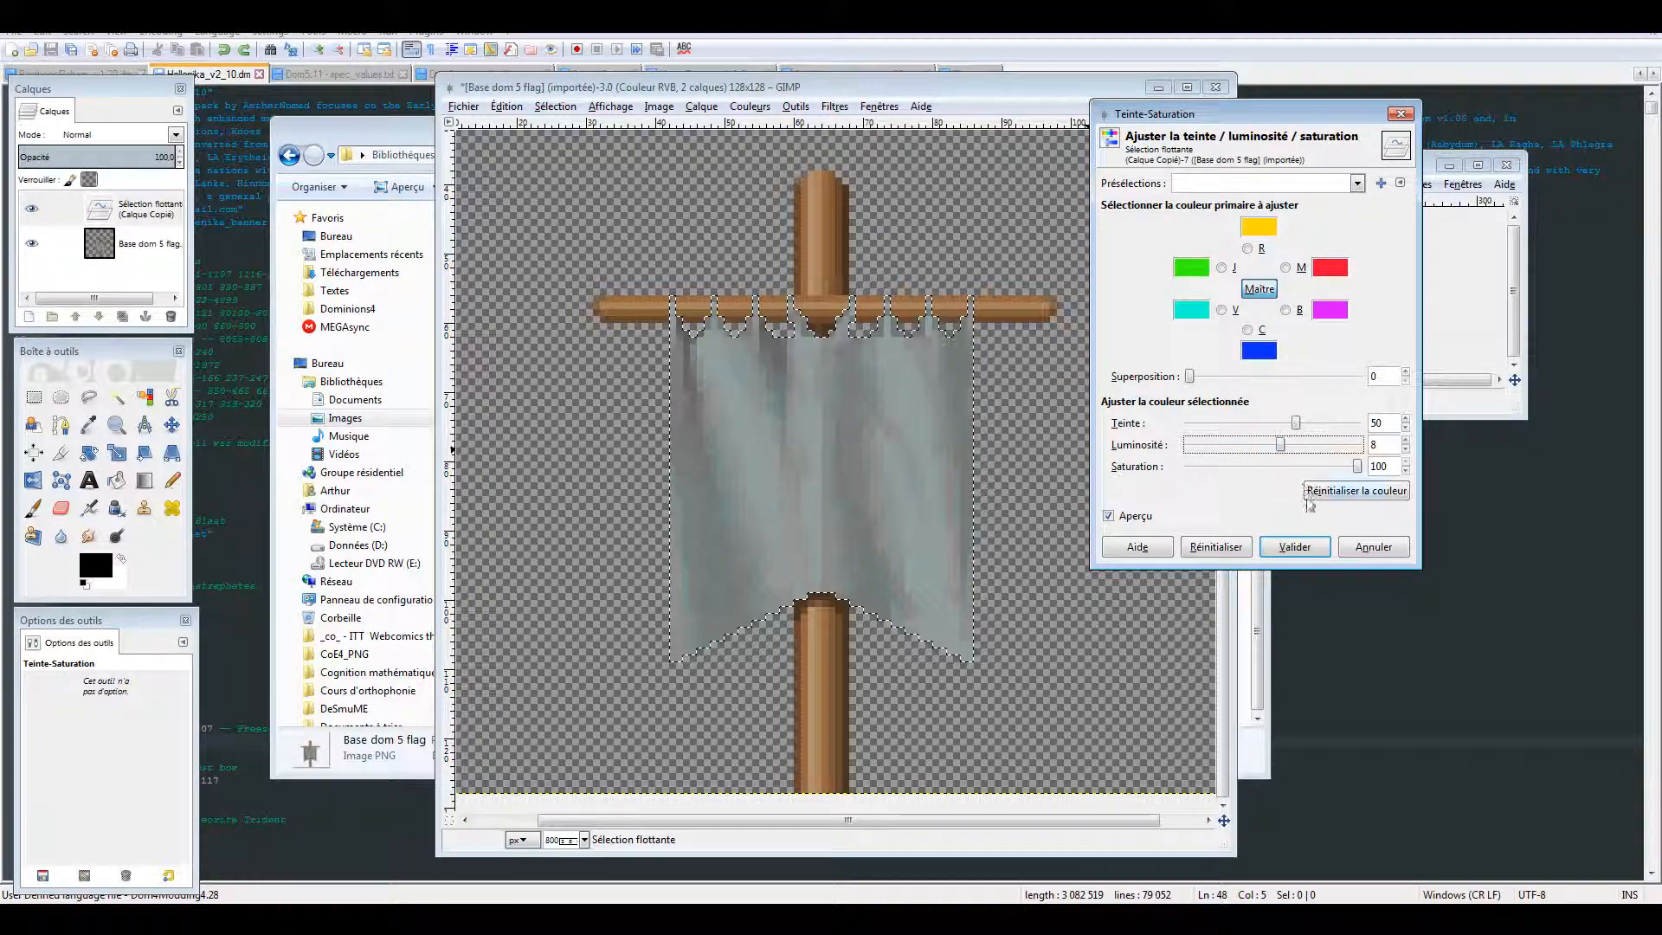
left_click(1372, 547)
Preview Colorize on the pasted cloth with hue 178, saturation 84 and lightness 2, without applying it.
left_click(748, 107)
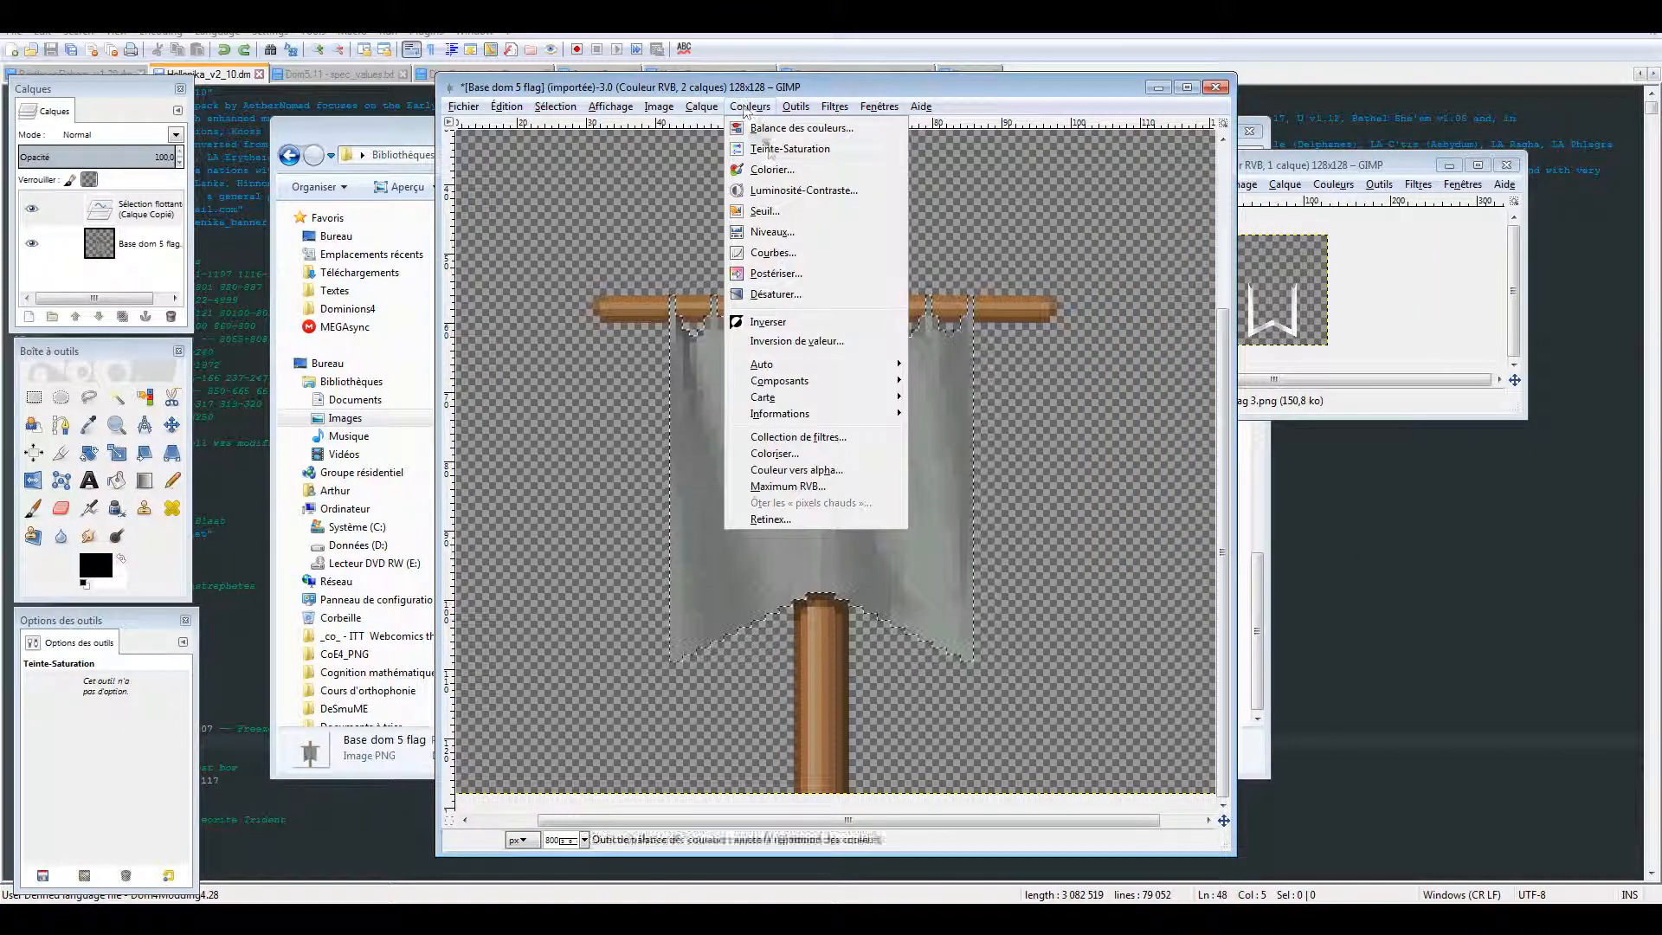
left_click(881, 170)
left_click_drag(1309, 97, 1199, 128)
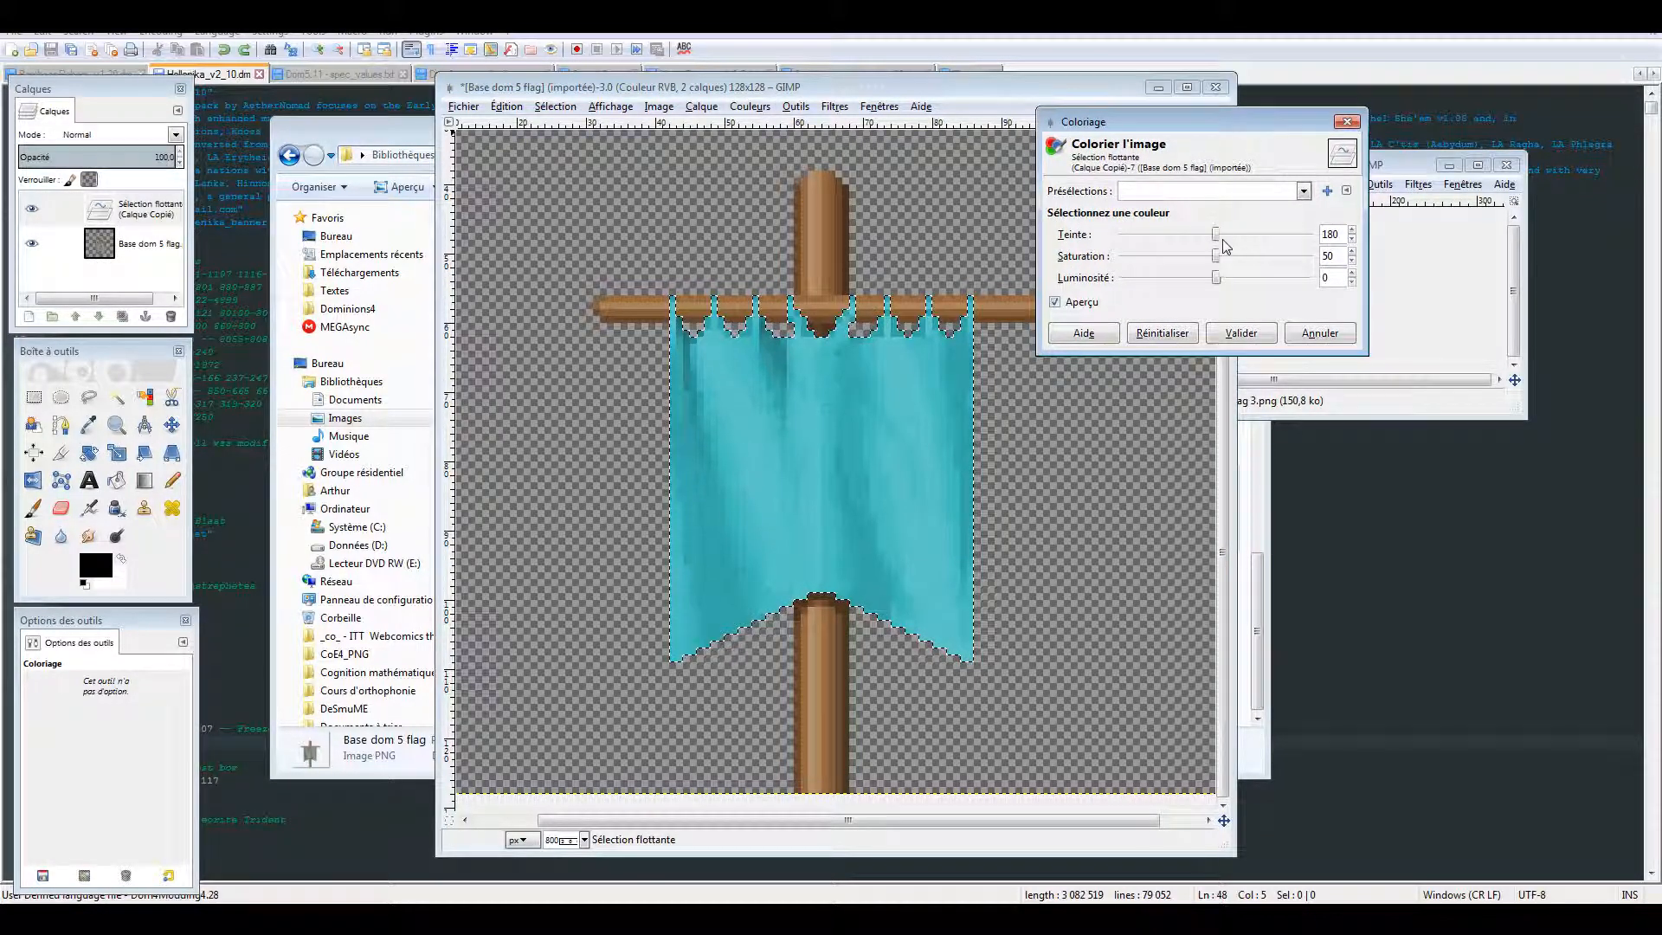
left_click_drag(1218, 235, 1261, 283)
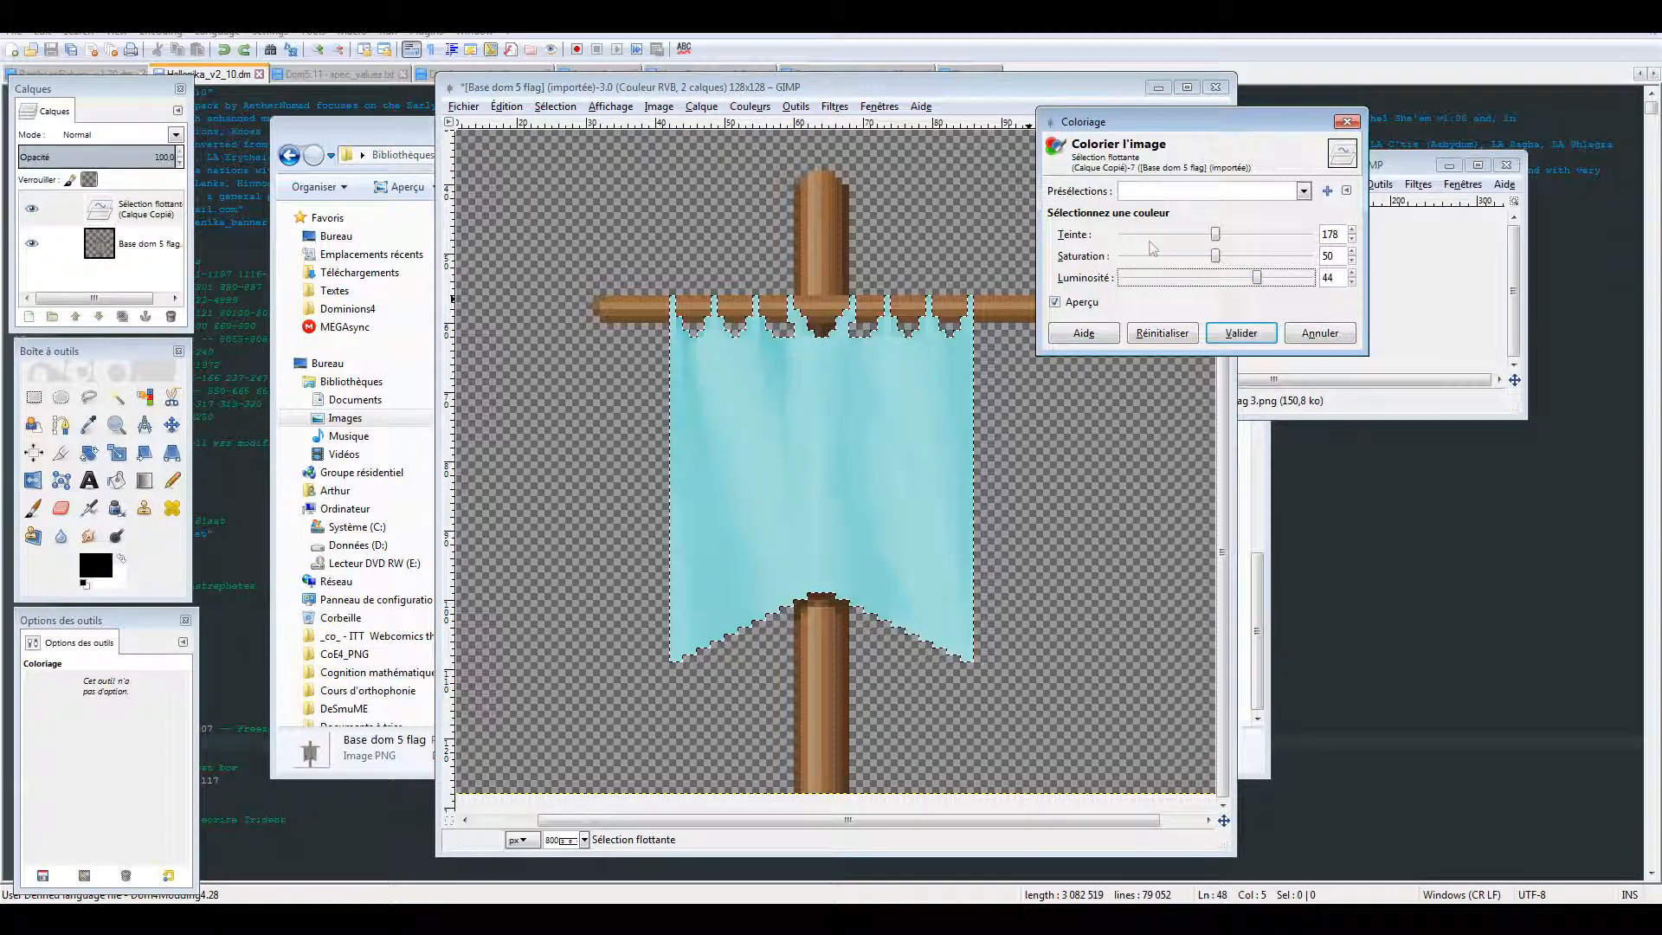
left_click_drag(1250, 274, 1282, 261)
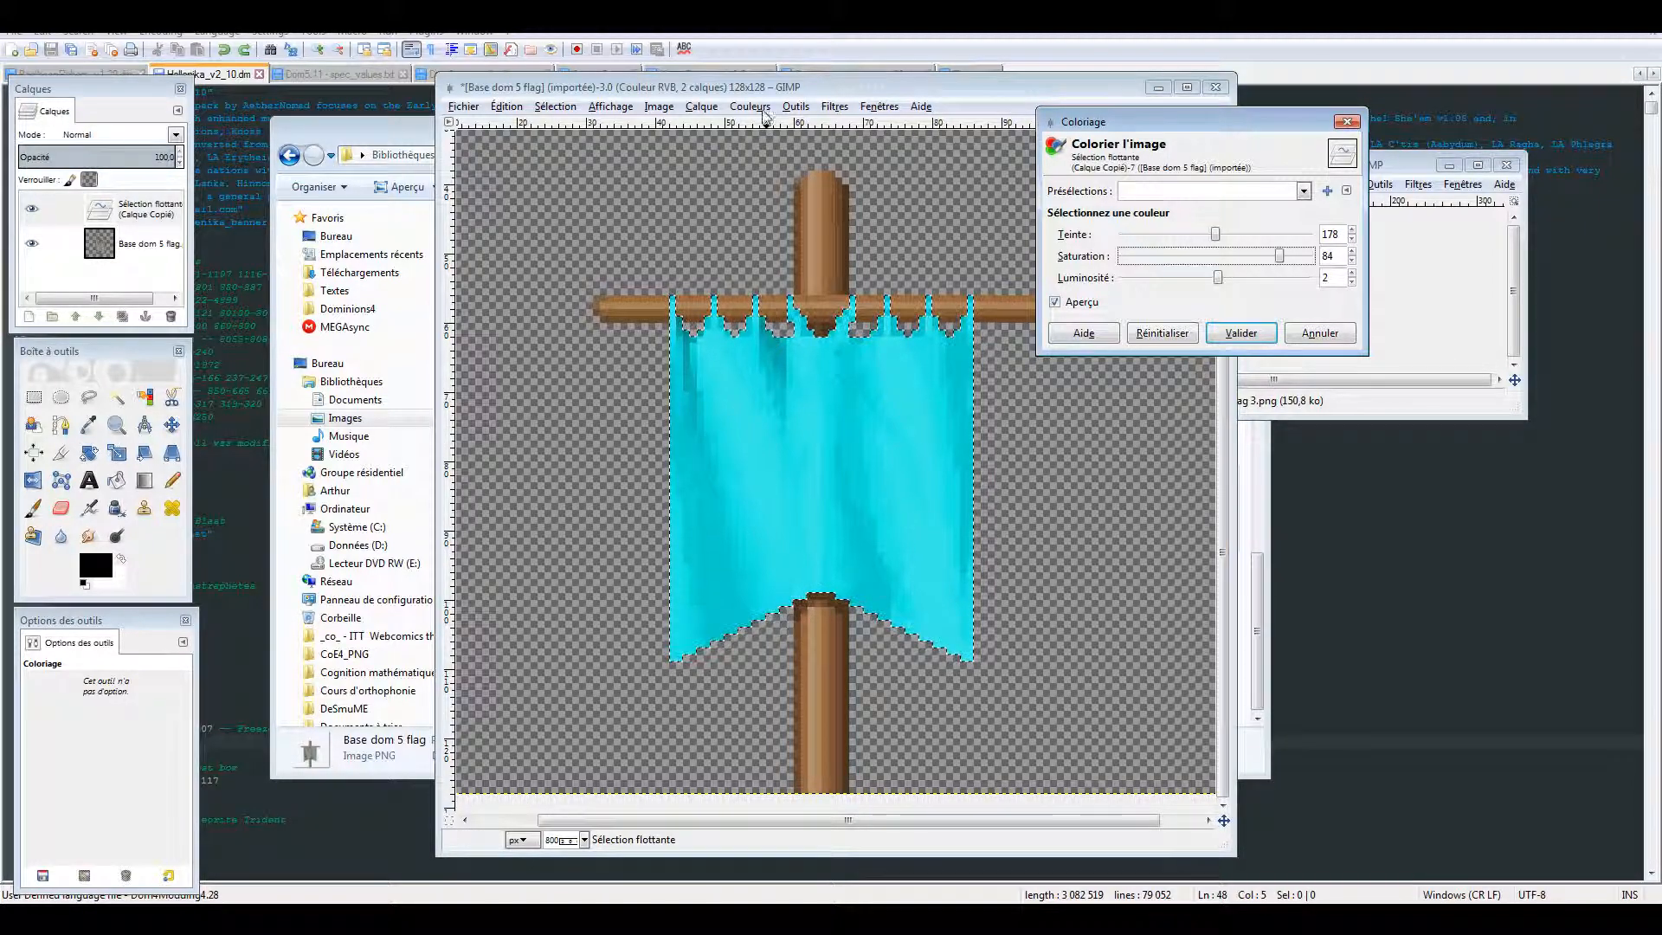
left_click(1320, 333)
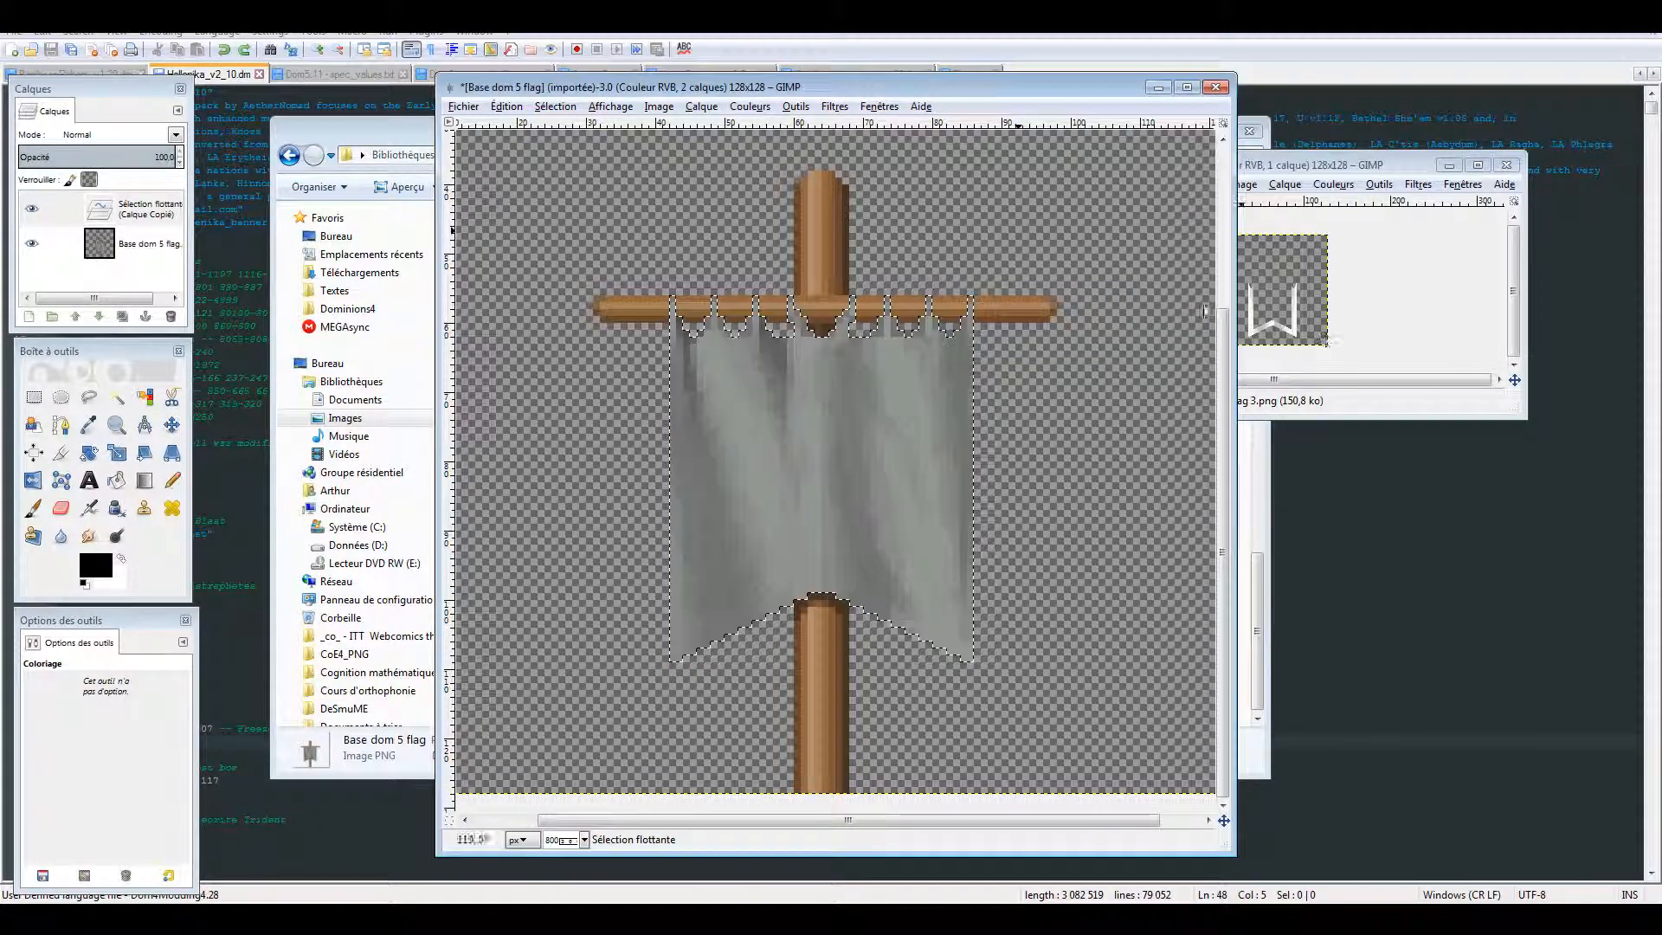
Preview a Brightness-Contrast adjustment on the pasted cloth with contrast 65 and a raised brightness, without applying it.
left_click(701, 106)
mouse_move(749, 106)
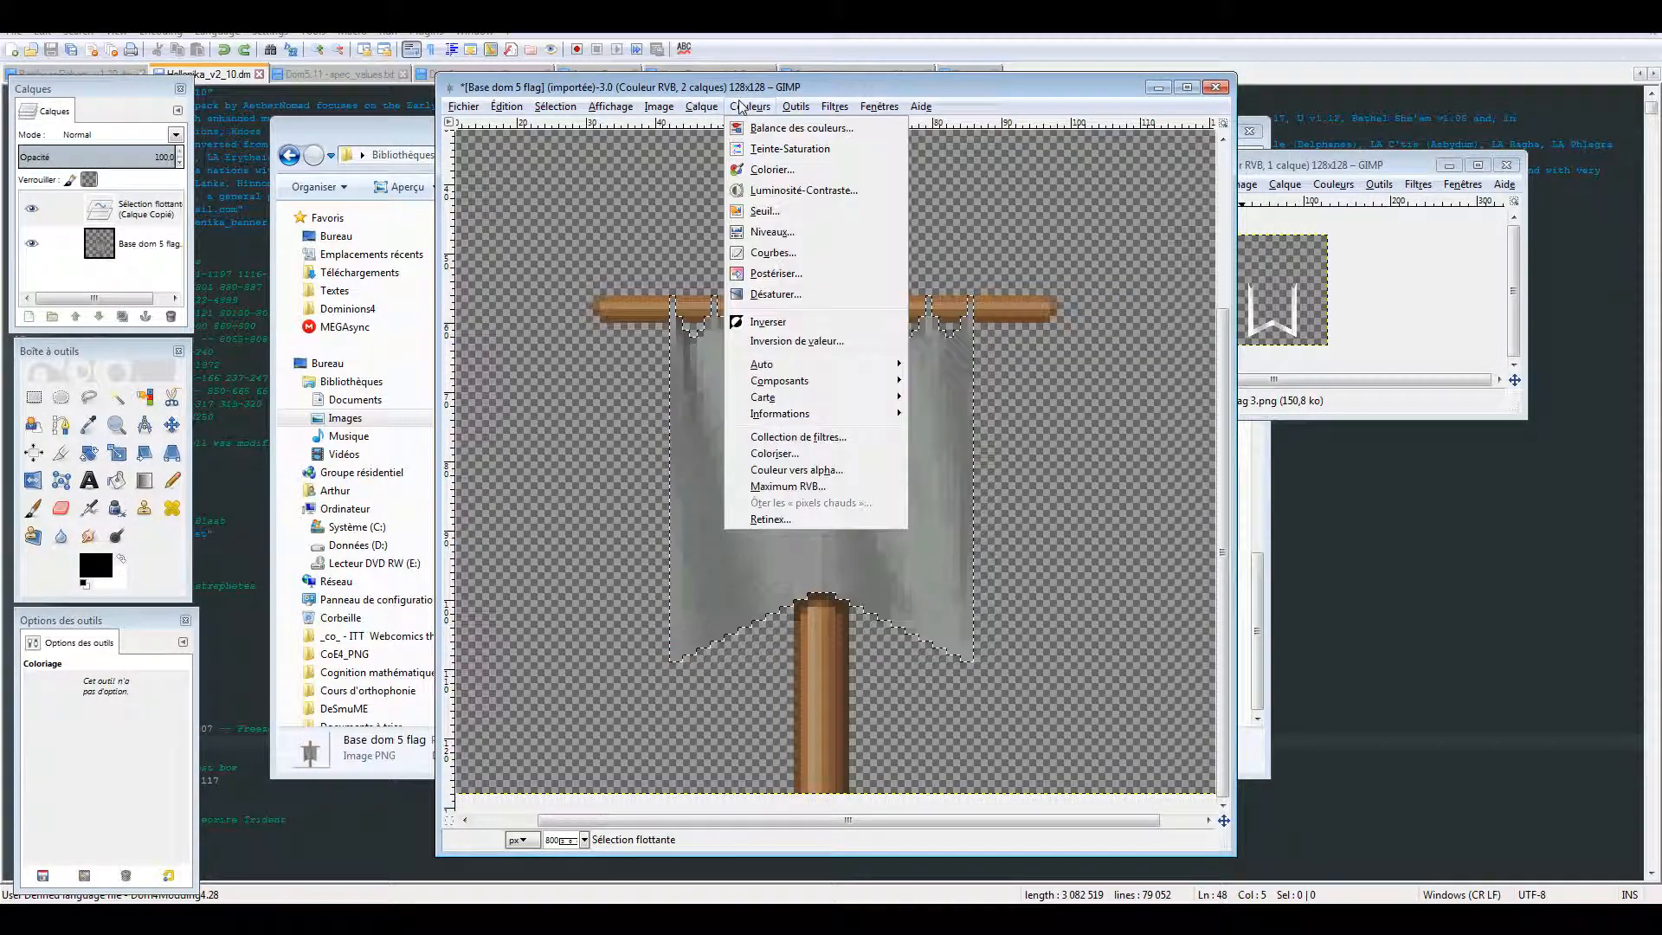
left_click(829, 195)
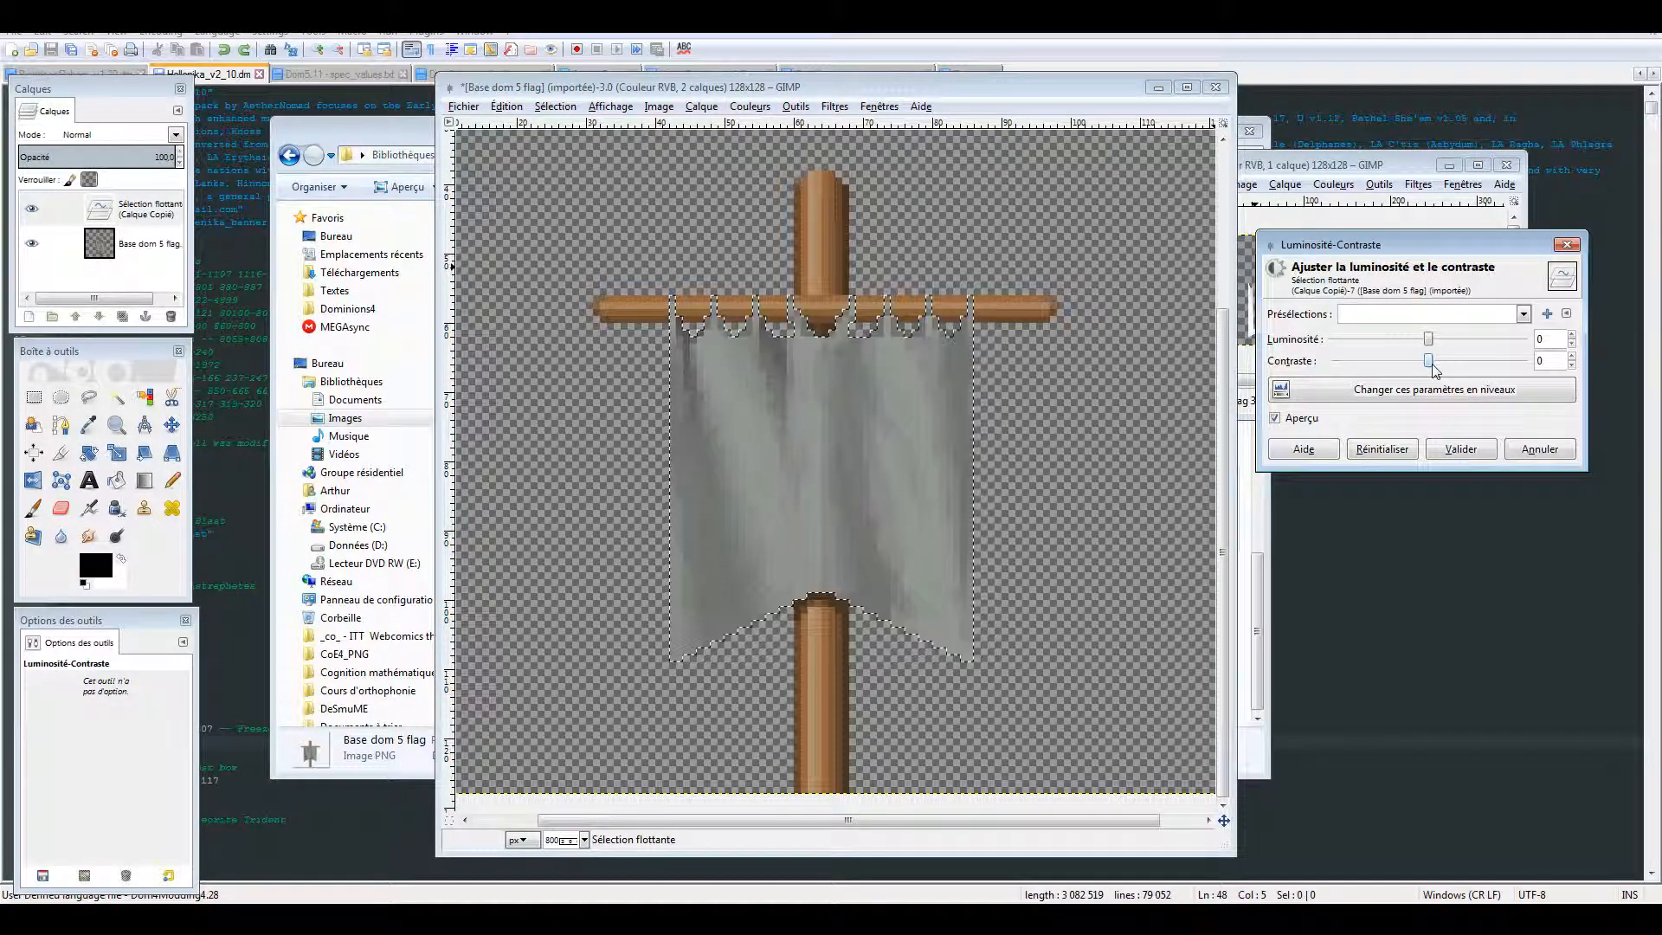
left_click_drag(1429, 361, 1482, 368)
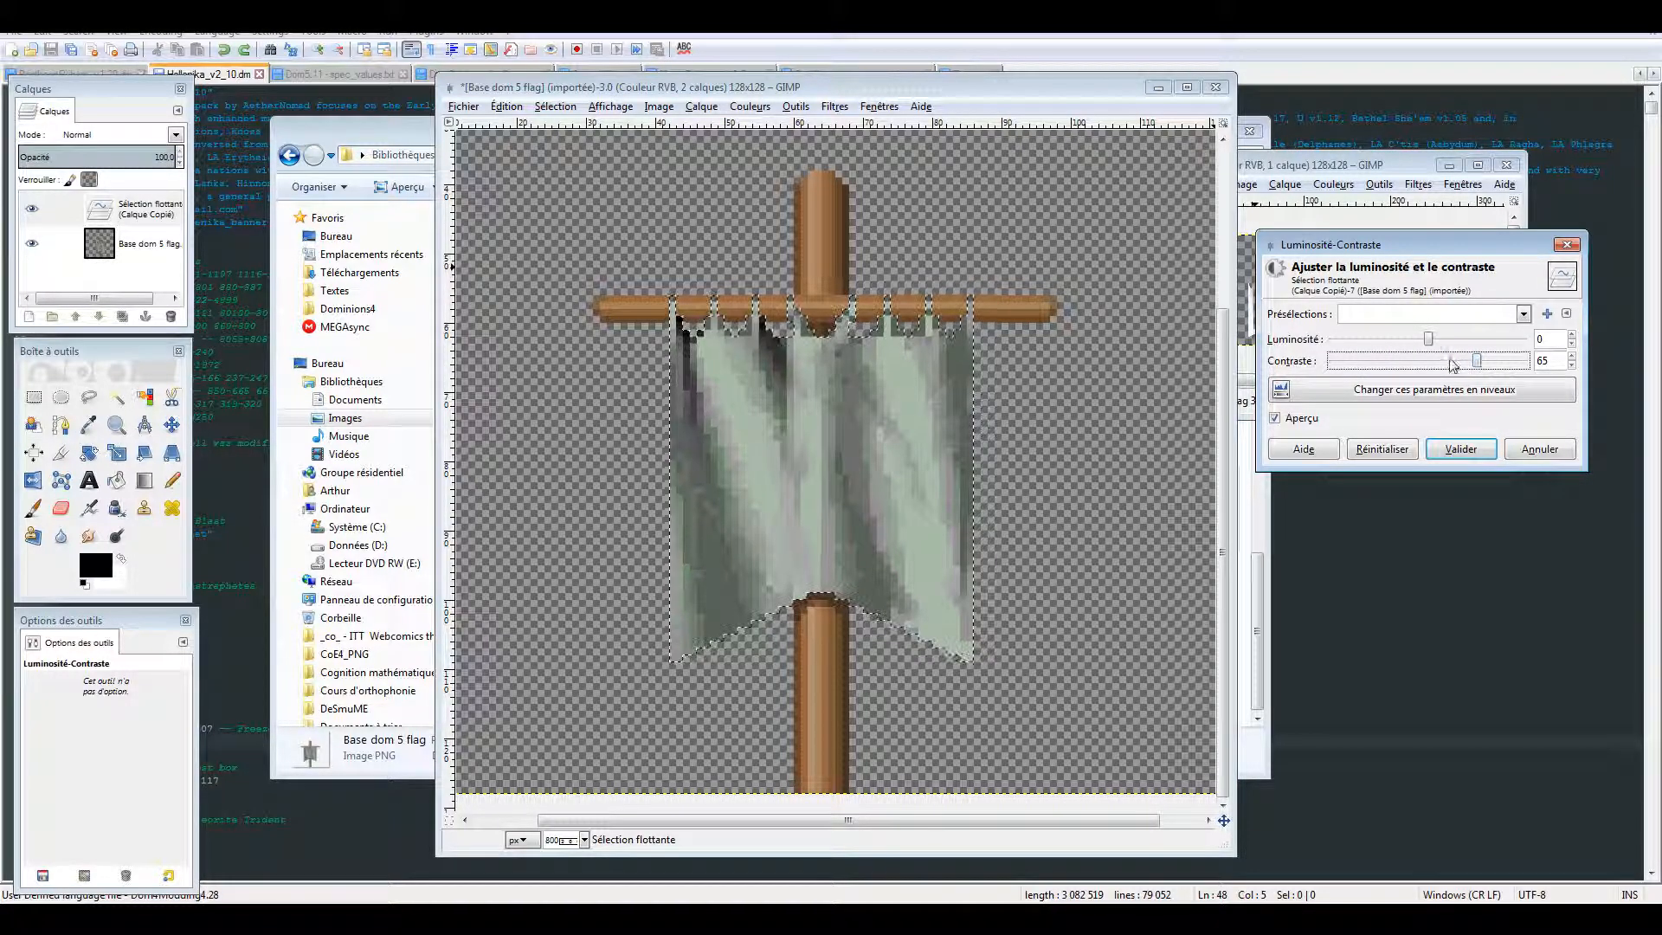
mouse_move(1429, 338)
left_mouse_down()
mouse_move(1470, 339)
mouse_move(1455, 339)
left_mouse_up()
left_click(1569, 245)
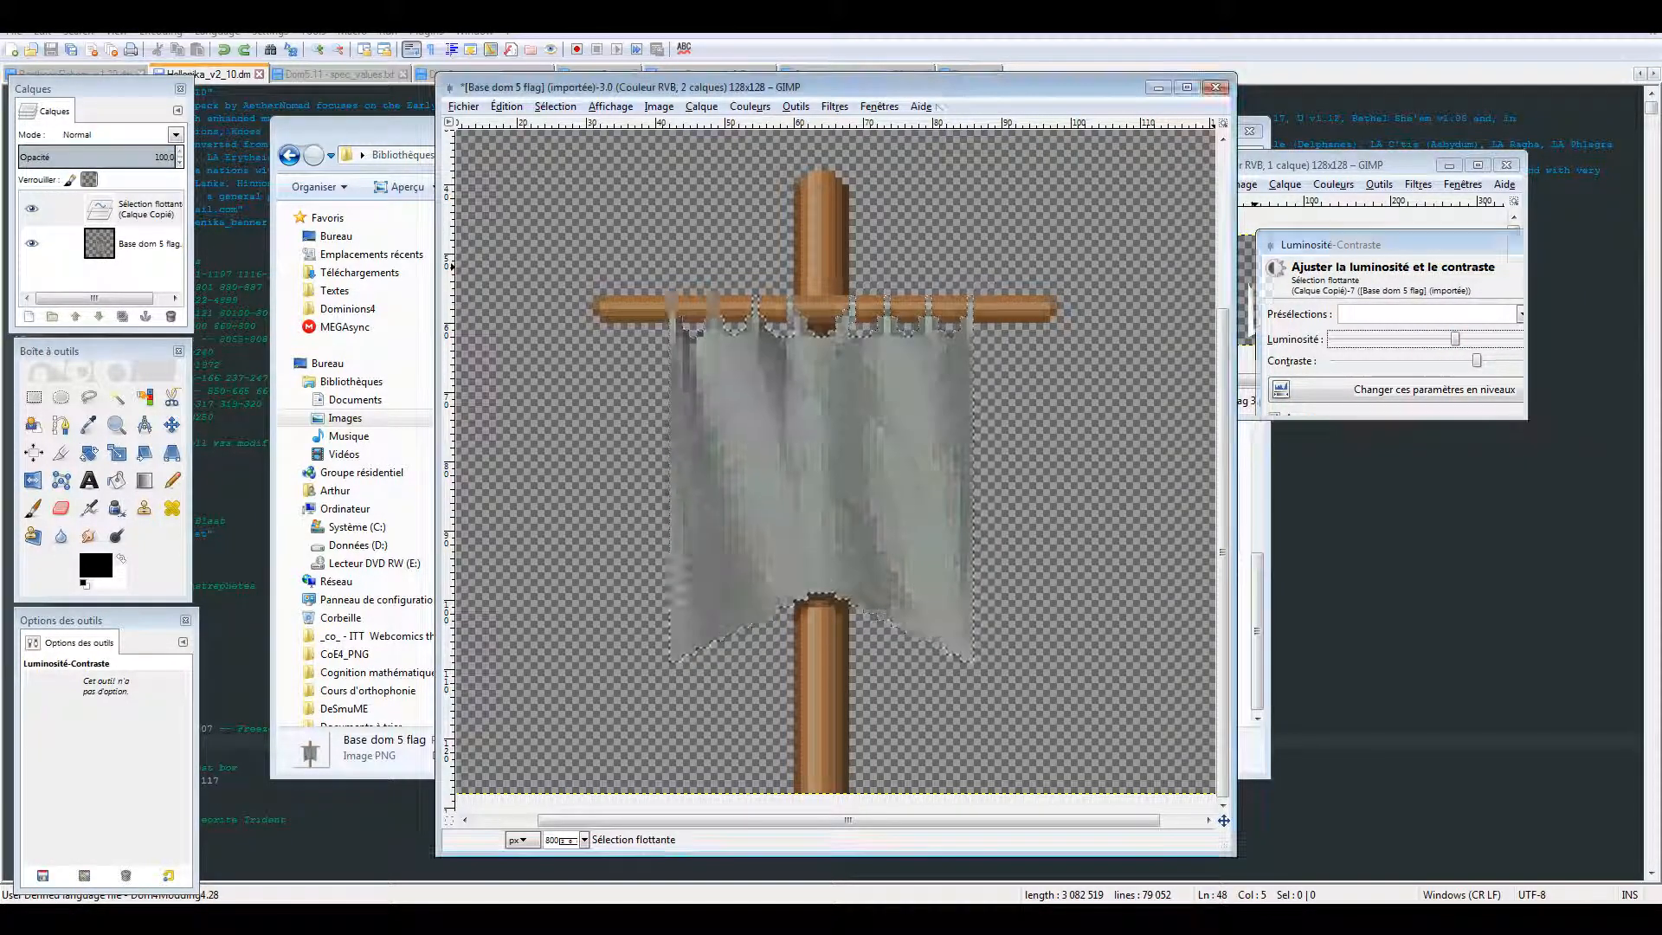
Preview a lower saturation on the pasted cloth with Hue-Saturation, without applying it.
left_click(741, 108)
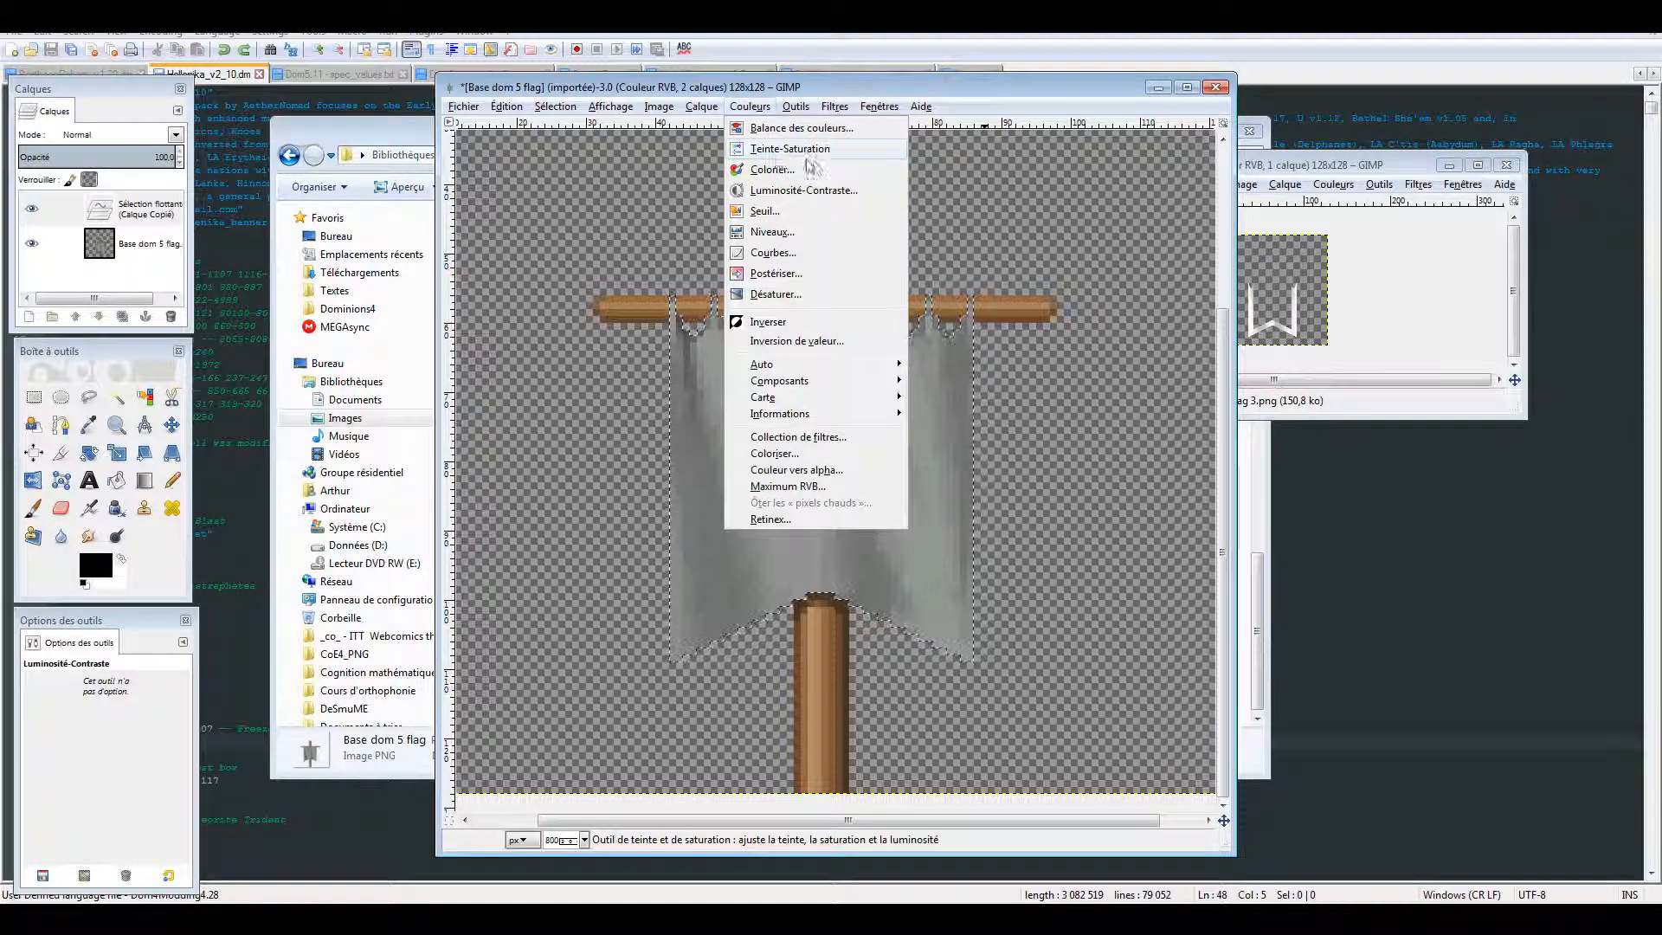
left_click(788, 149)
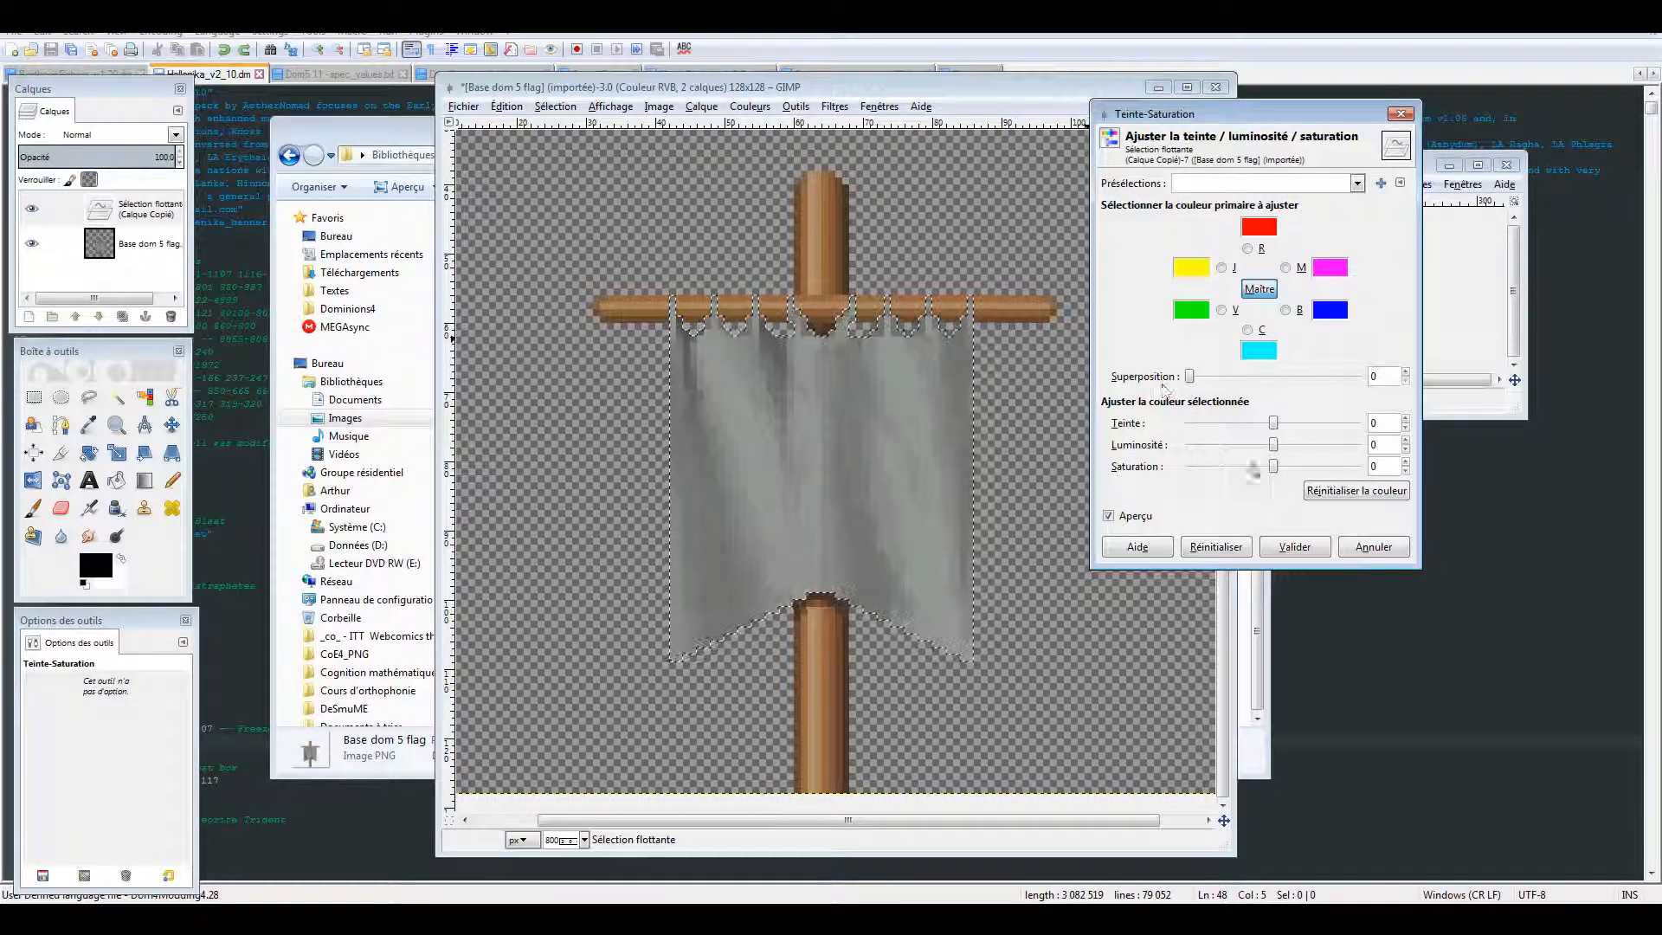
left_click_drag(1272, 468, 1218, 474)
left_click(1374, 546)
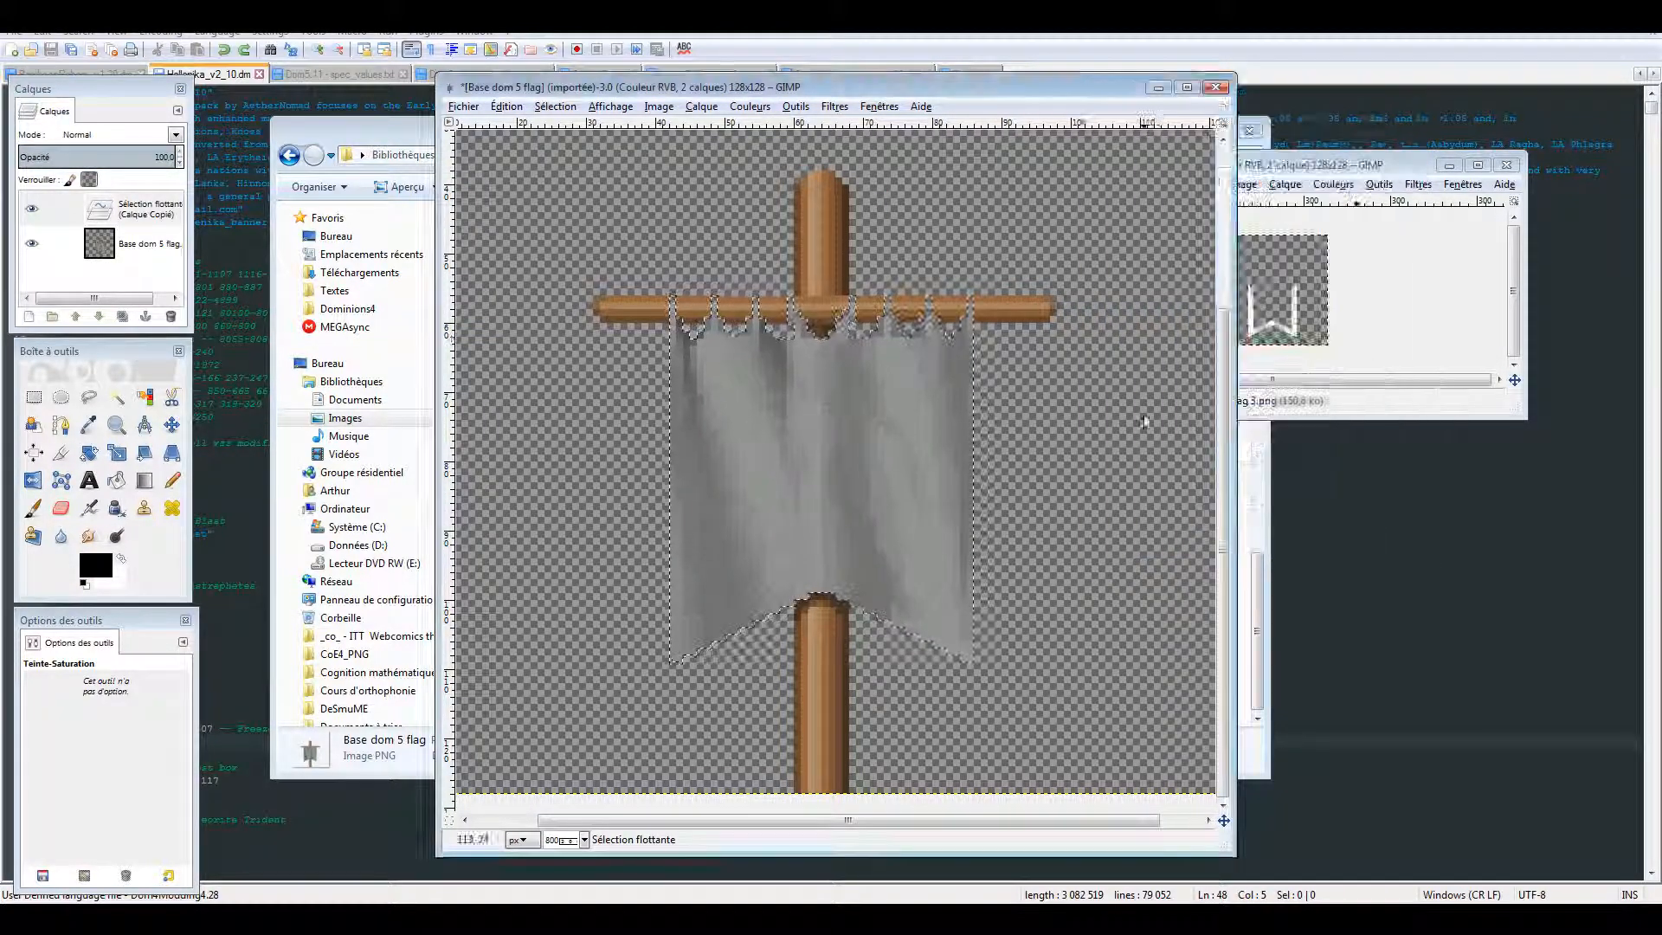
Colorize the pasted cloth dark green with hue about 148, saturation 84 and lightness -47.
left_click(749, 108)
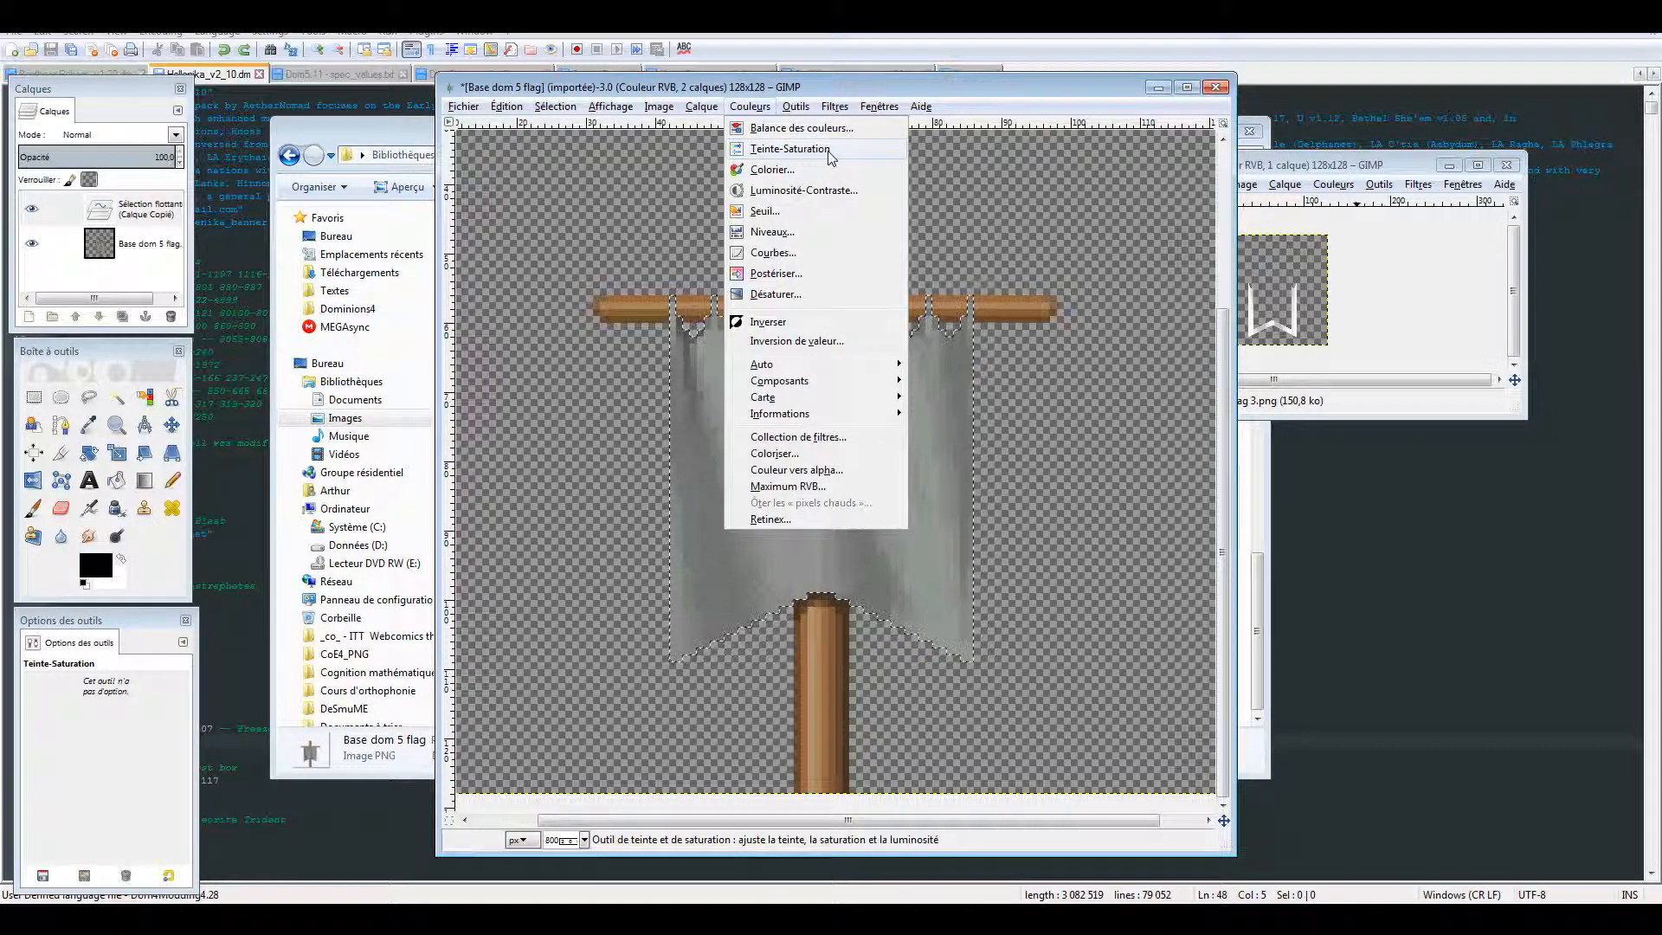
left_click(802, 171)
left_click_drag(1155, 126, 1249, 447)
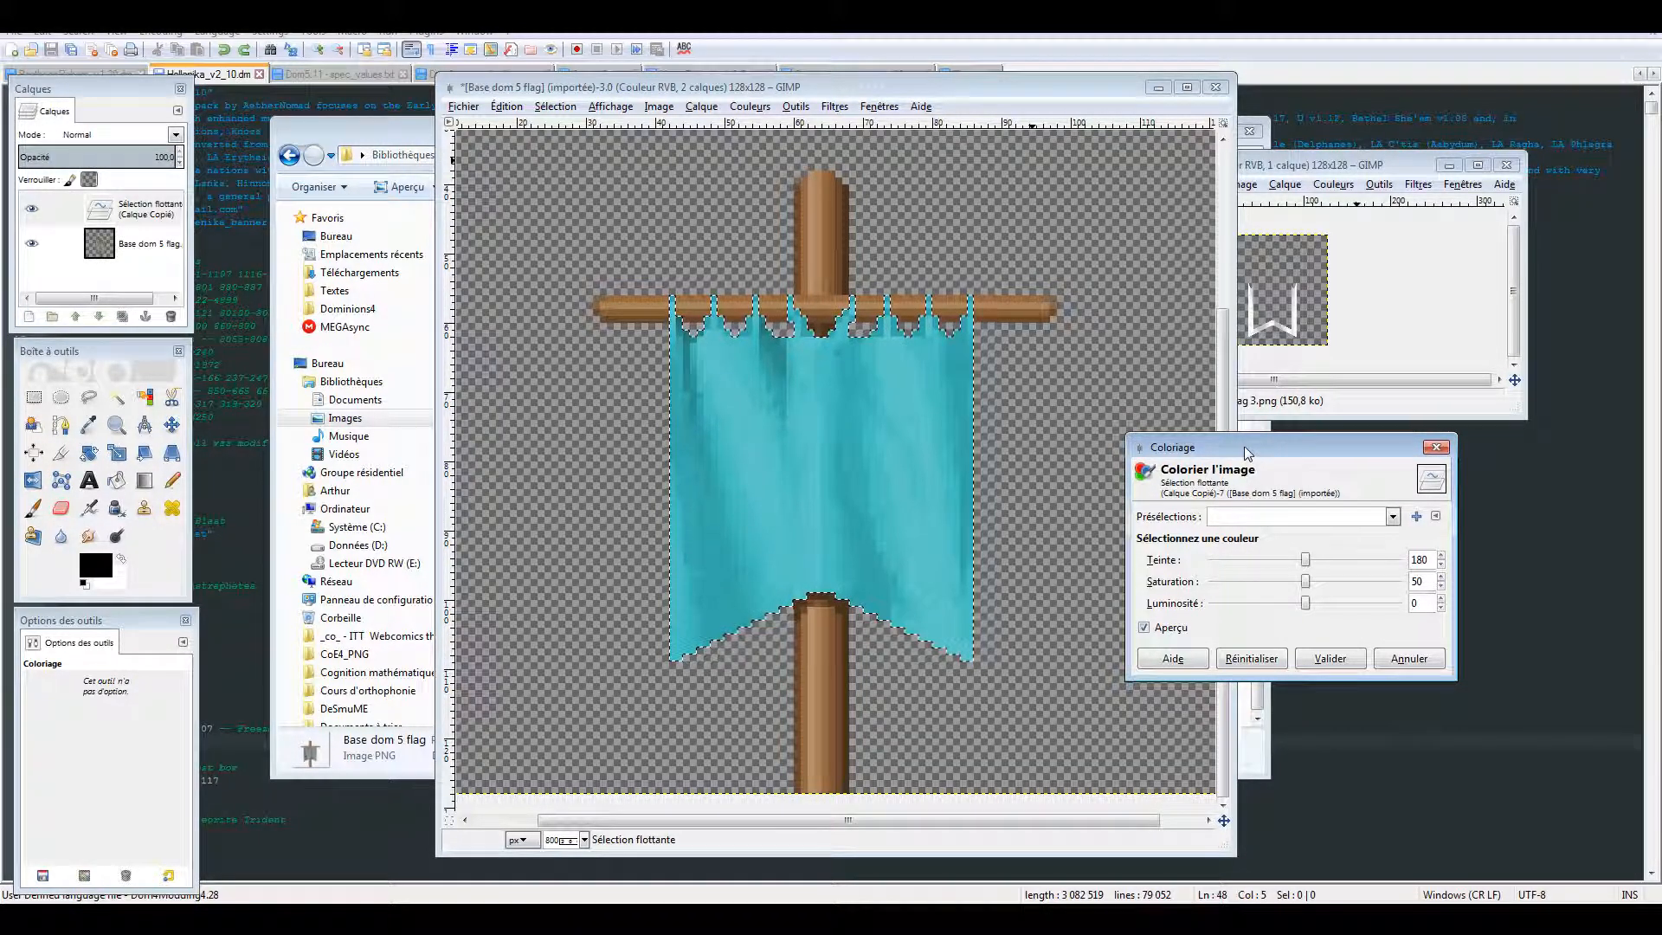
left_click_drag(1244, 445, 1240, 372)
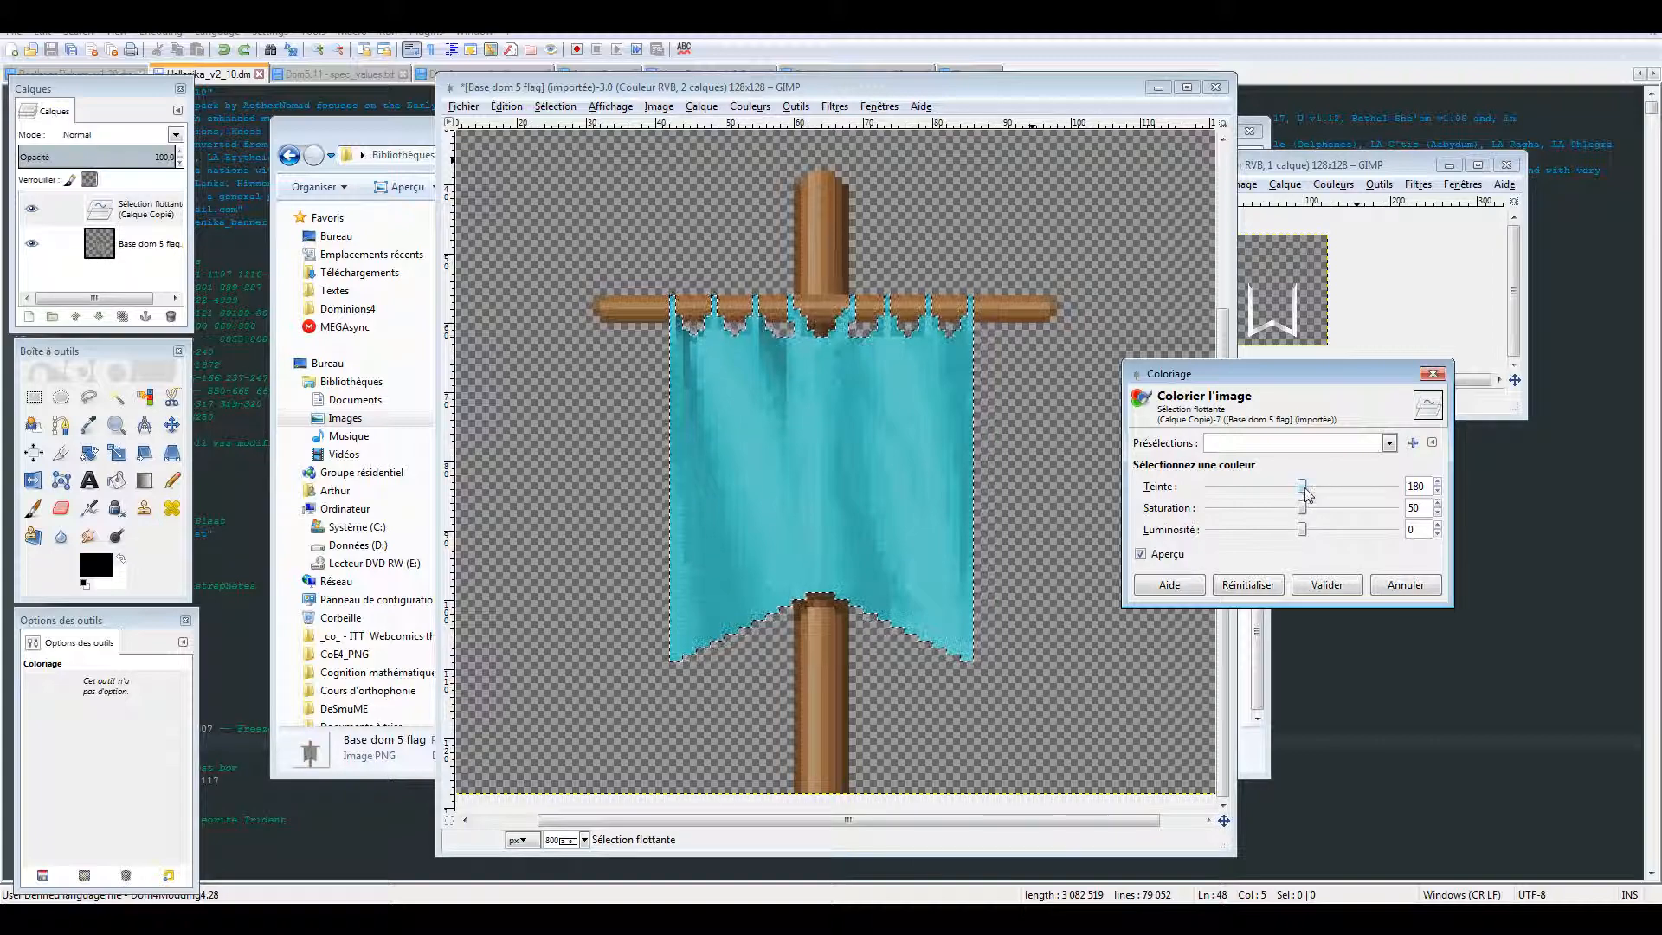
mouse_move(1308, 492)
left_mouse_down()
mouse_move(1386, 495)
mouse_move(1209, 498)
mouse_move(1305, 497)
left_mouse_up()
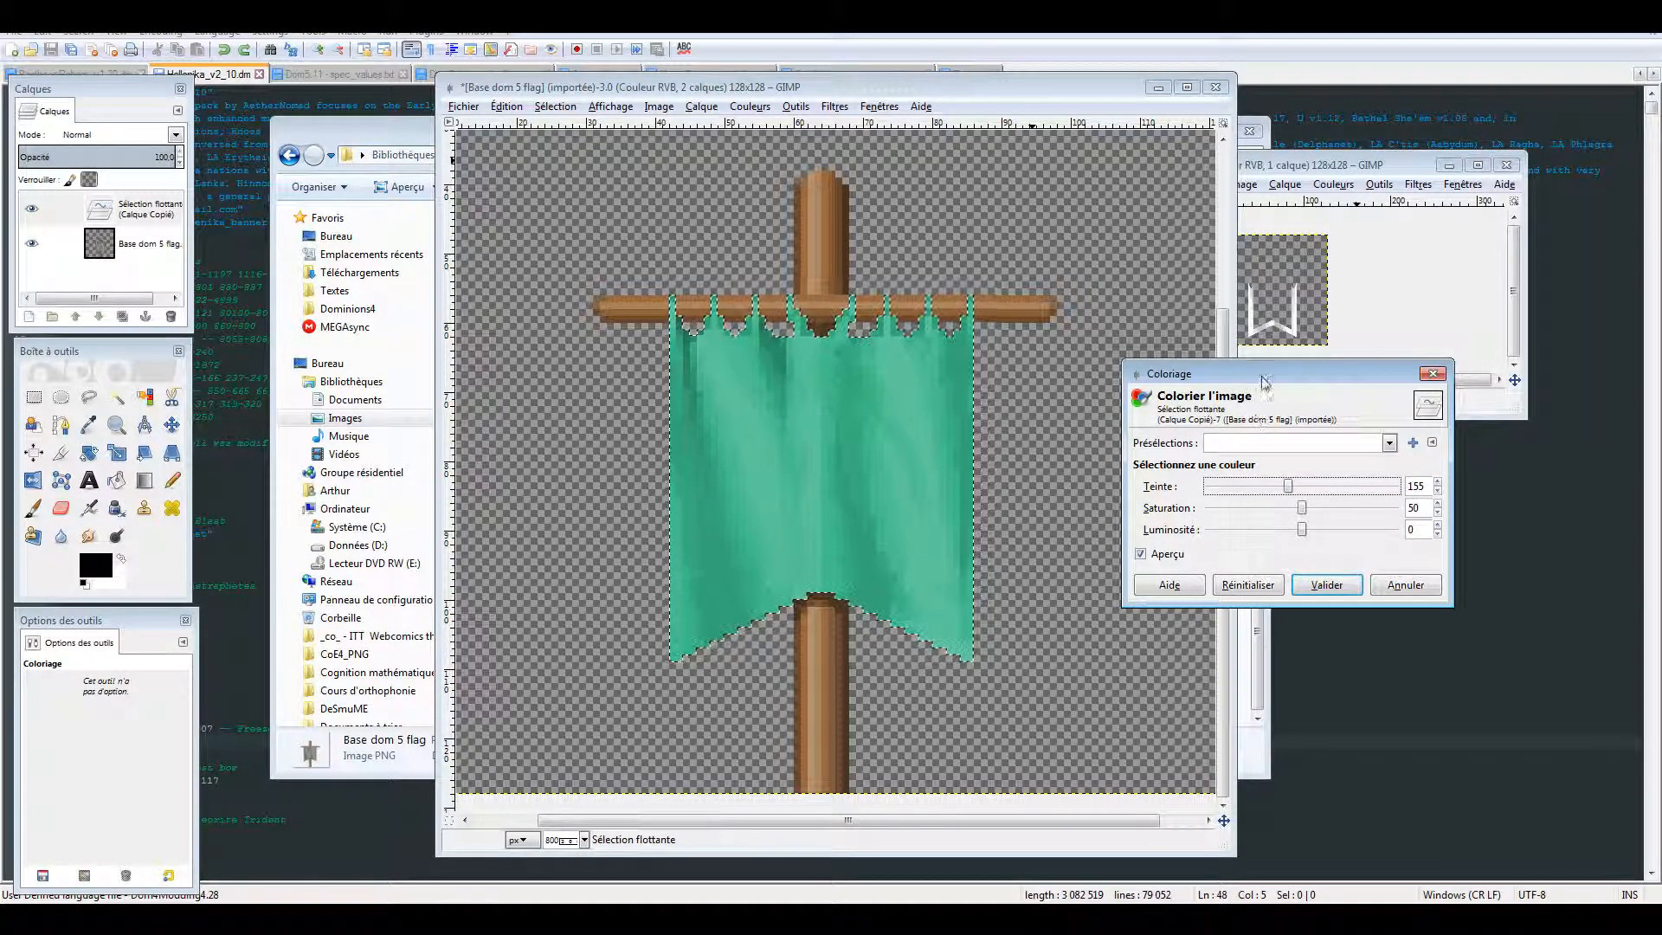
left_click_drag(1265, 382, 1250, 378)
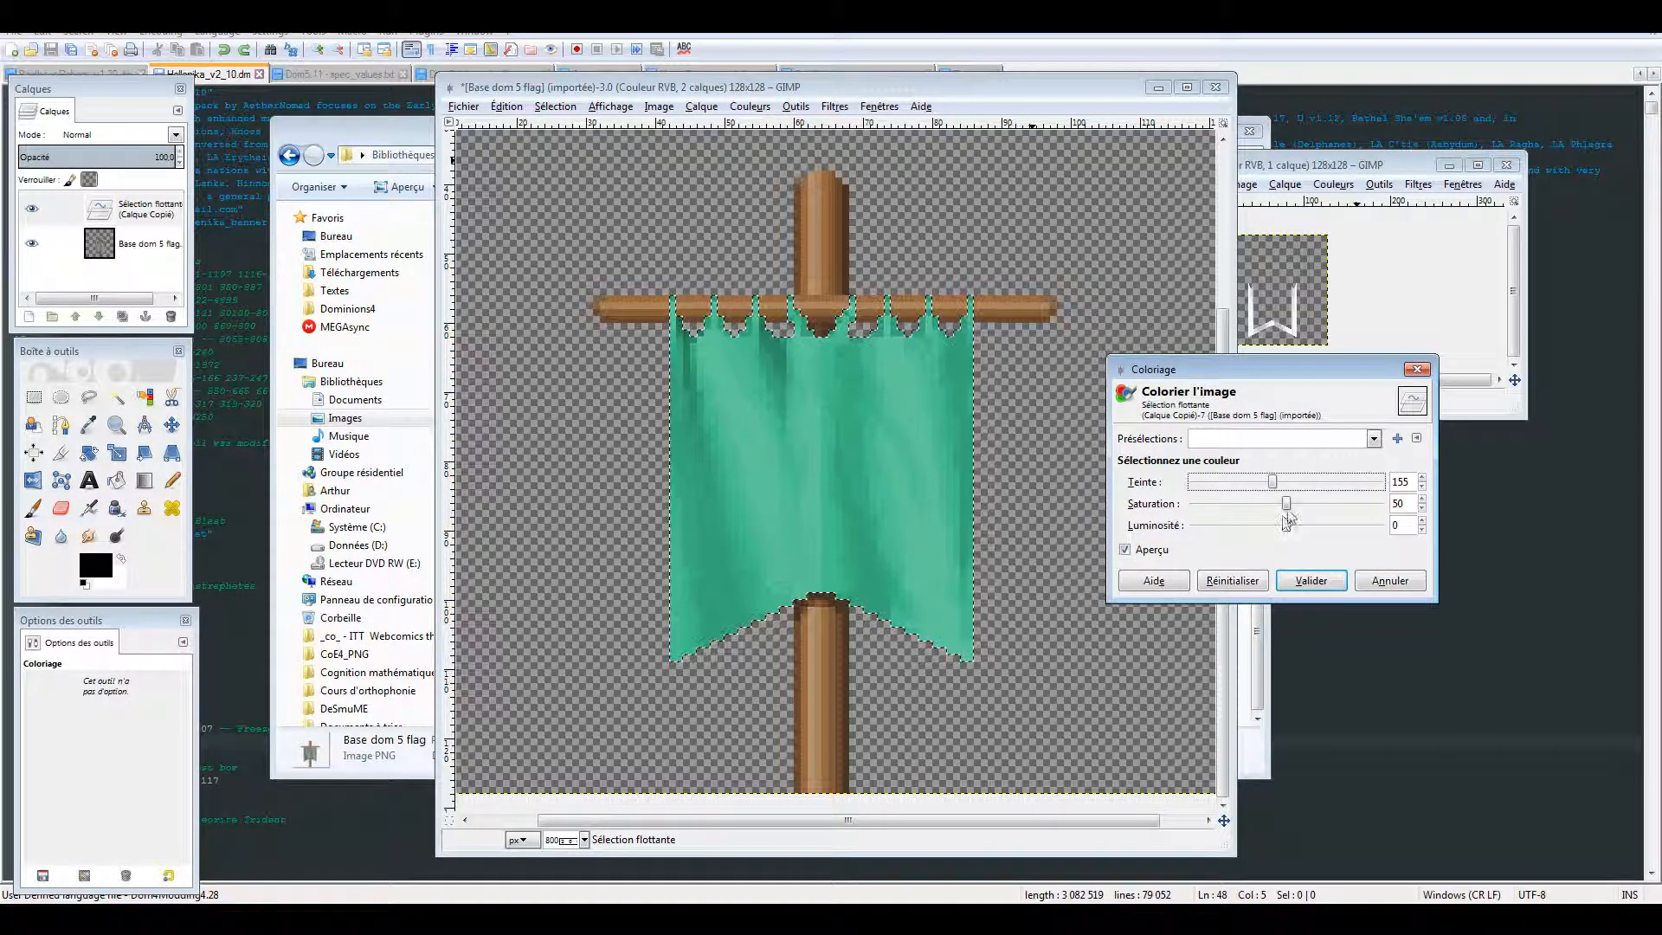
left_click_drag(1287, 512, 1350, 506)
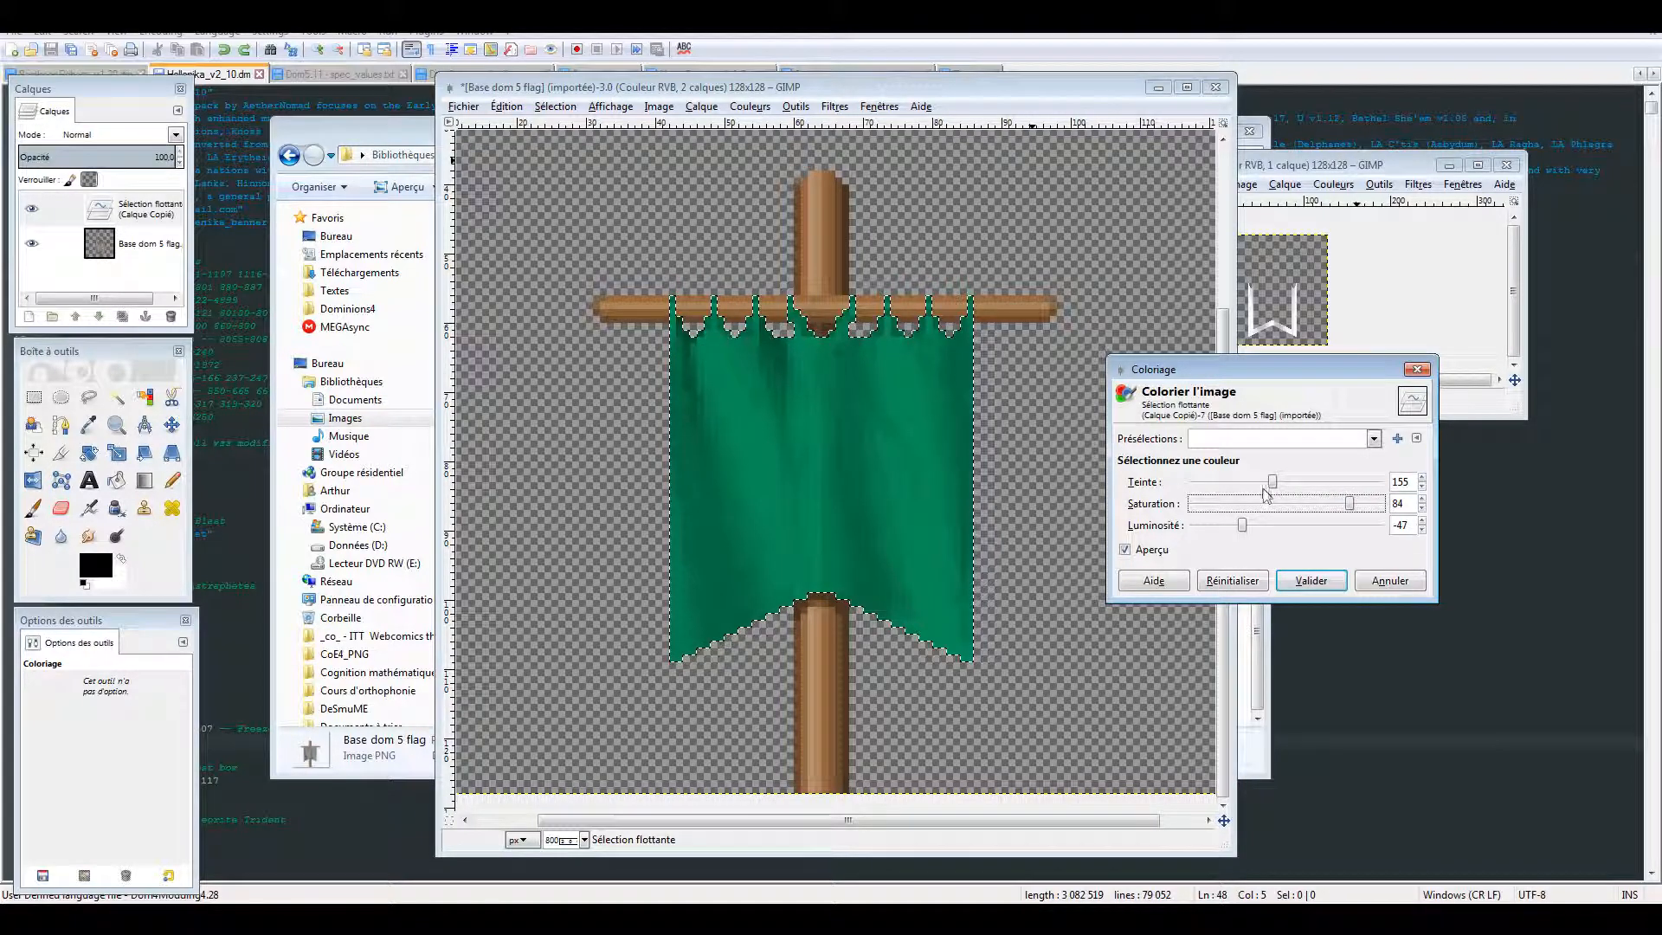
left_click(1273, 484)
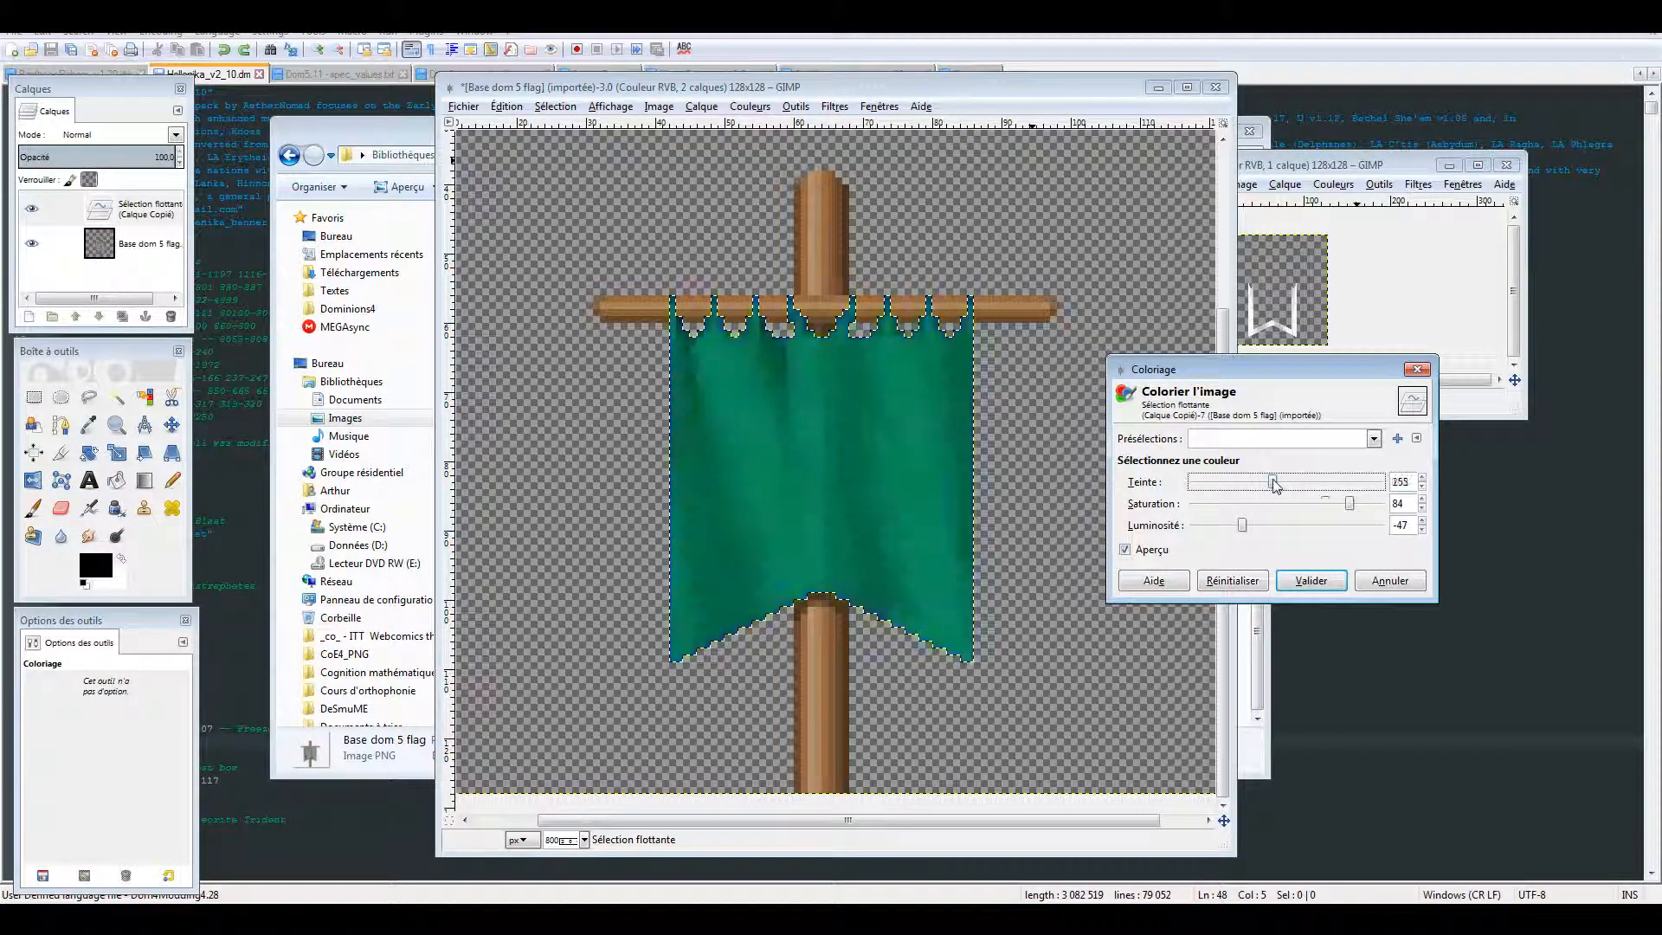
left_click_drag(1274, 485, 1268, 485)
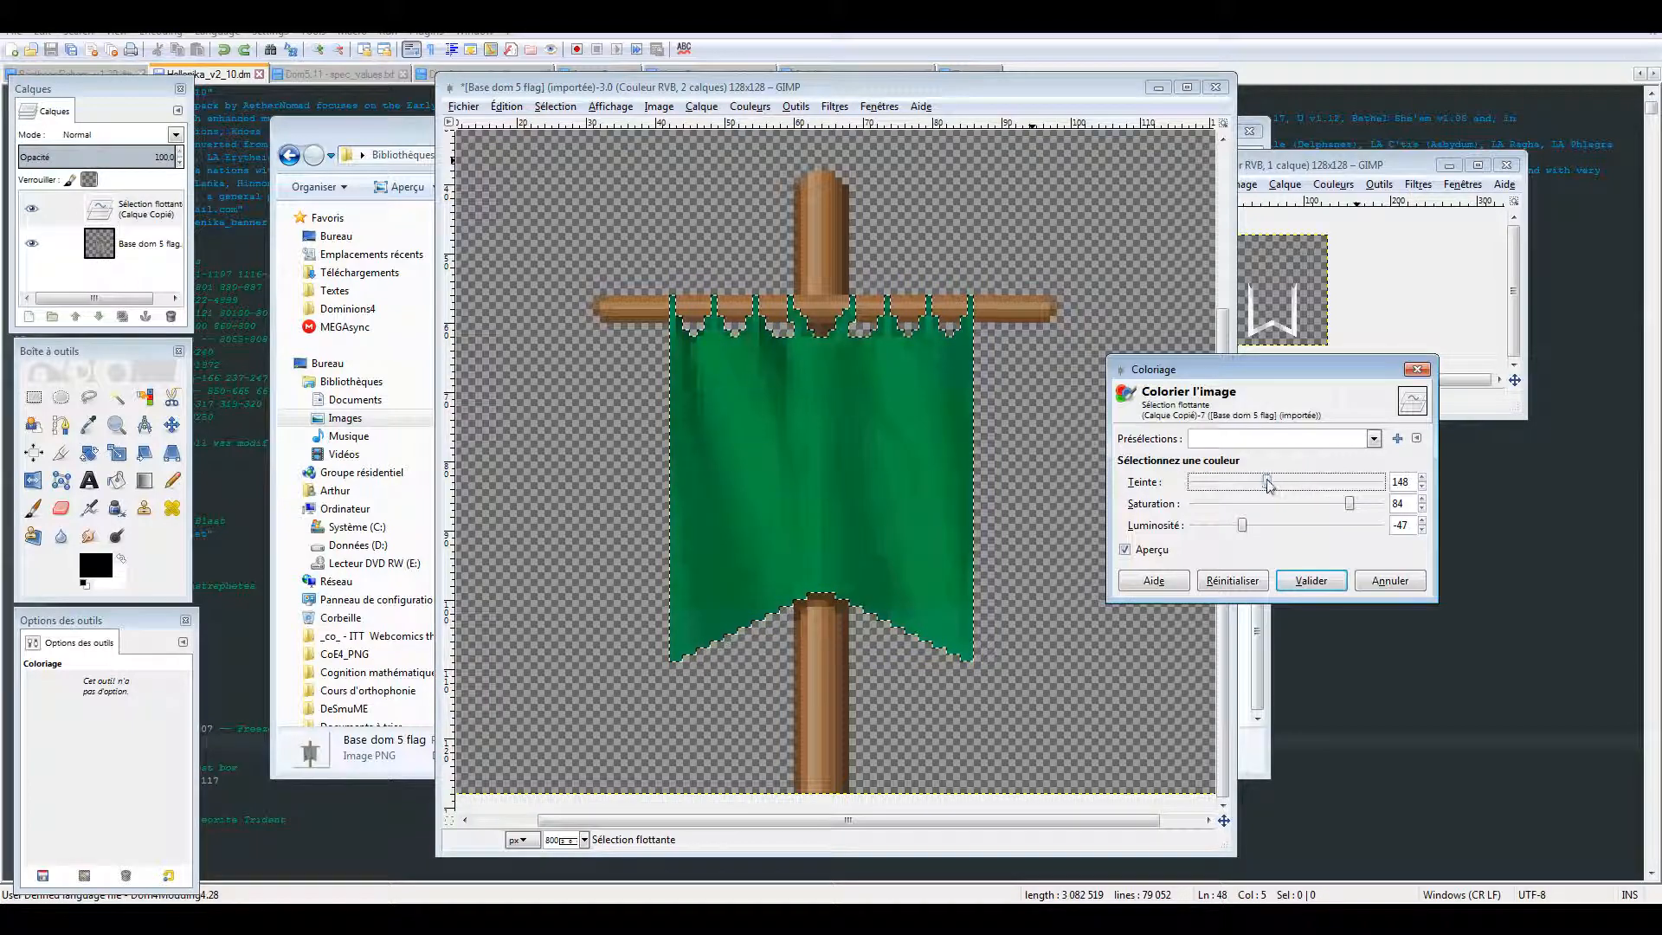
left_click(1311, 580)
Adjust the green cloth with Brightness-Contrast, setting brightness to 27 and contrast to 44.
left_click(750, 106)
left_click(803, 190)
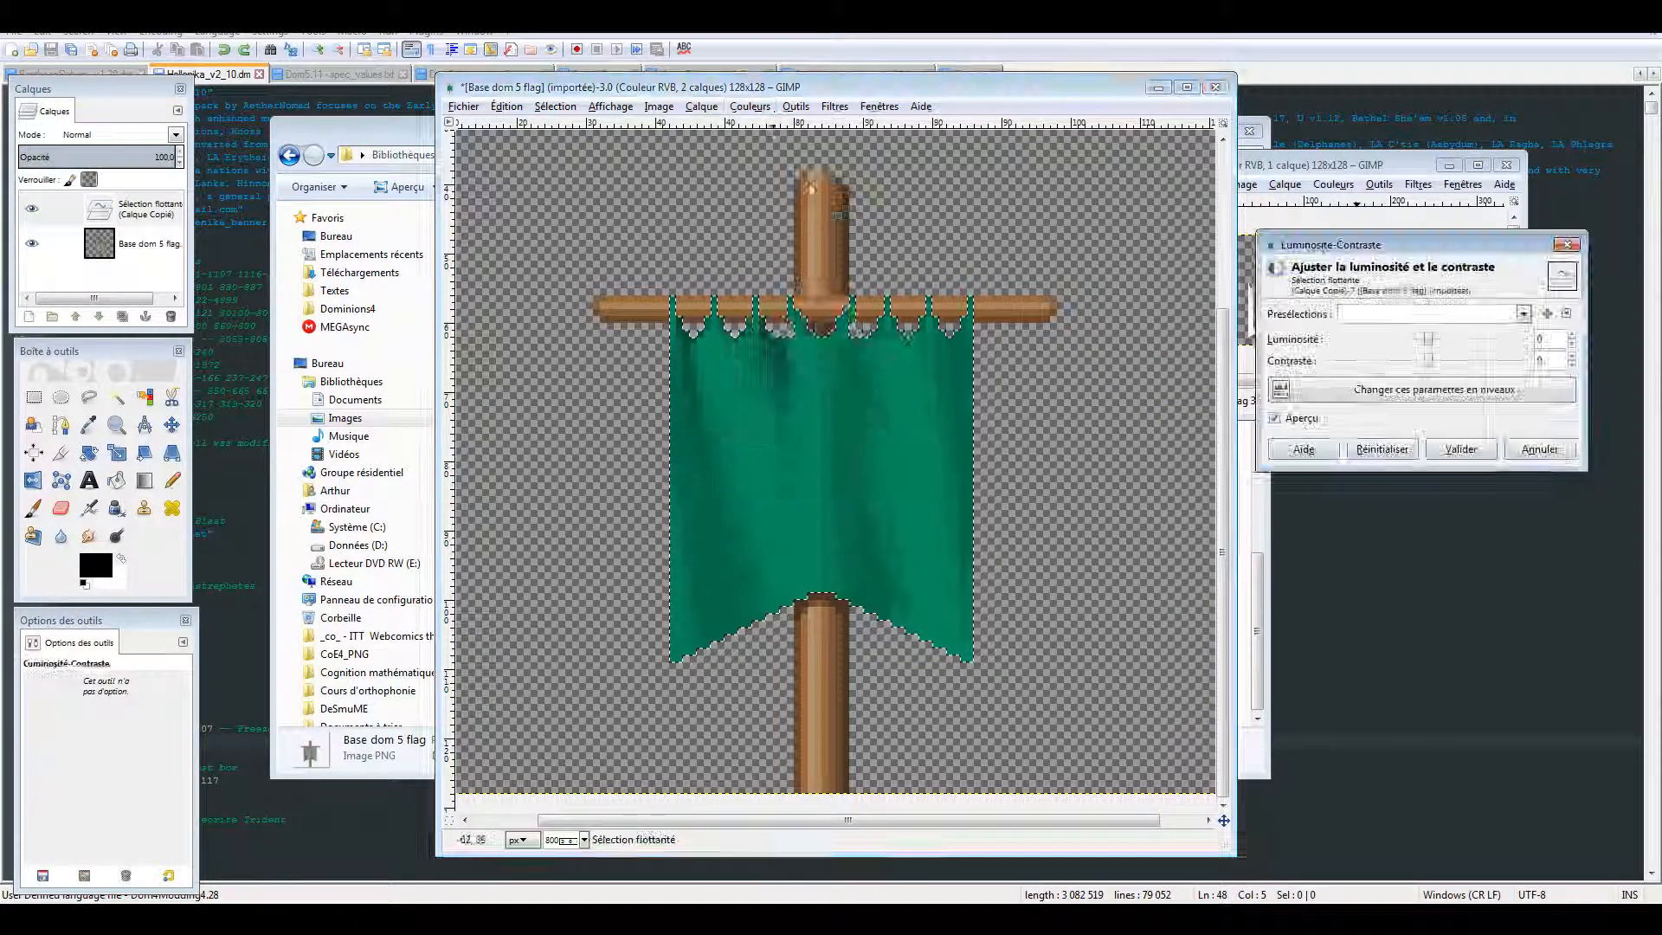
left_click_drag(1425, 363, 1468, 372)
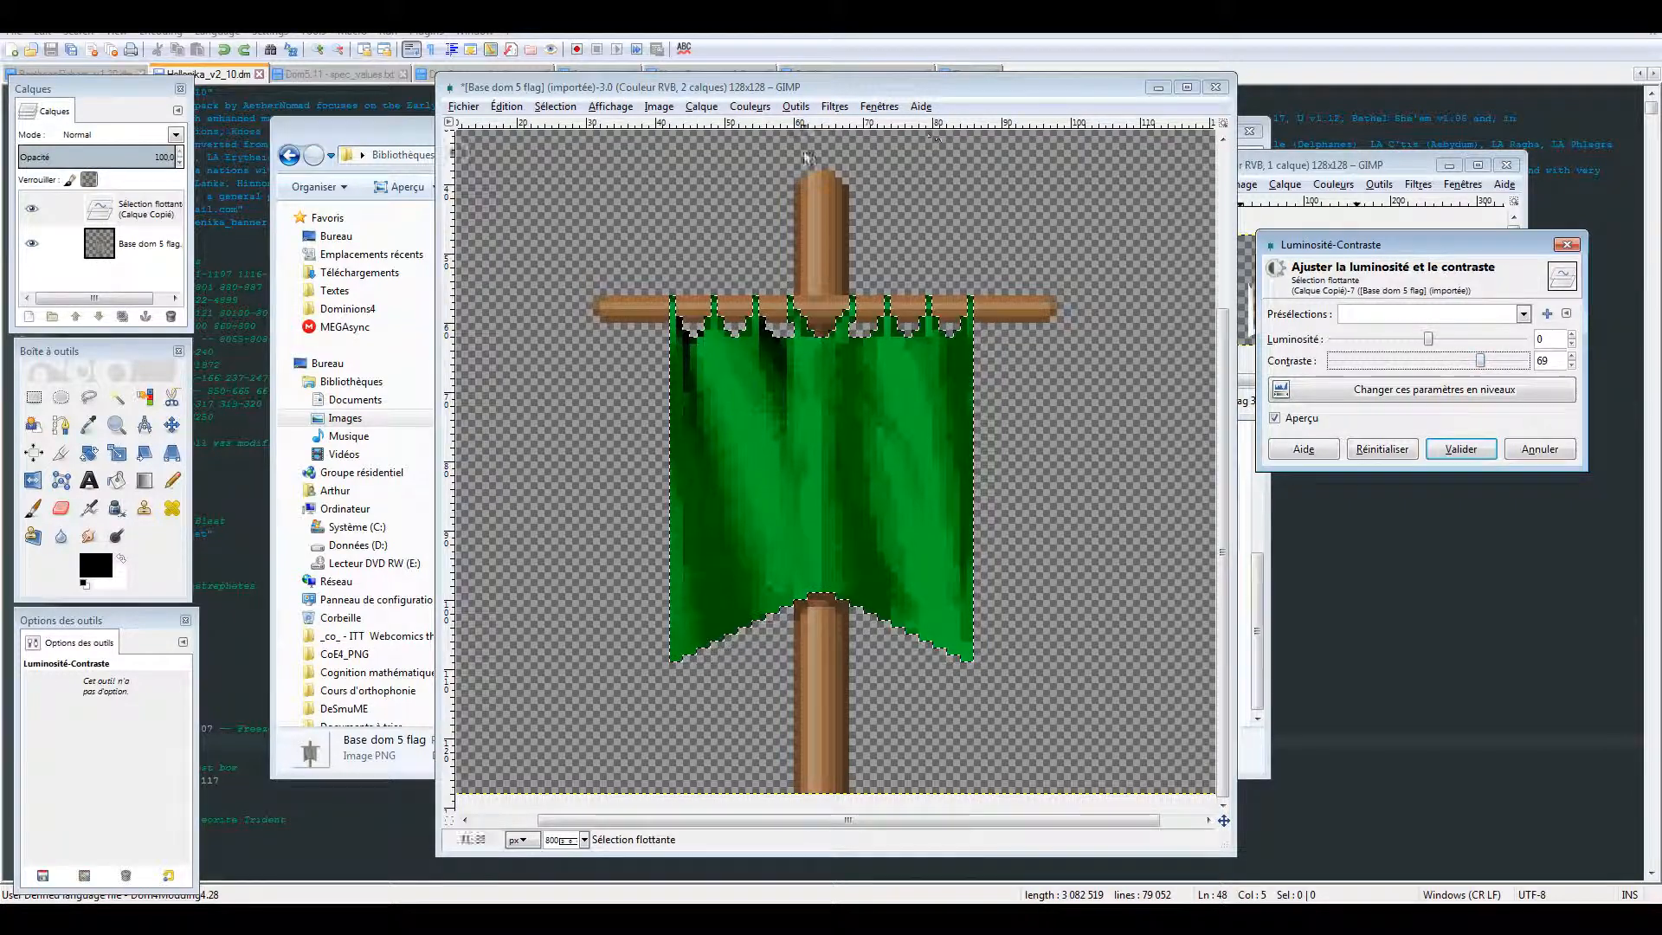
mouse_move(1434, 342)
left_mouse_down()
mouse_move(1479, 342)
mouse_move(1422, 343)
left_mouse_up()
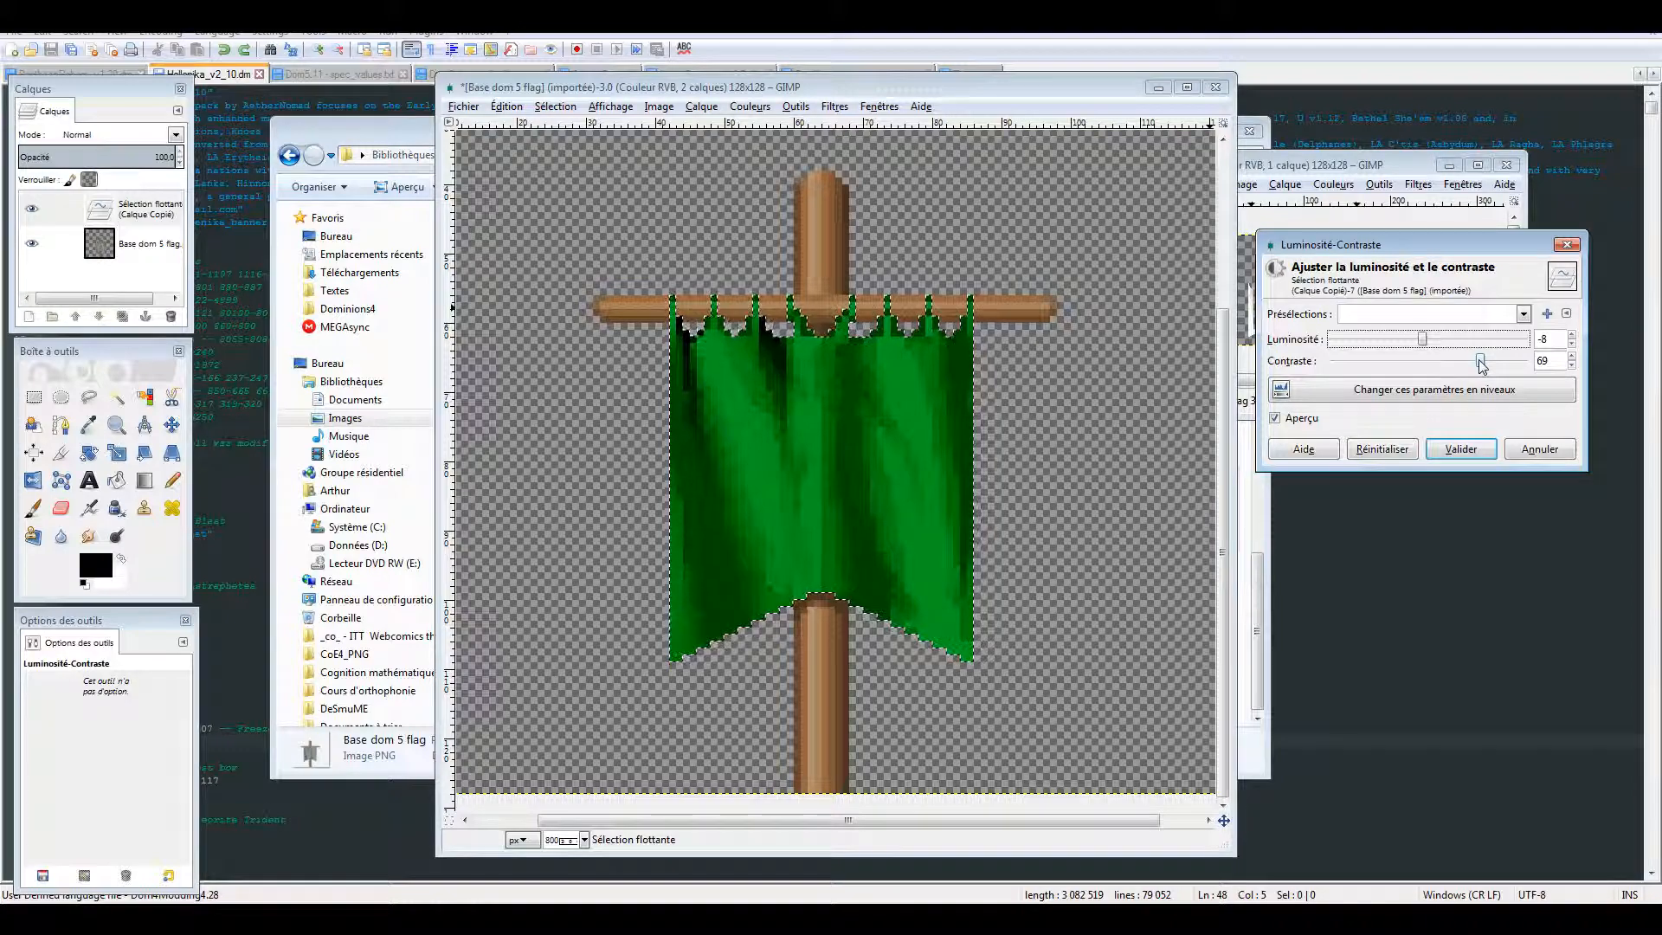
mouse_move(1480, 362)
left_mouse_down()
mouse_move(1437, 343)
mouse_move(1476, 343)
mouse_move(1463, 367)
mouse_move(1448, 340)
mouse_move(1498, 360)
left_mouse_up()
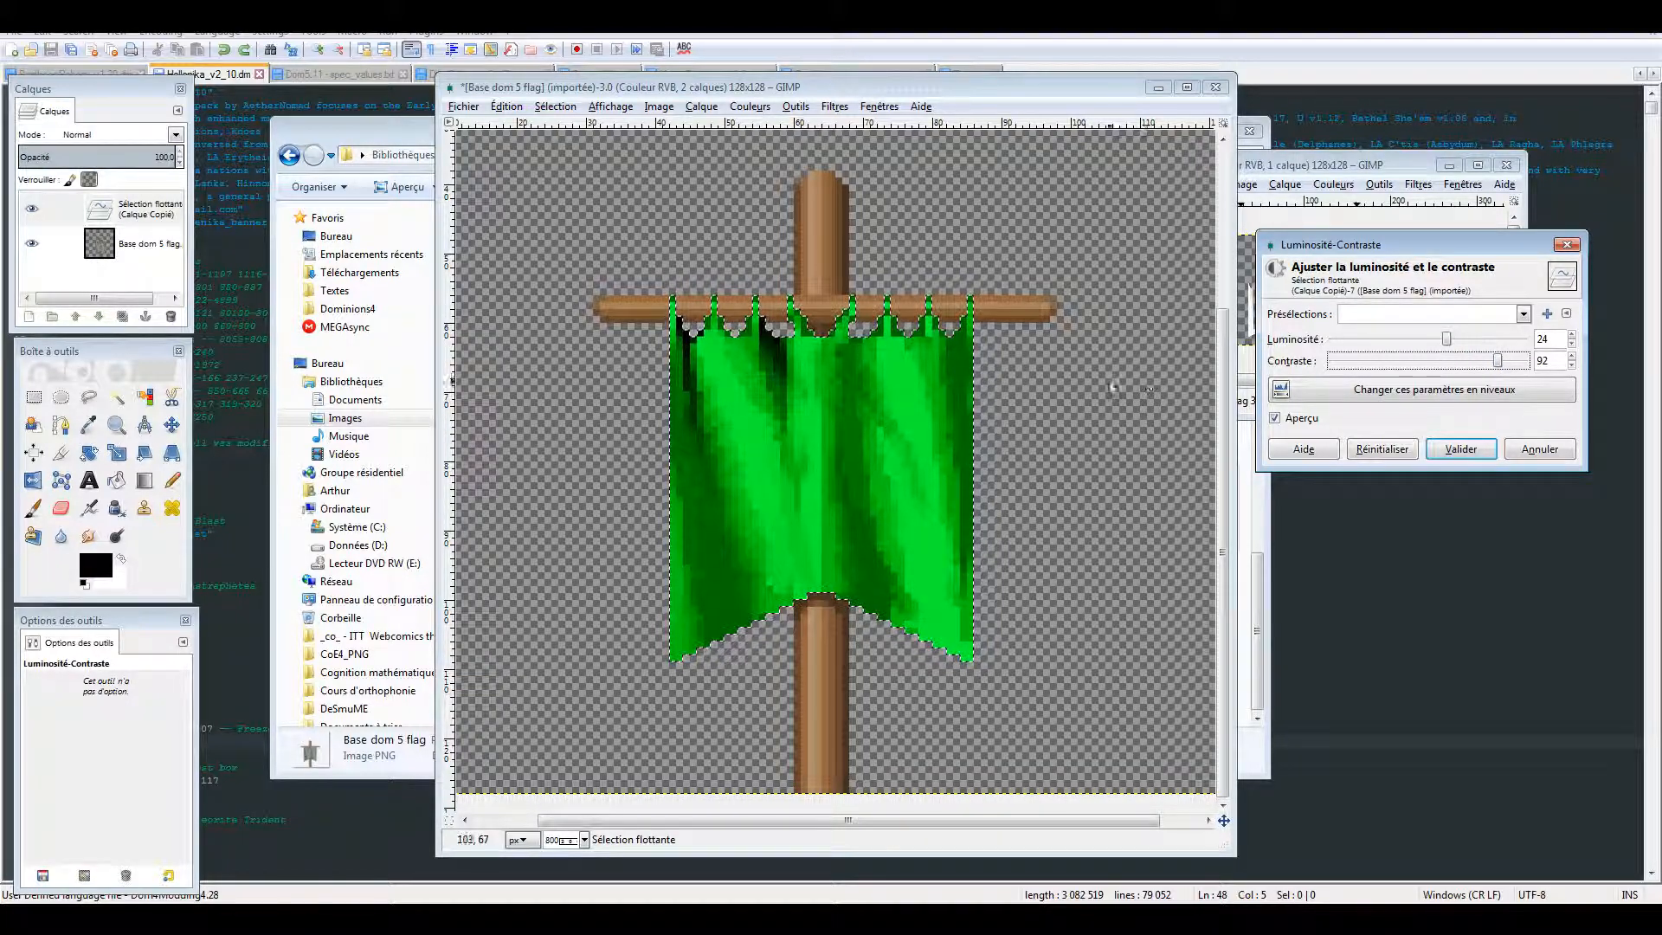
left_click_drag(1498, 361, 1450, 339)
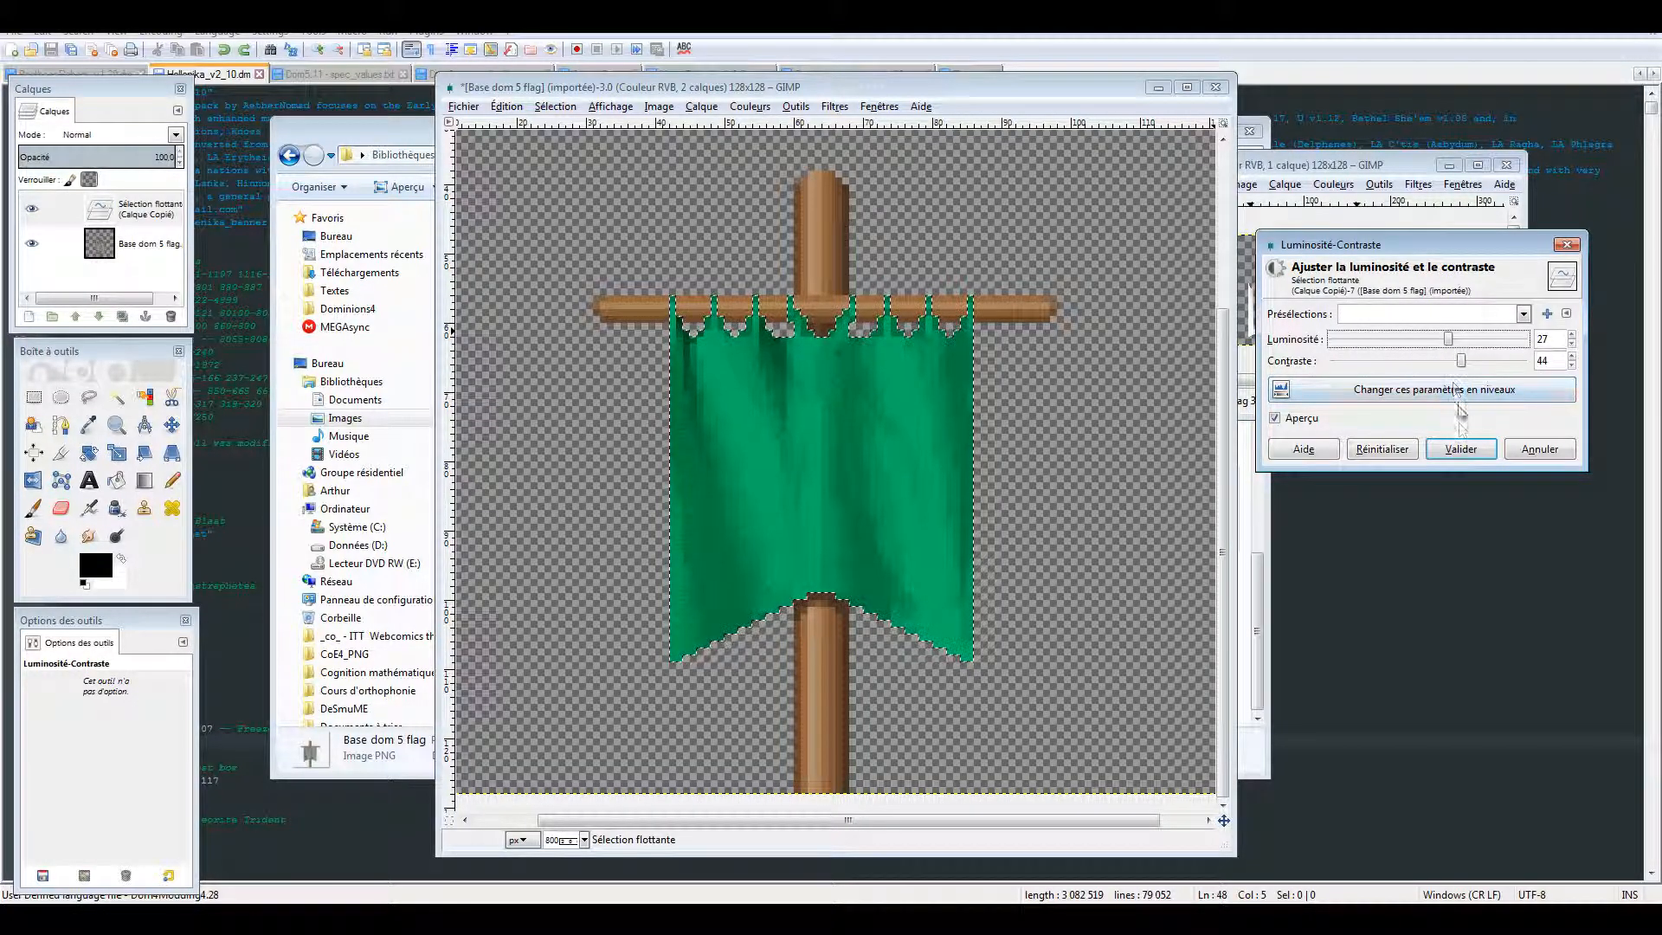
left_click(1461, 449)
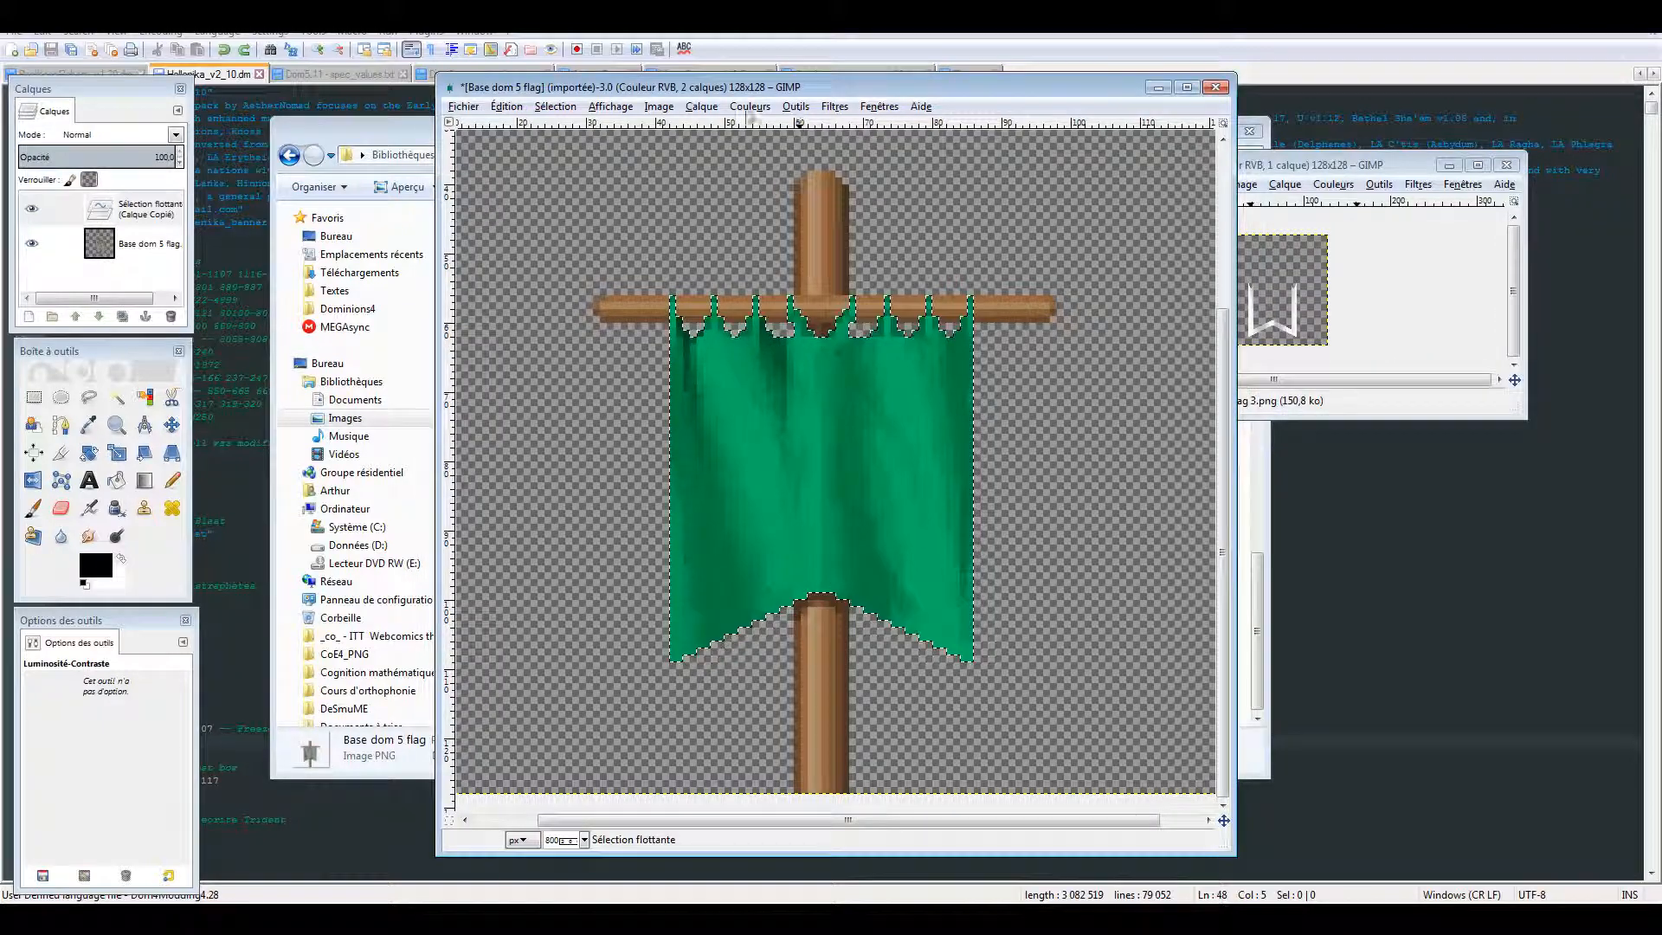
Try saturation, lightness and hue changes on the green cloth, apply Hue-Saturation with hue 2, and anchor the cloth onto the base flag.
left_click(750, 106)
left_click(801, 143)
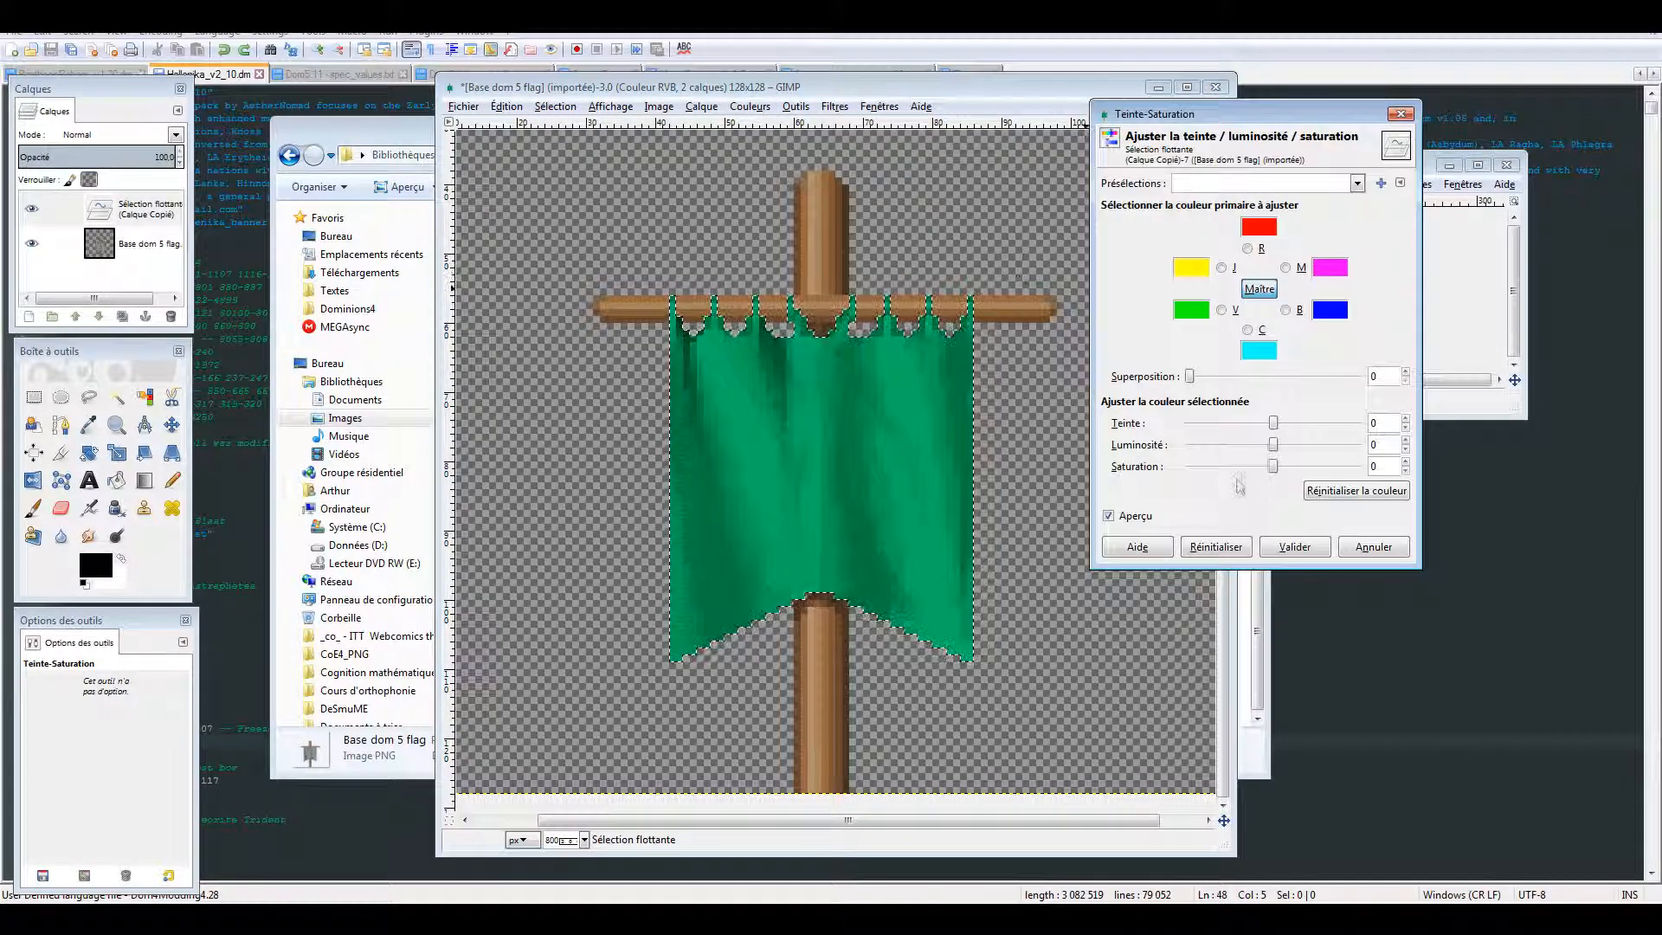
left_click_drag(1274, 466, 1210, 476)
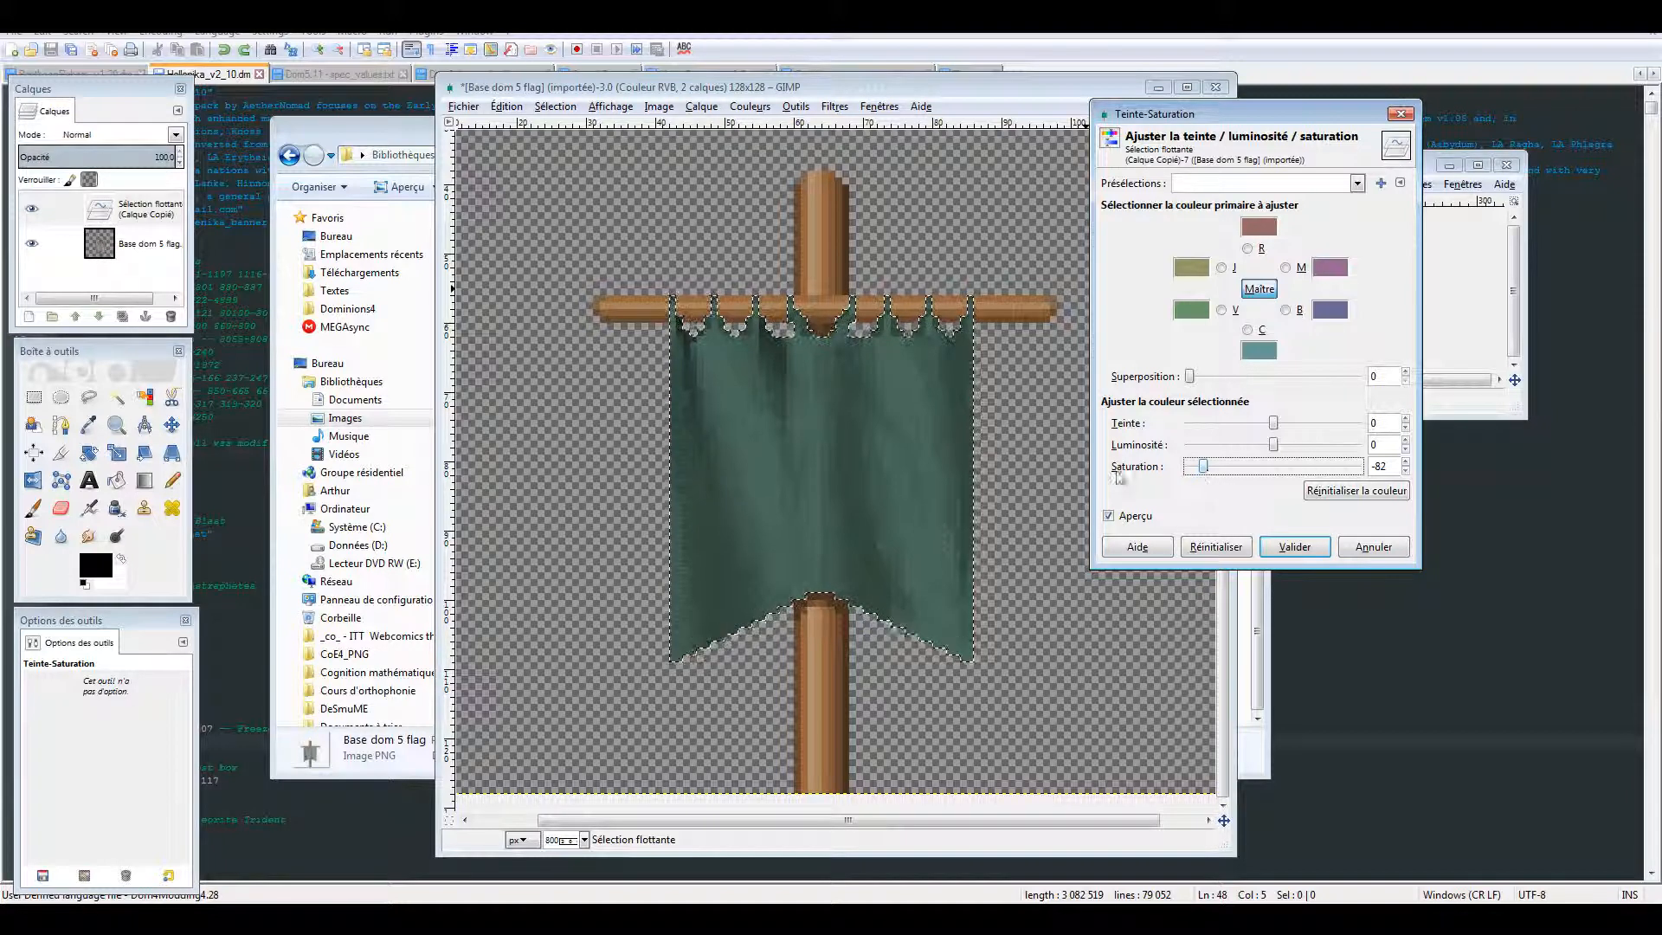
left_click_drag(1210, 476, 1307, 445)
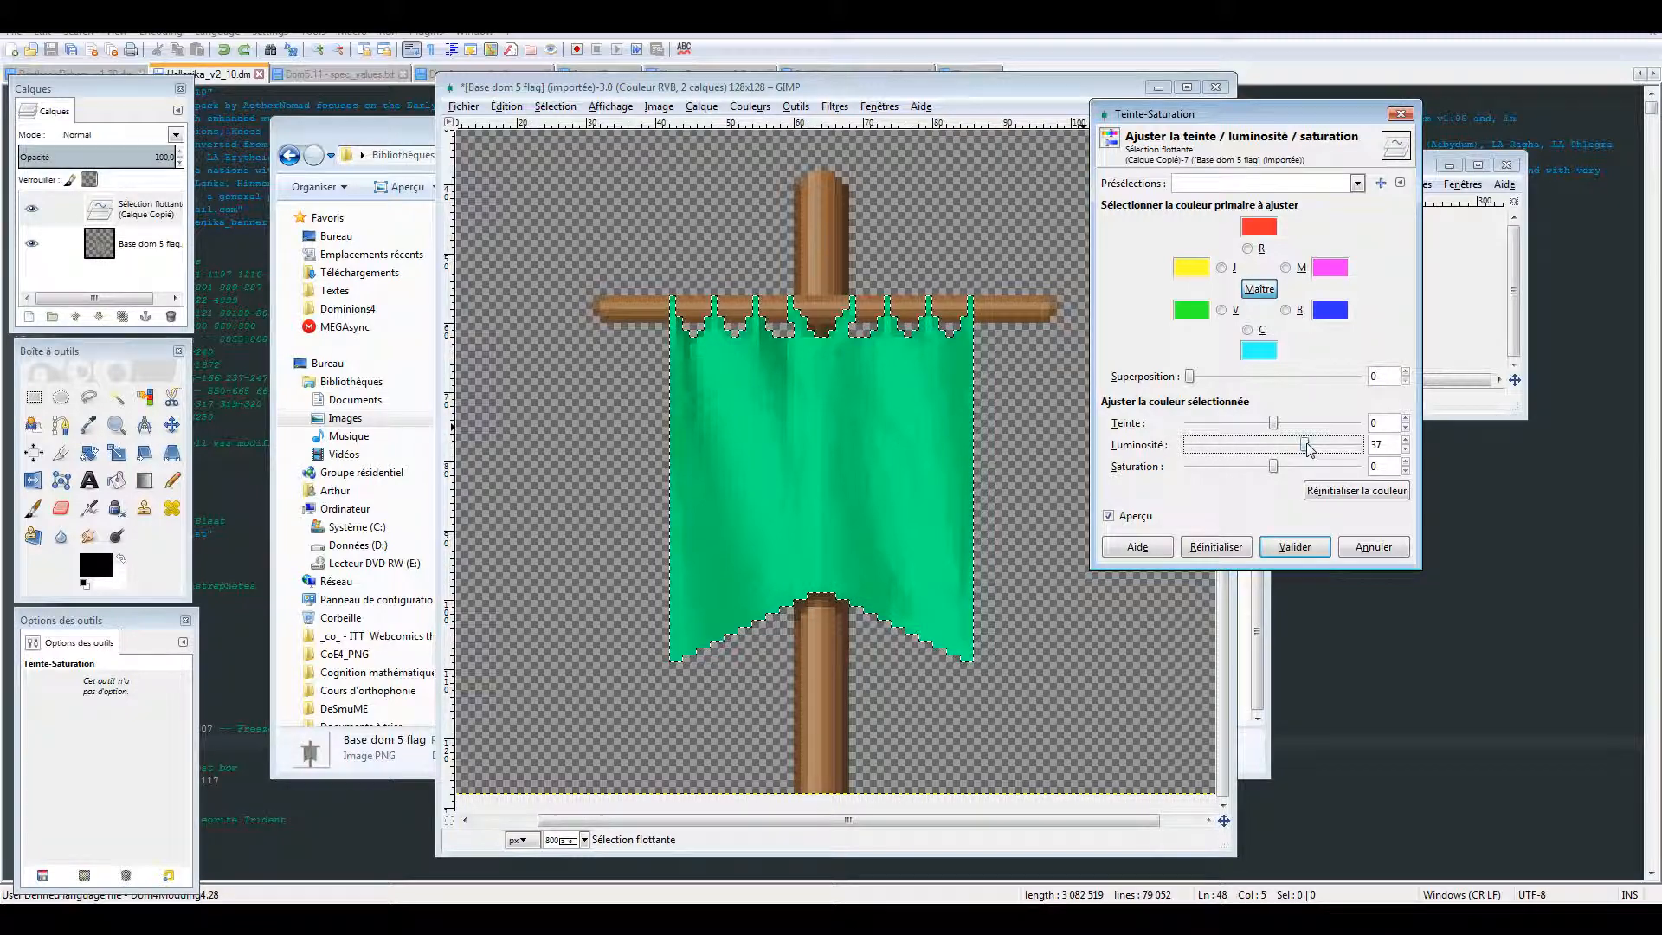
mouse_move(1315, 449)
left_mouse_down()
mouse_move(1186, 450)
mouse_move(1278, 459)
mouse_move(1288, 423)
mouse_move(1322, 437)
left_mouse_up()
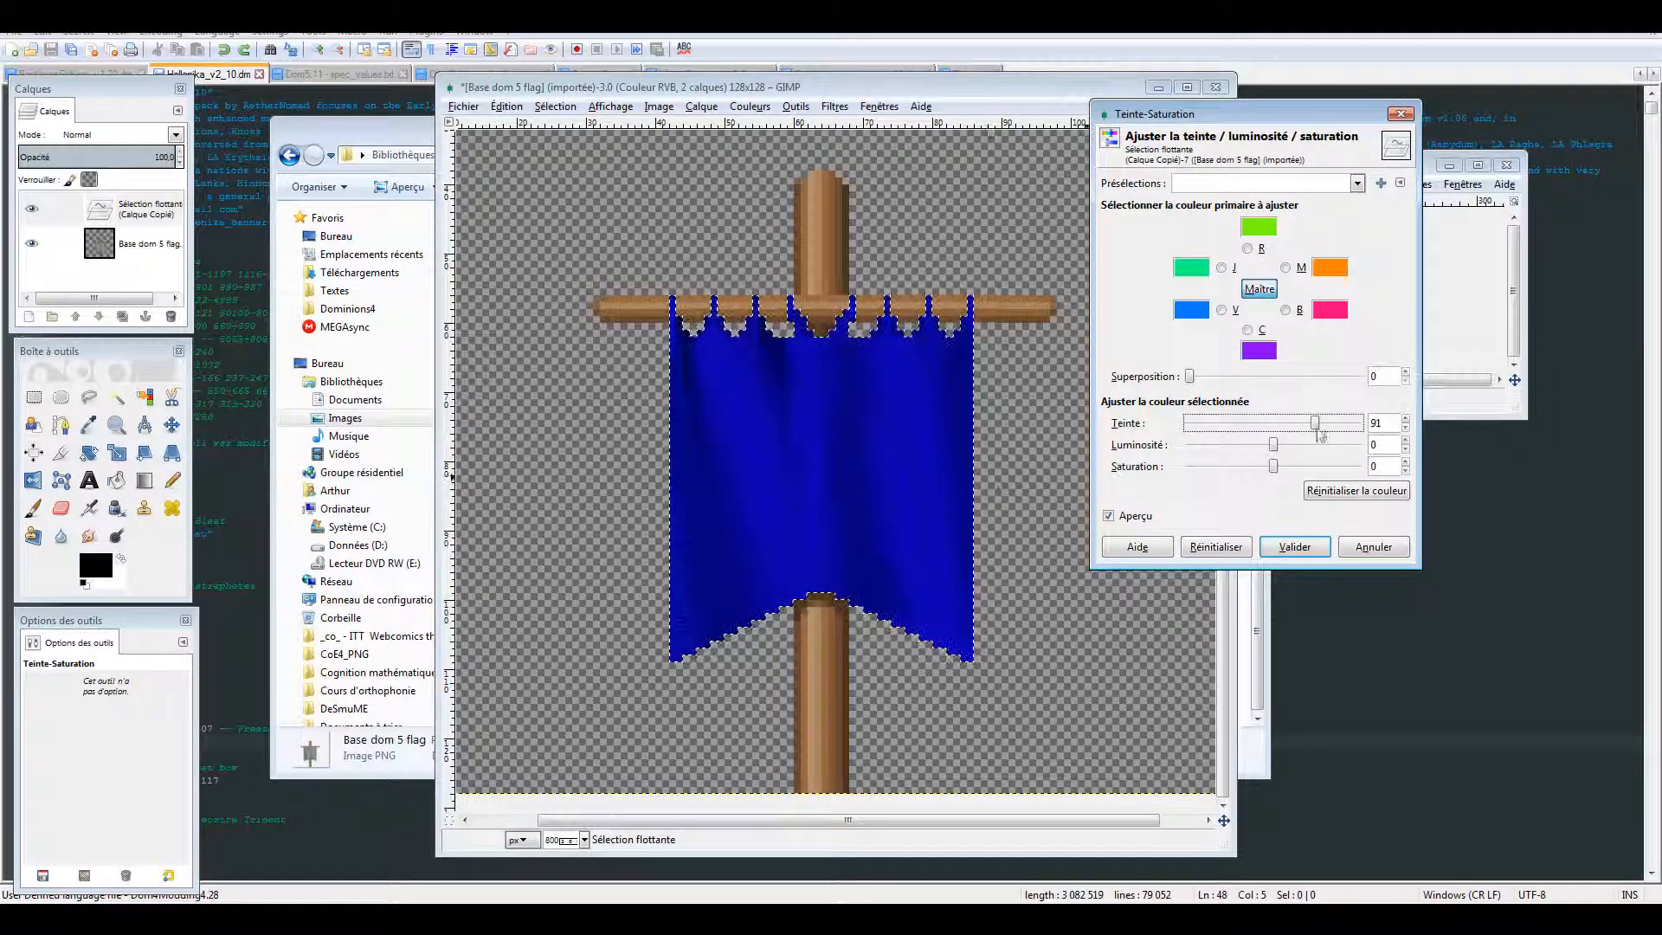
left_click_drag(1315, 422, 1281, 432)
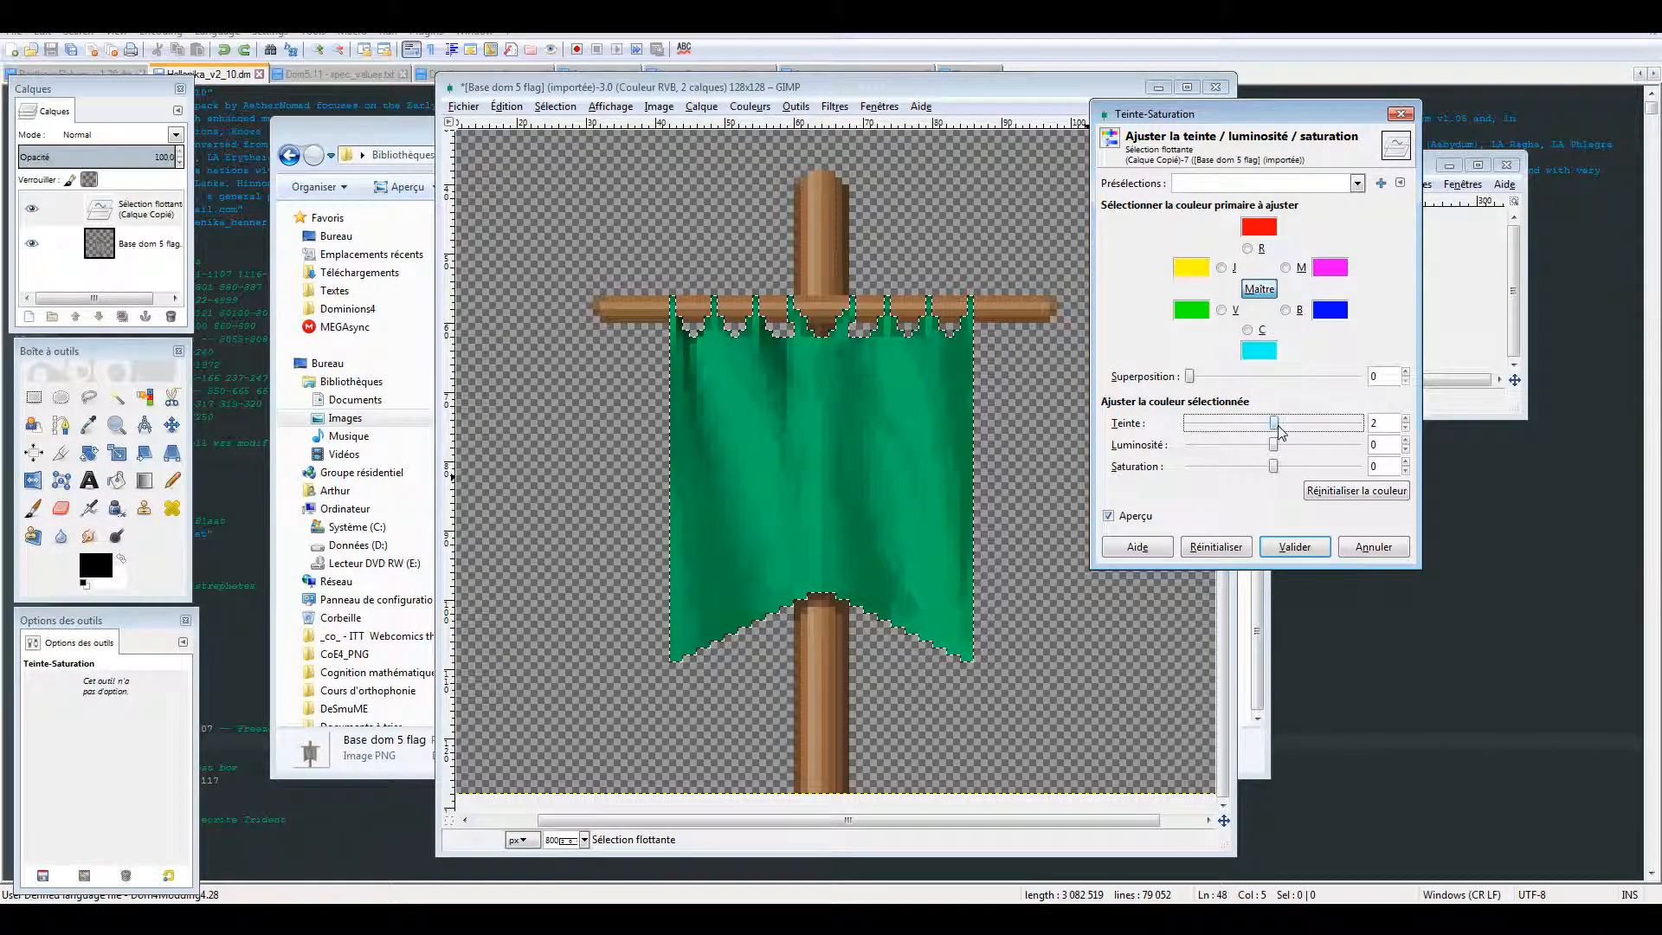
left_click(1295, 547)
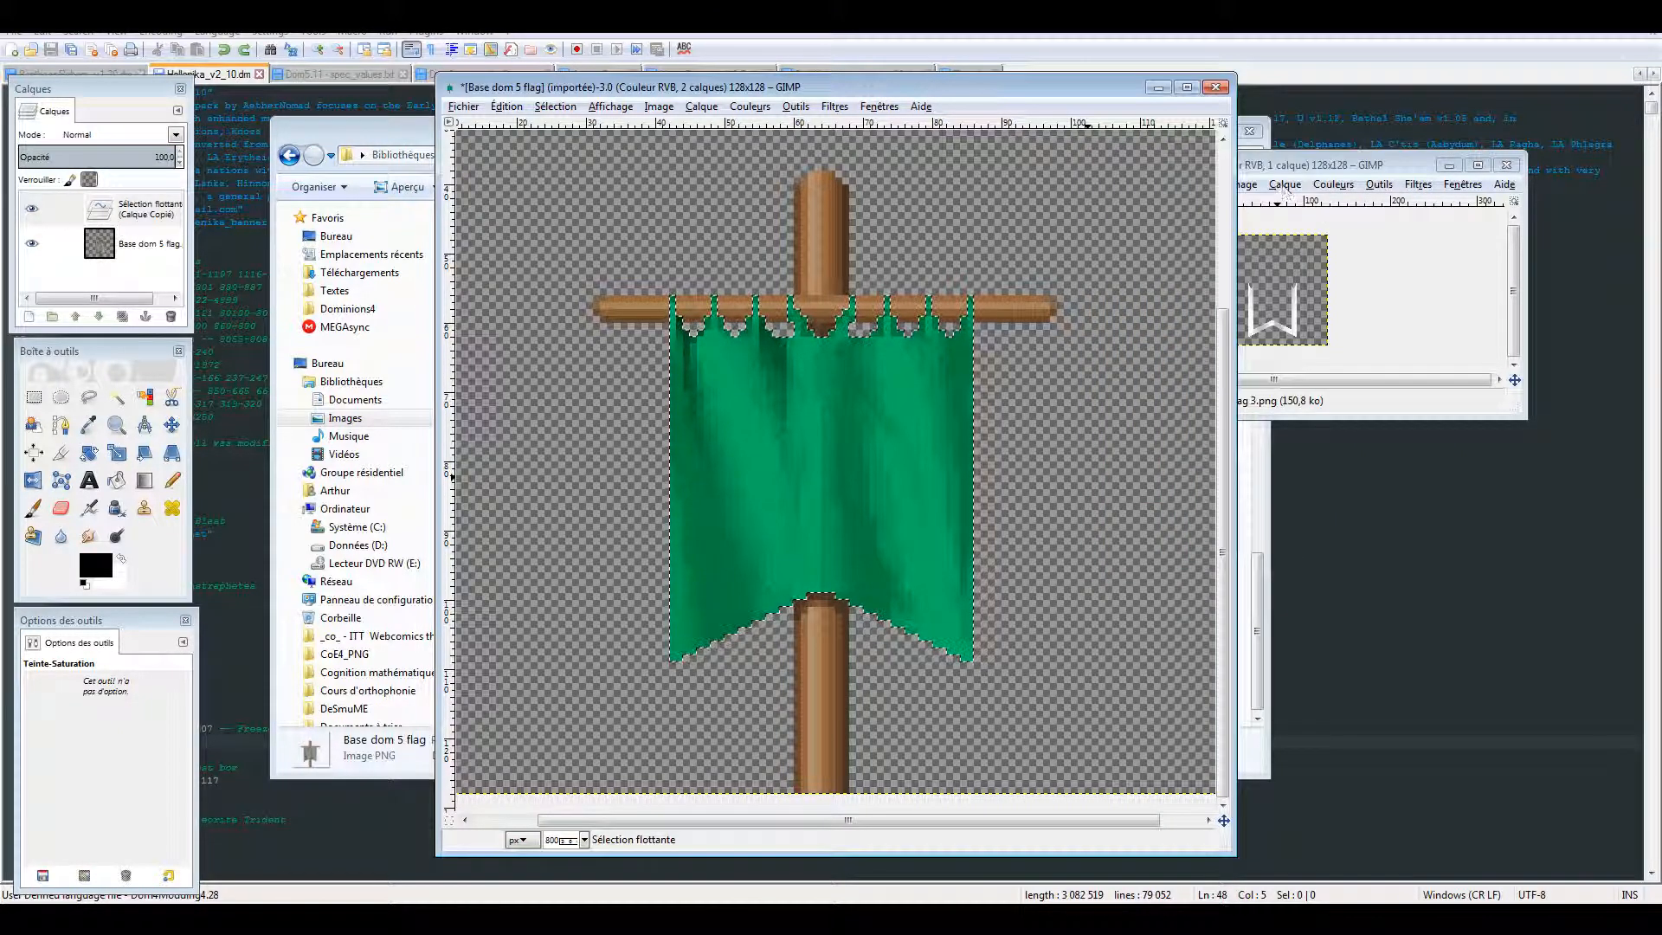
left_click(116, 397)
left_click(648, 209)
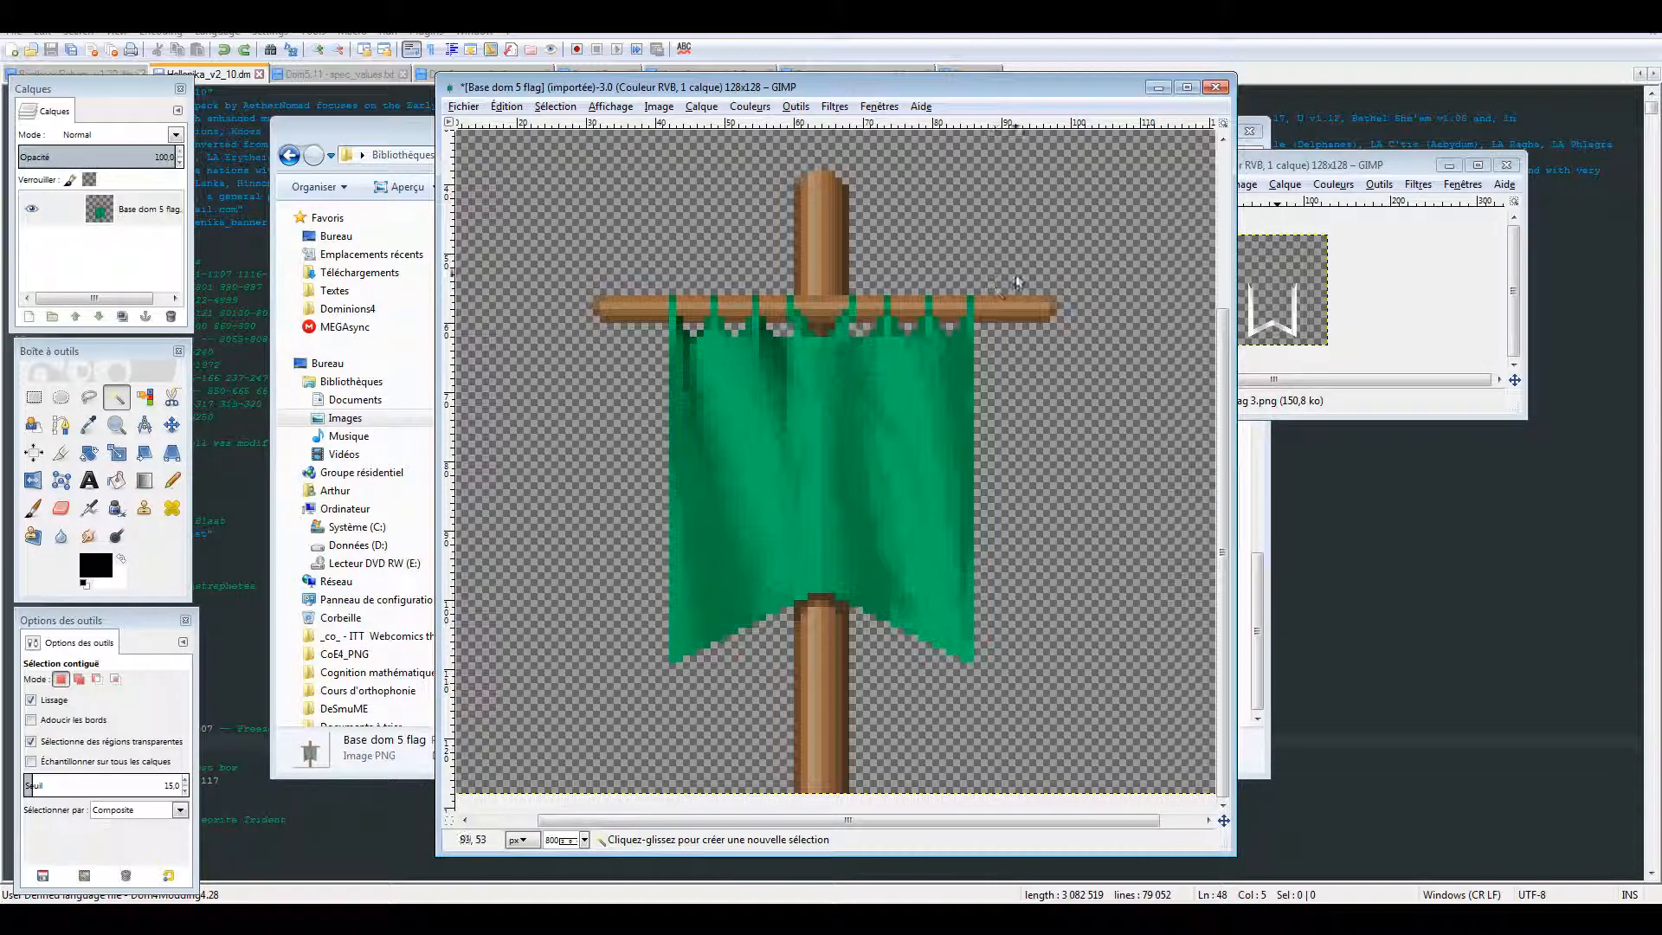
Copy the entire white trim image from Base dom 5 flag 3.
left_click(1295, 171)
left_click_drag(1295, 172, 1358, 172)
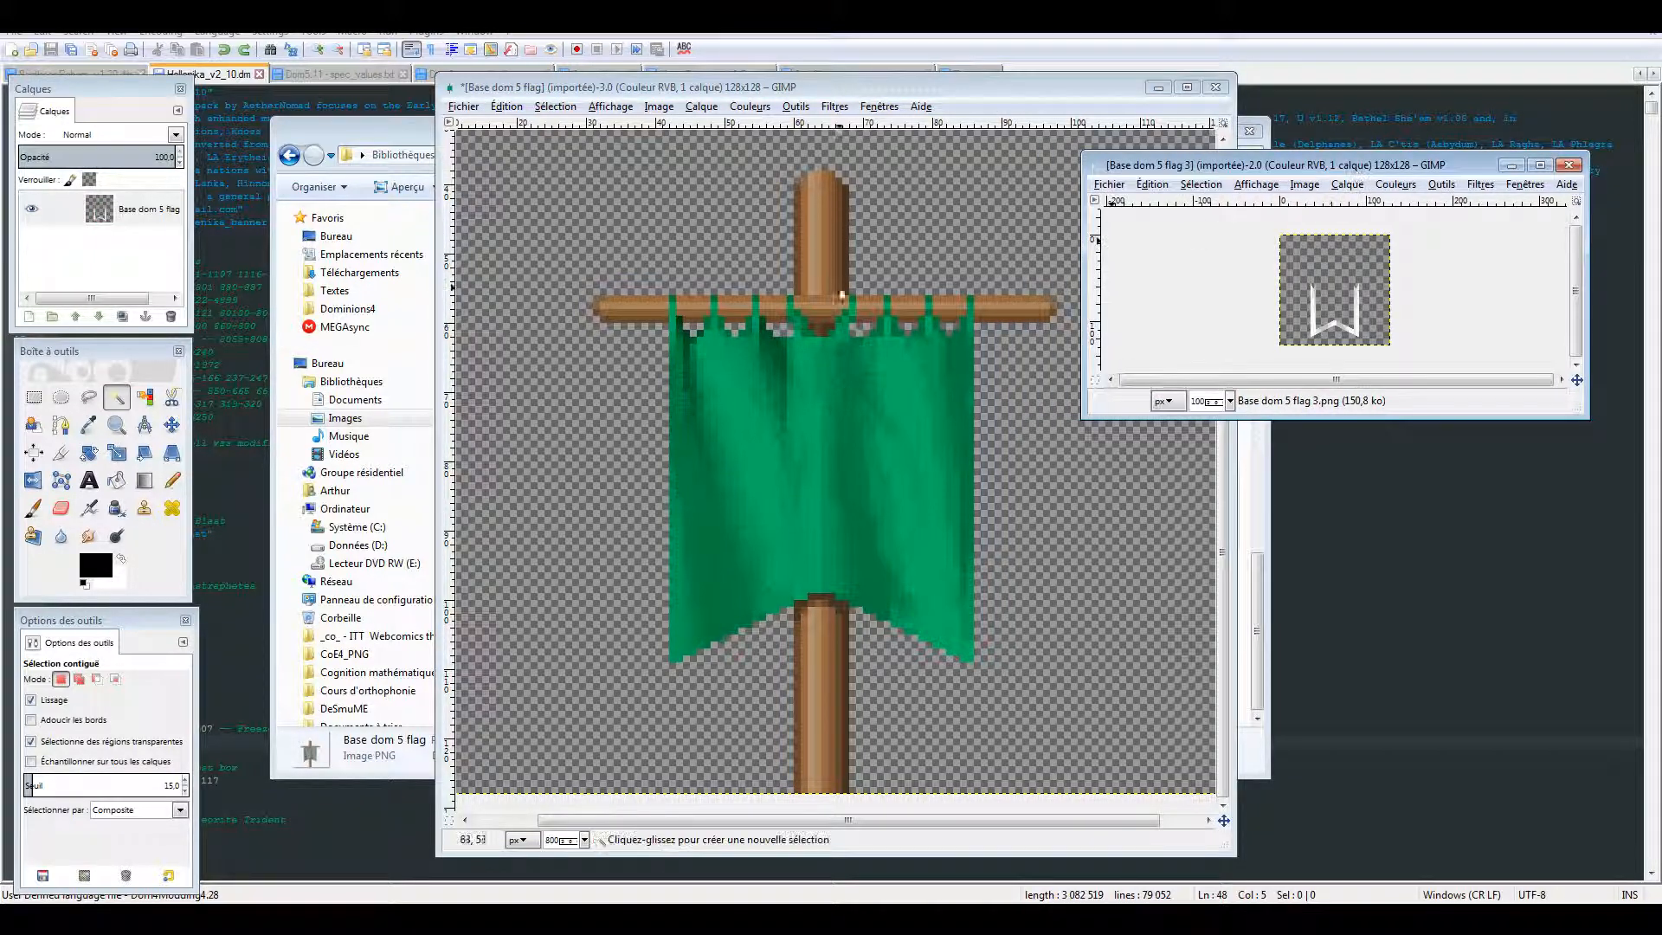
left_click_drag(1584, 418, 1615, 752)
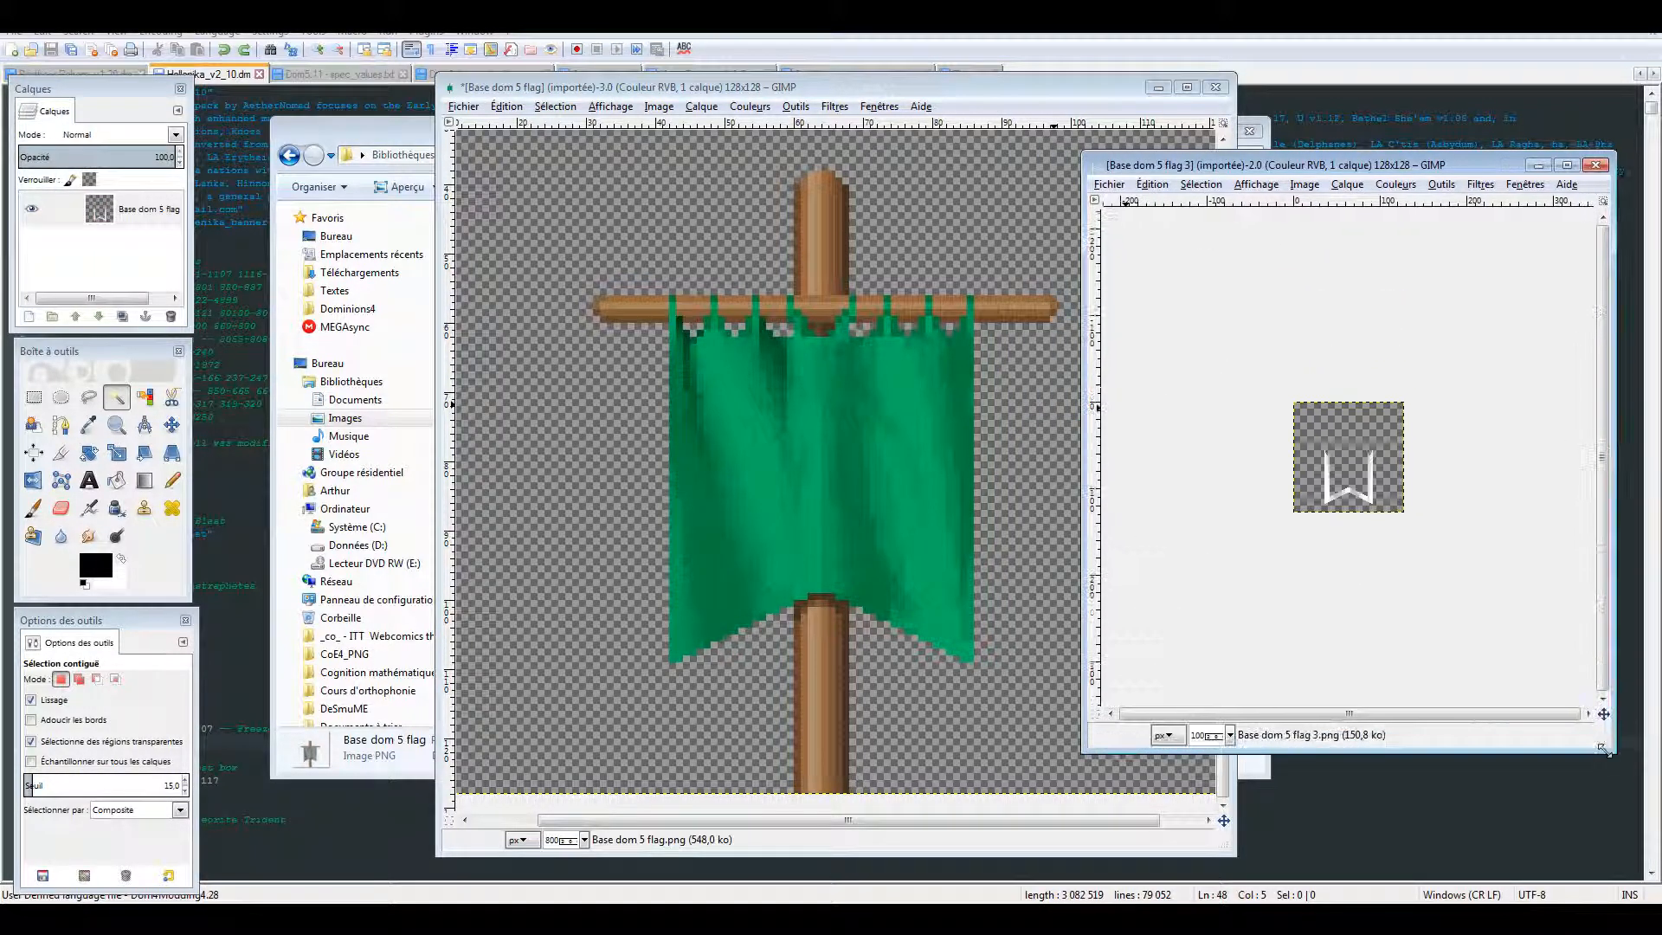
left_click(1297, 185)
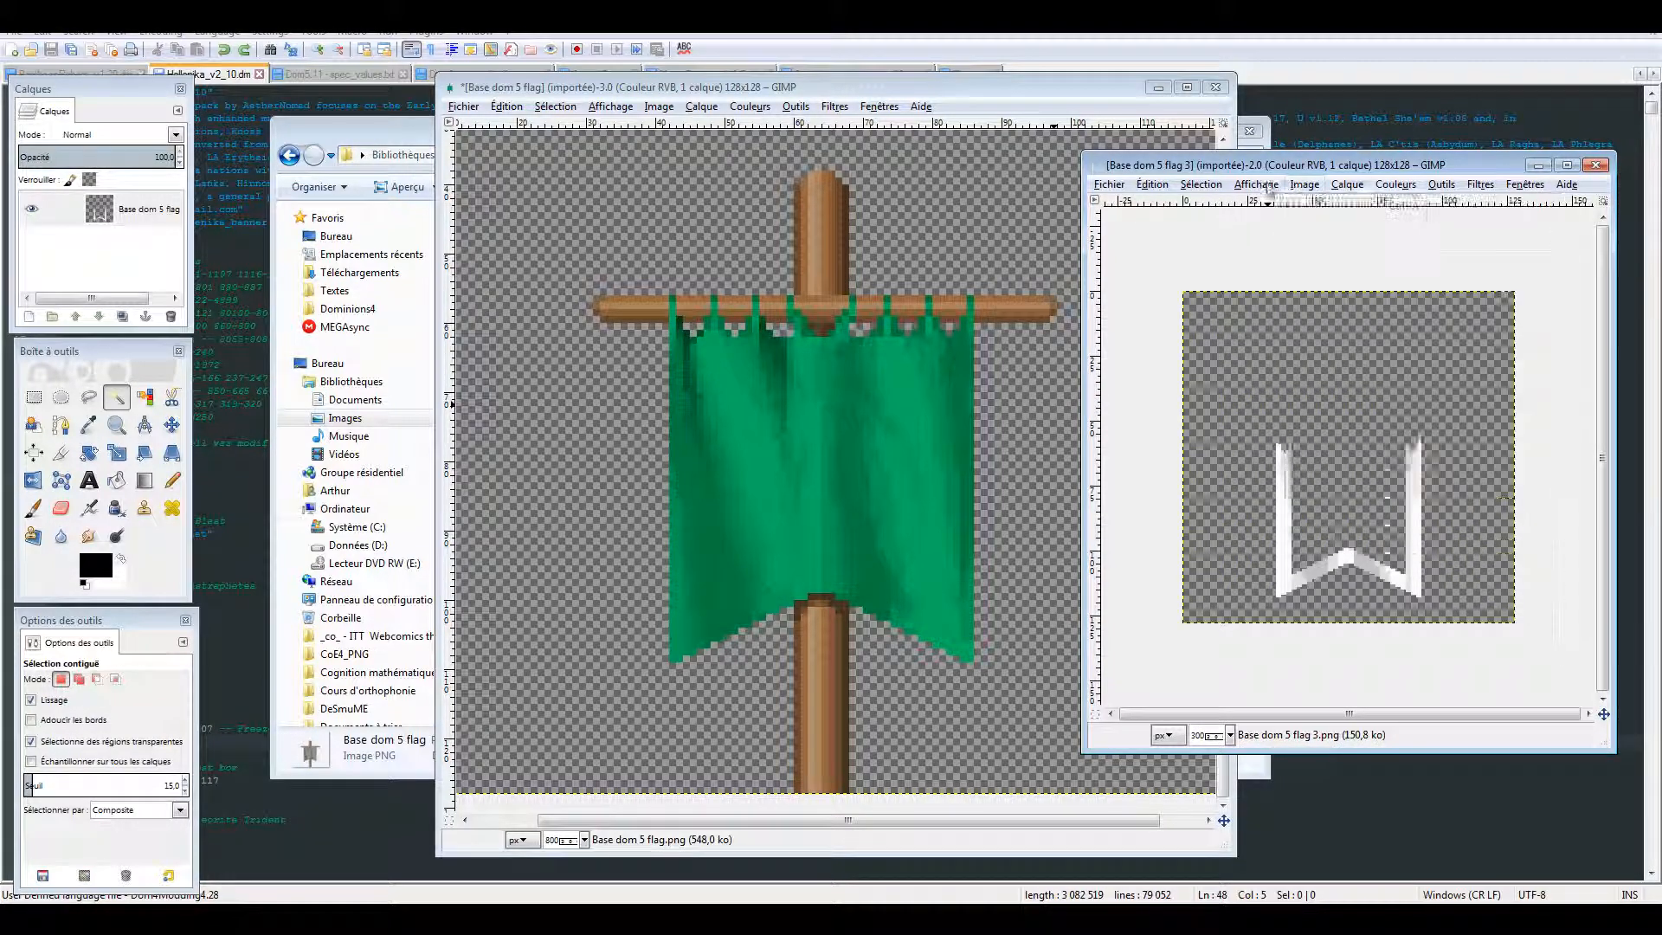
left_click(1216, 205)
key("ctrl+c")
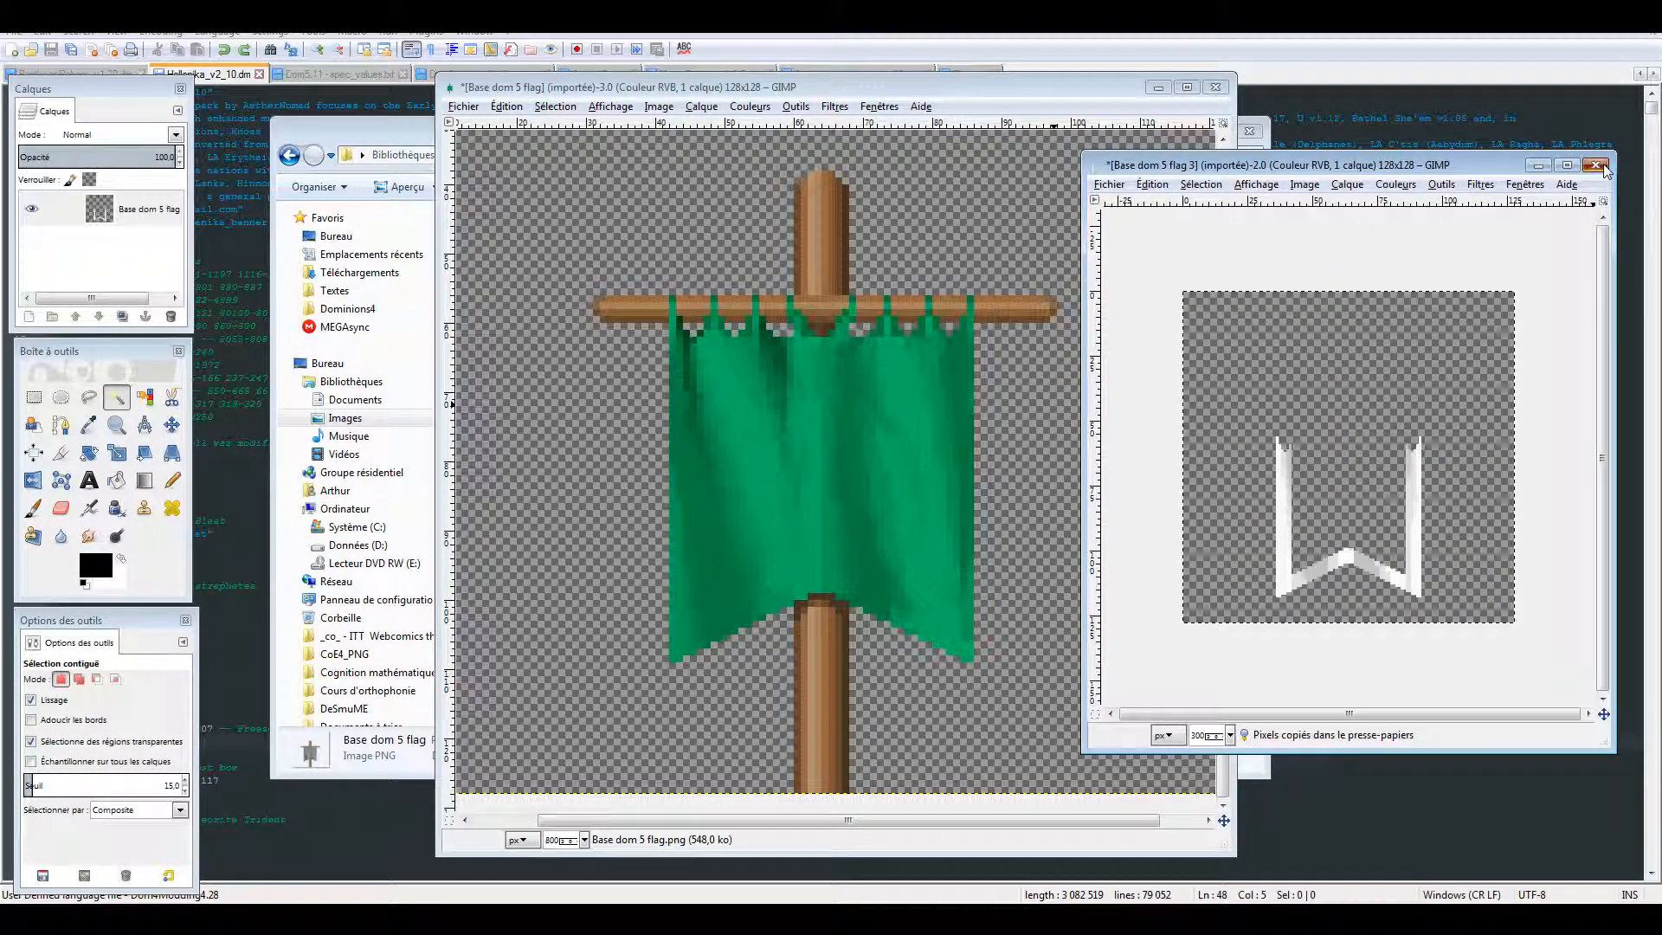
Close the trim image and paste the copied white trim onto the green flag.
left_click(1595, 165)
left_click(1353, 557)
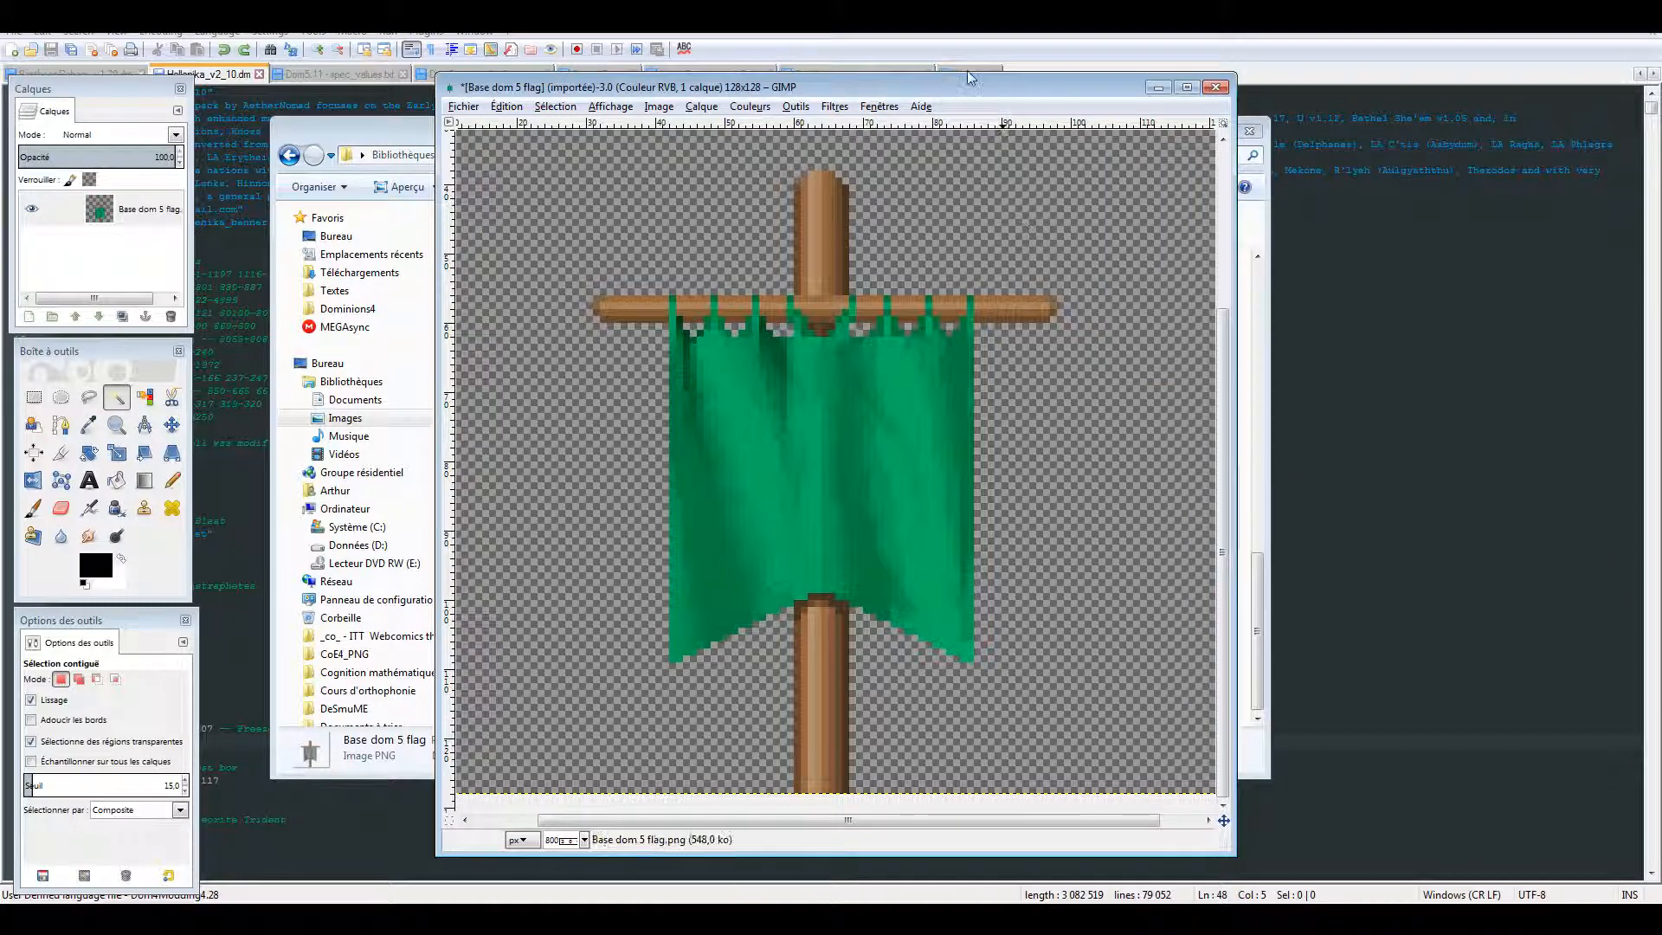
key("ctrl+v")
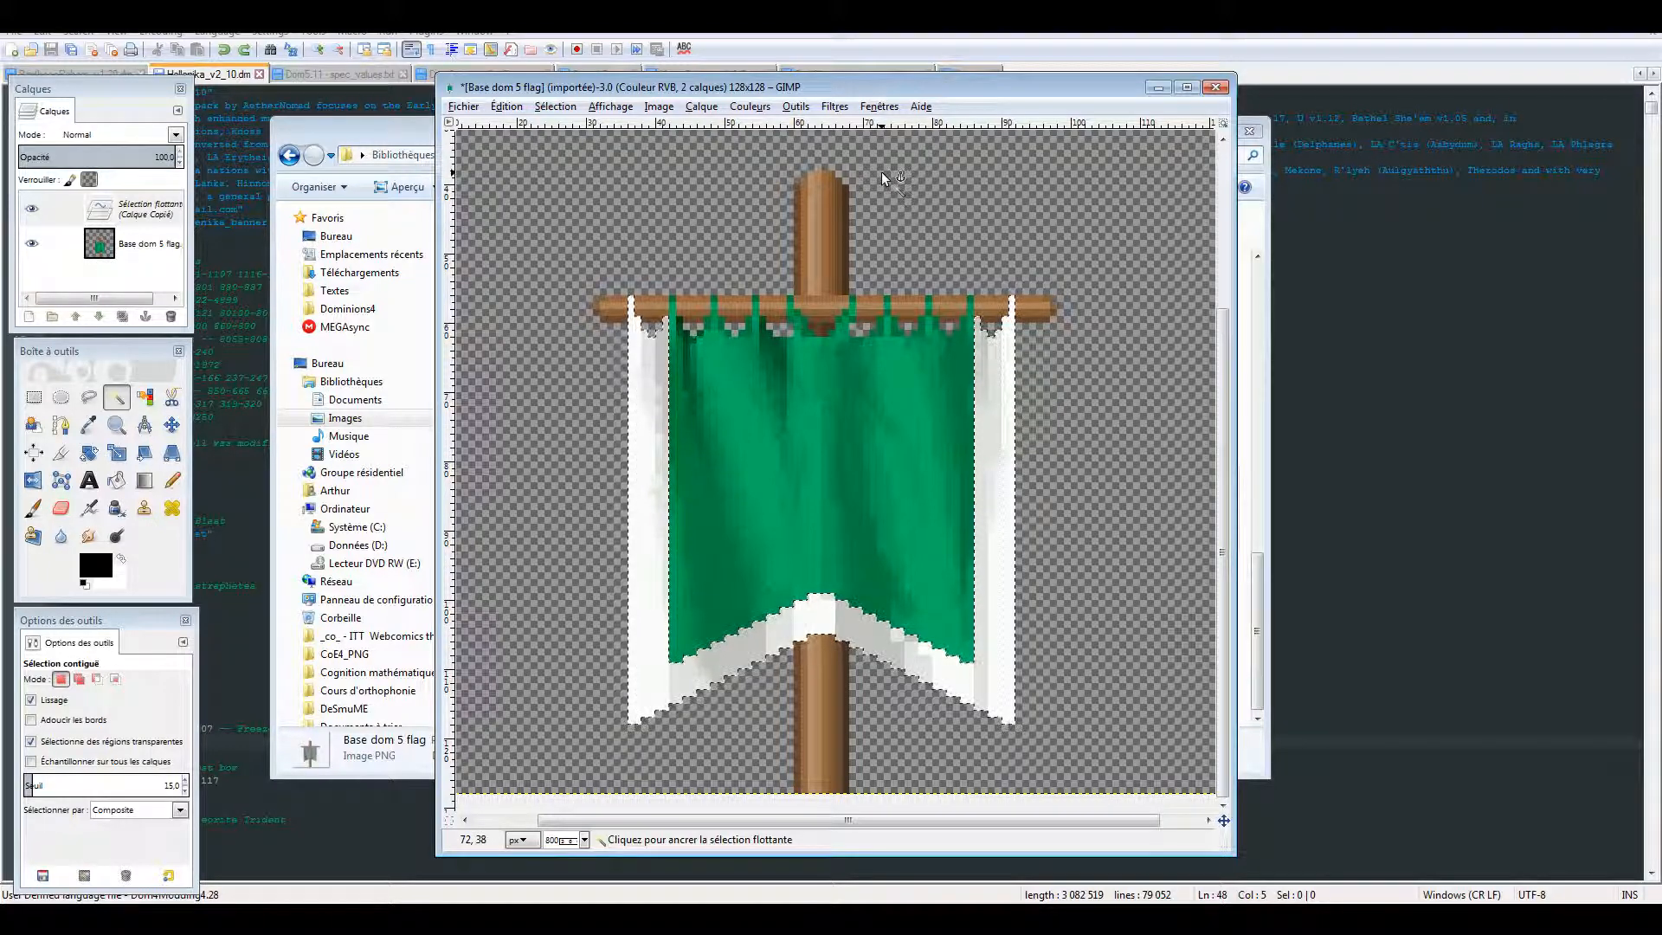
Colorize the pasted trim a dark blue-grey, with lightness -62 and a low saturation.
left_click(749, 107)
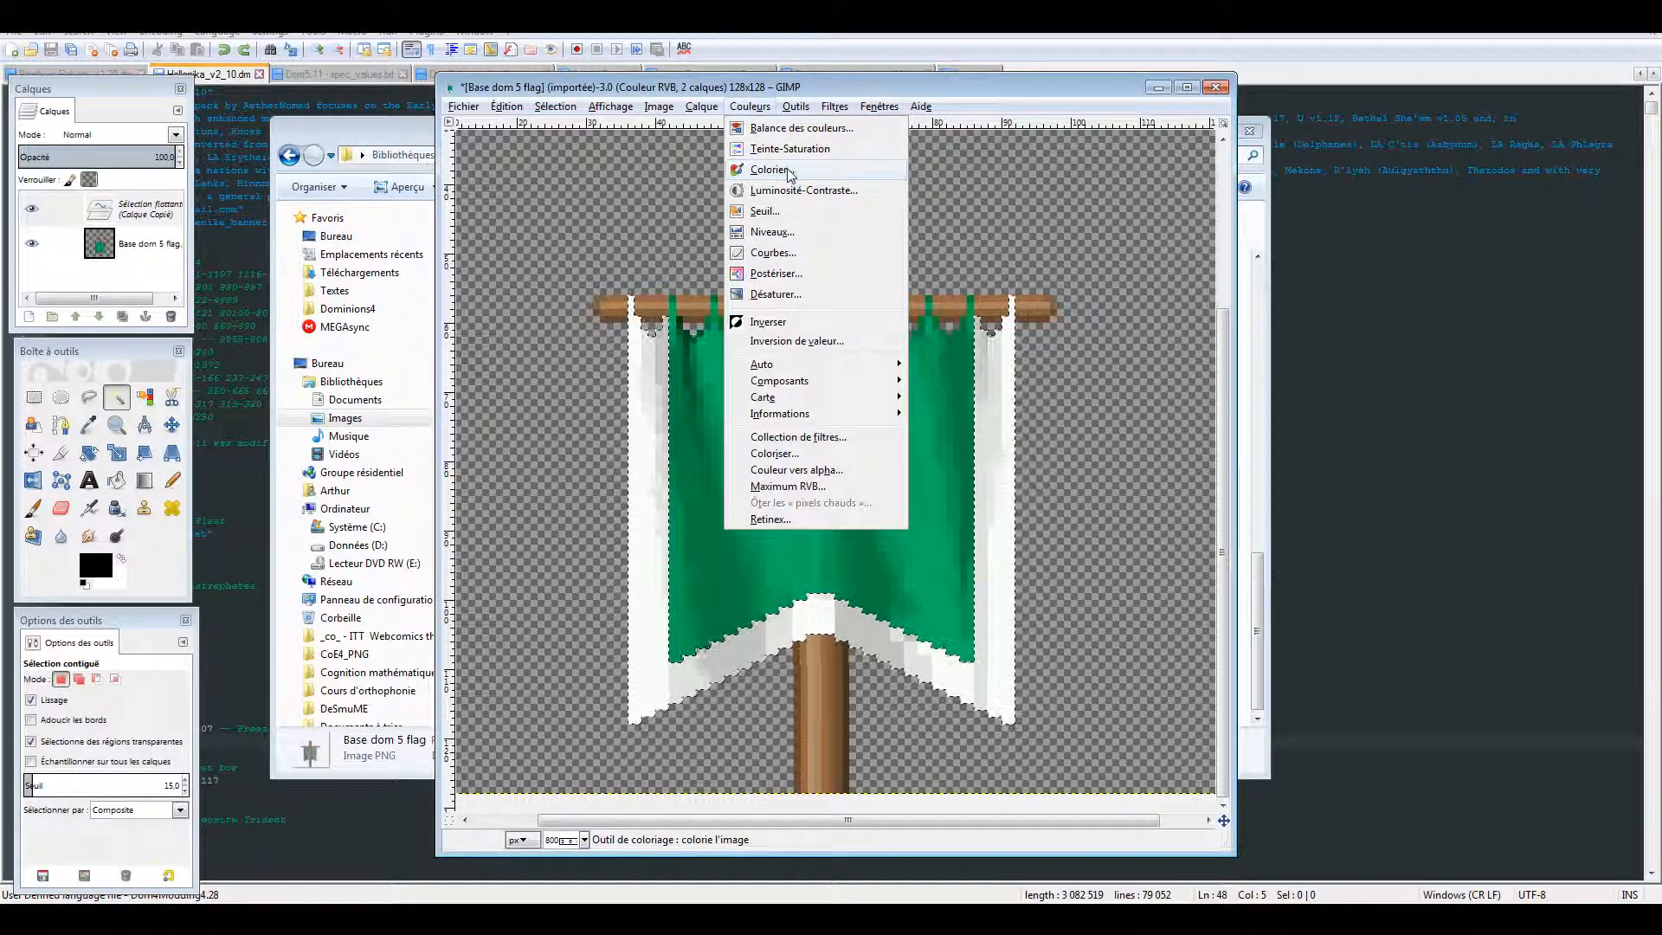
left_click(794, 171)
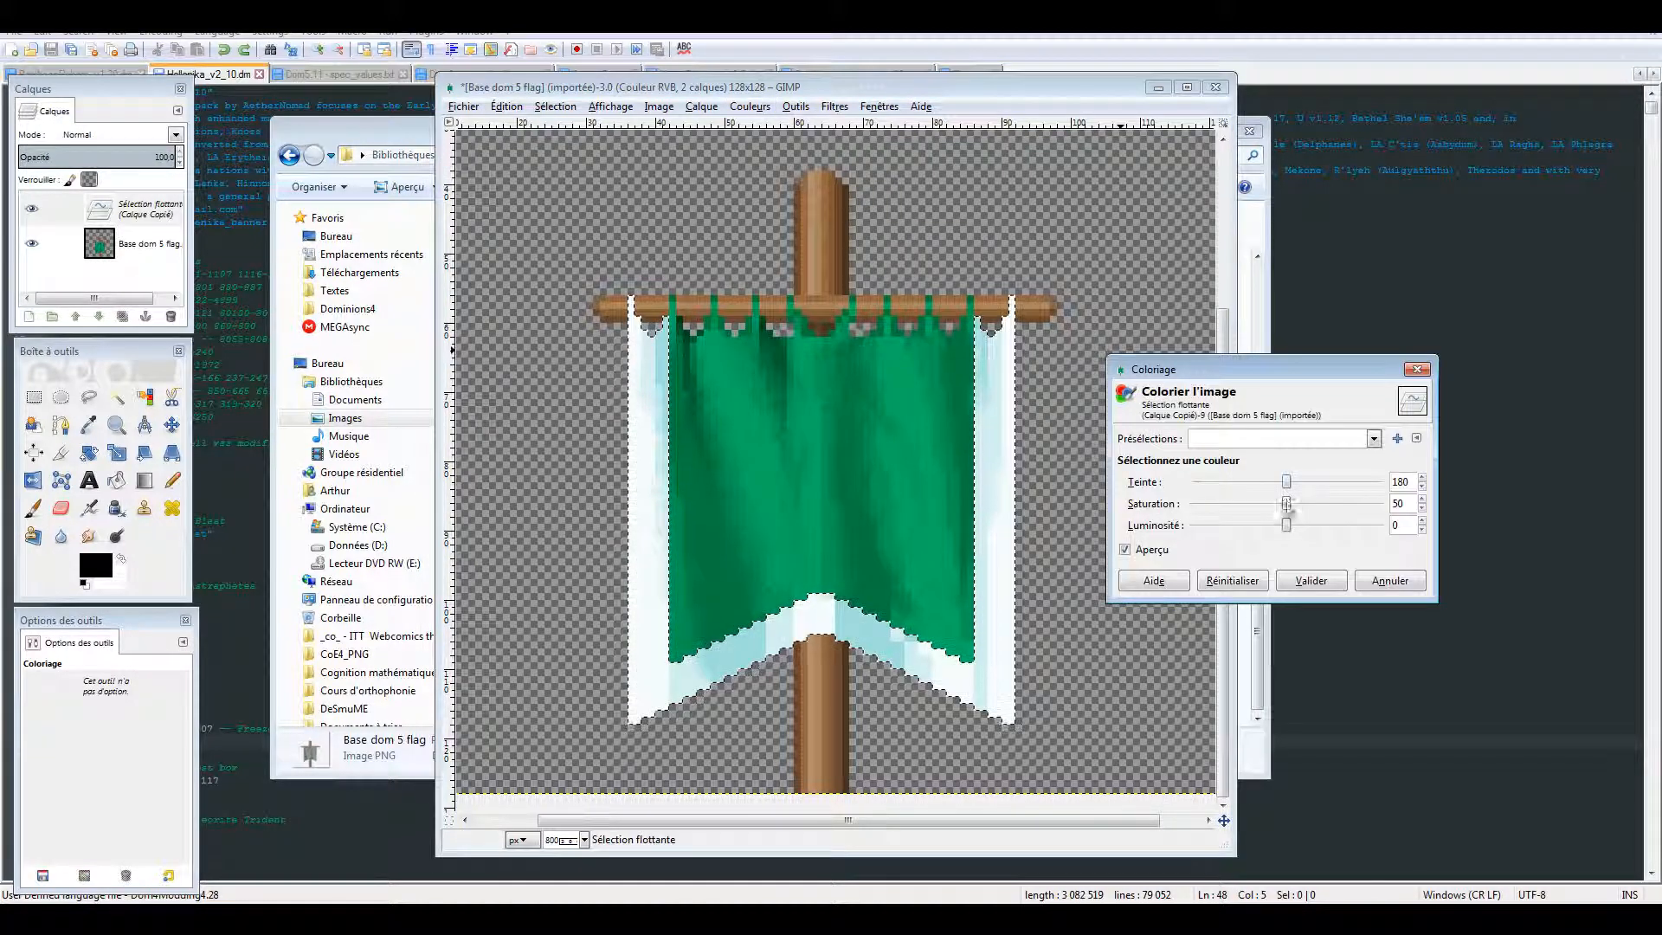
left_click_drag(1290, 526, 1231, 520)
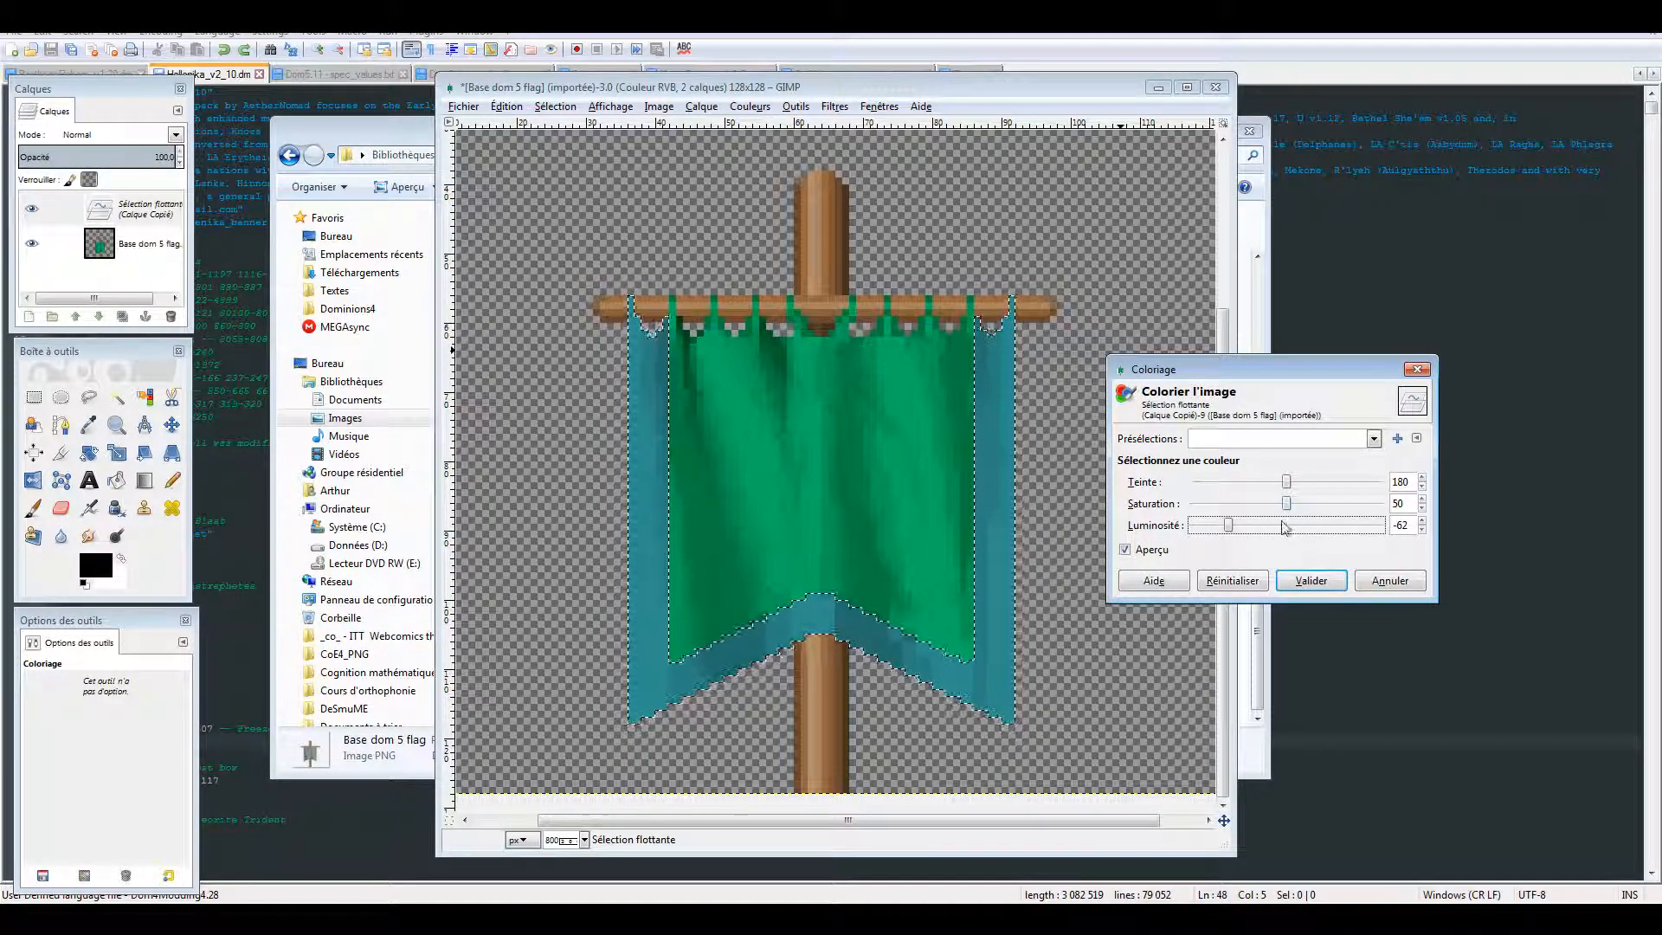
mouse_move(1287, 509)
left_mouse_down()
mouse_move(1304, 509)
mouse_move(1283, 513)
left_mouse_up()
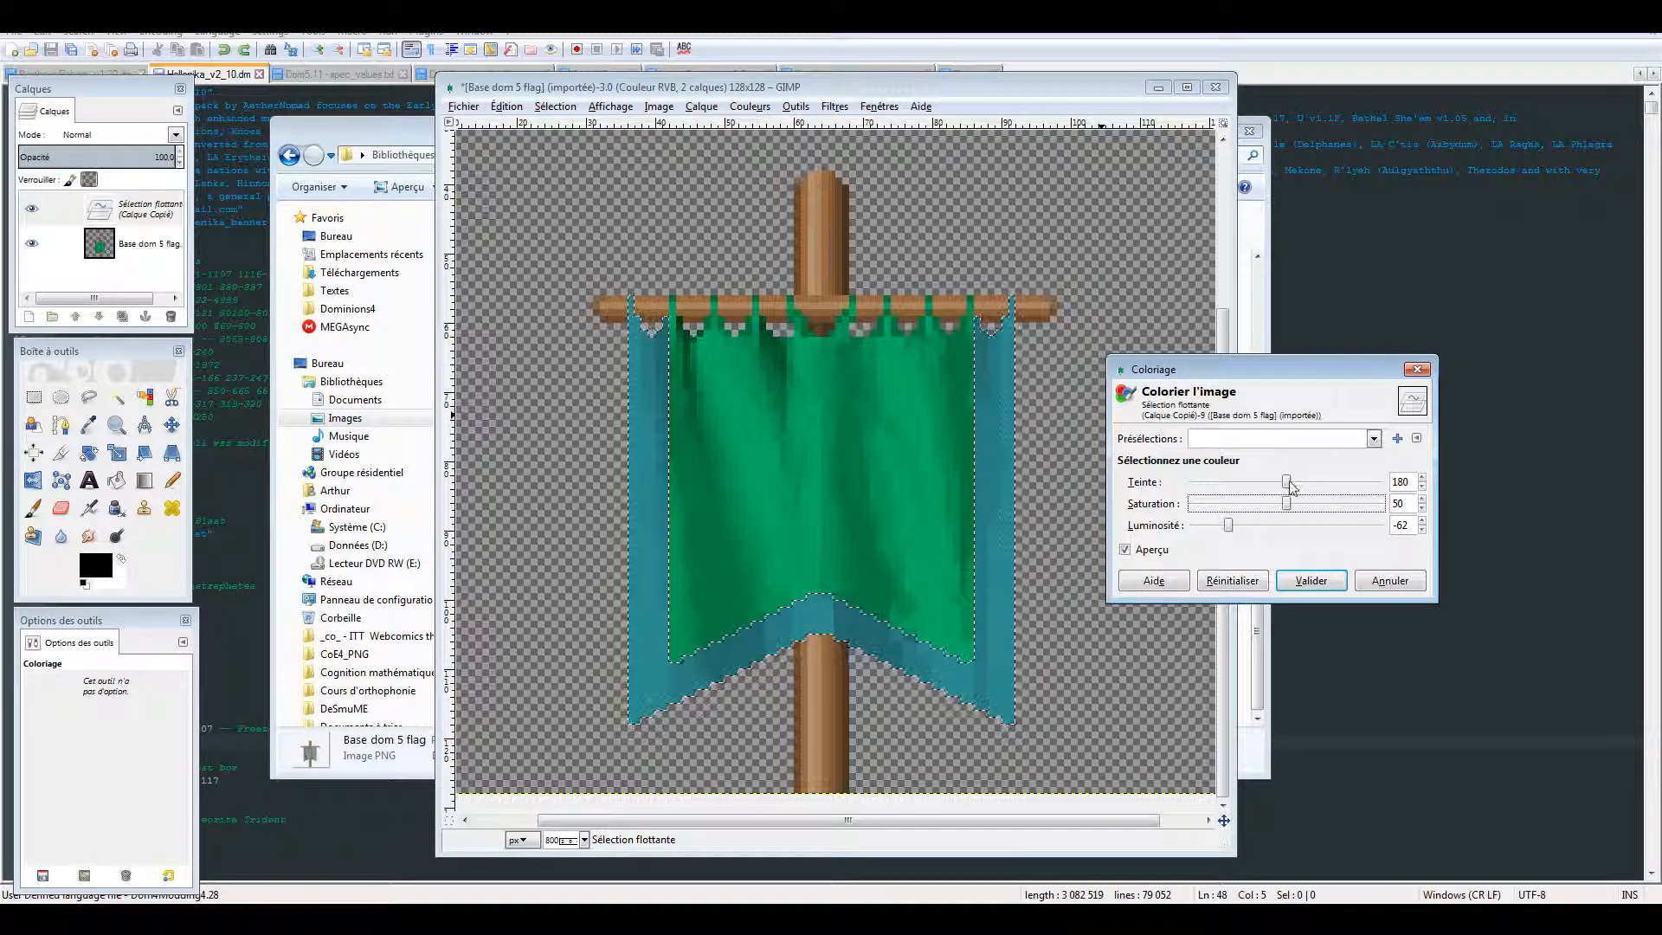
left_click_drag(1290, 488, 1214, 484)
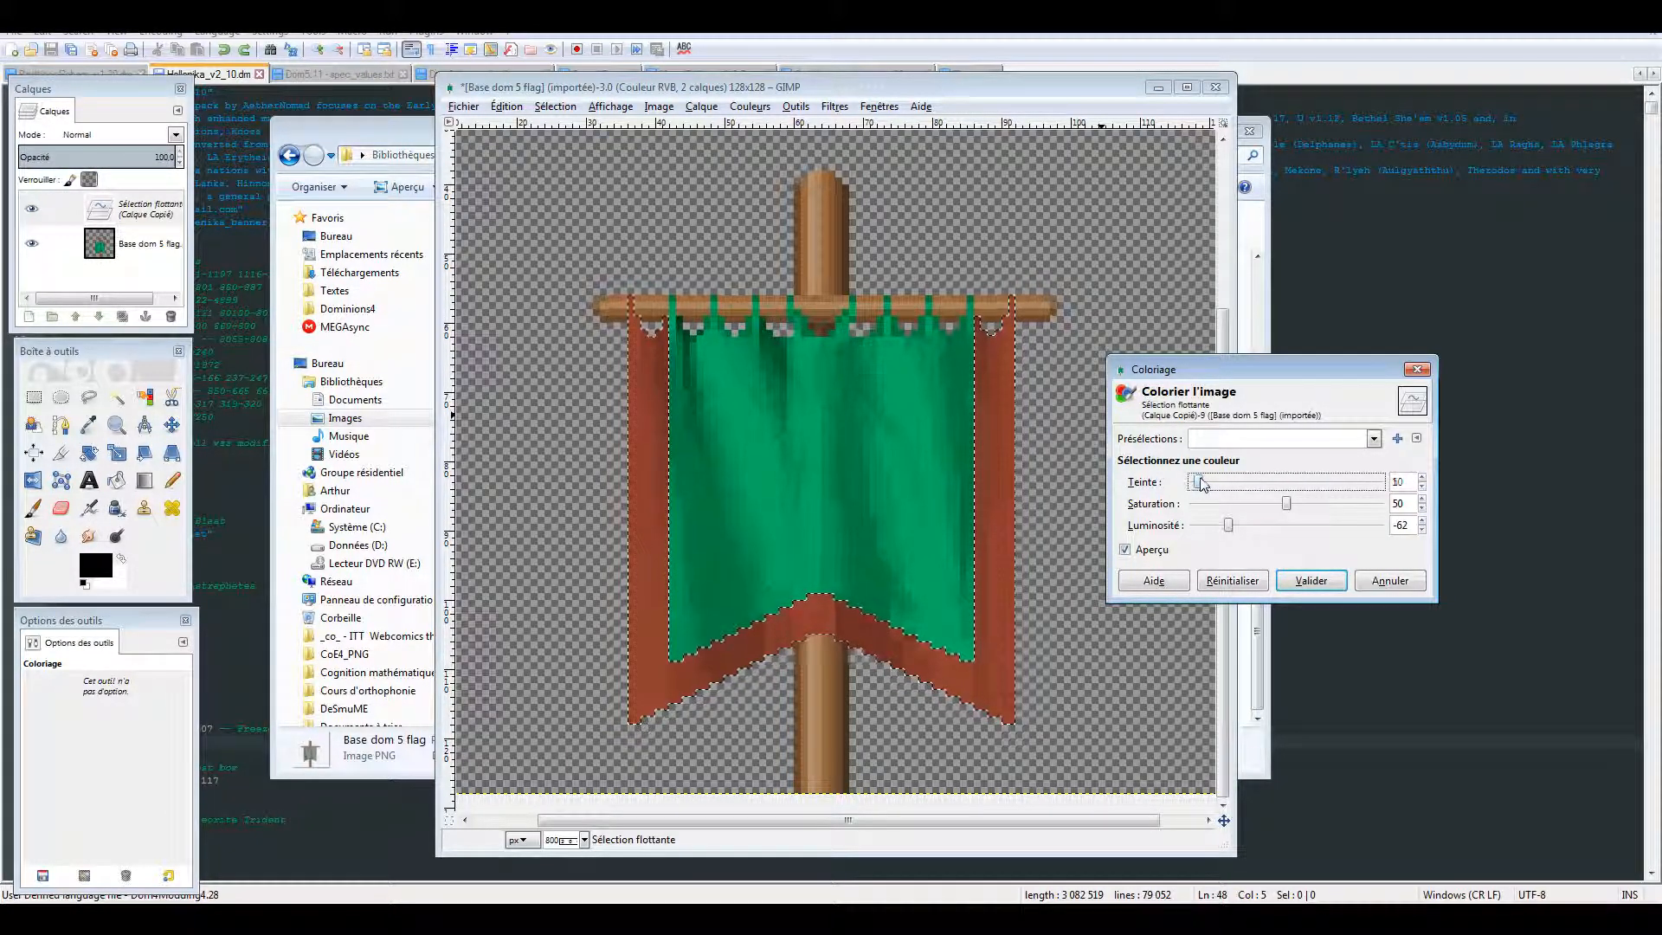
left_click_drag(1192, 484, 1226, 490)
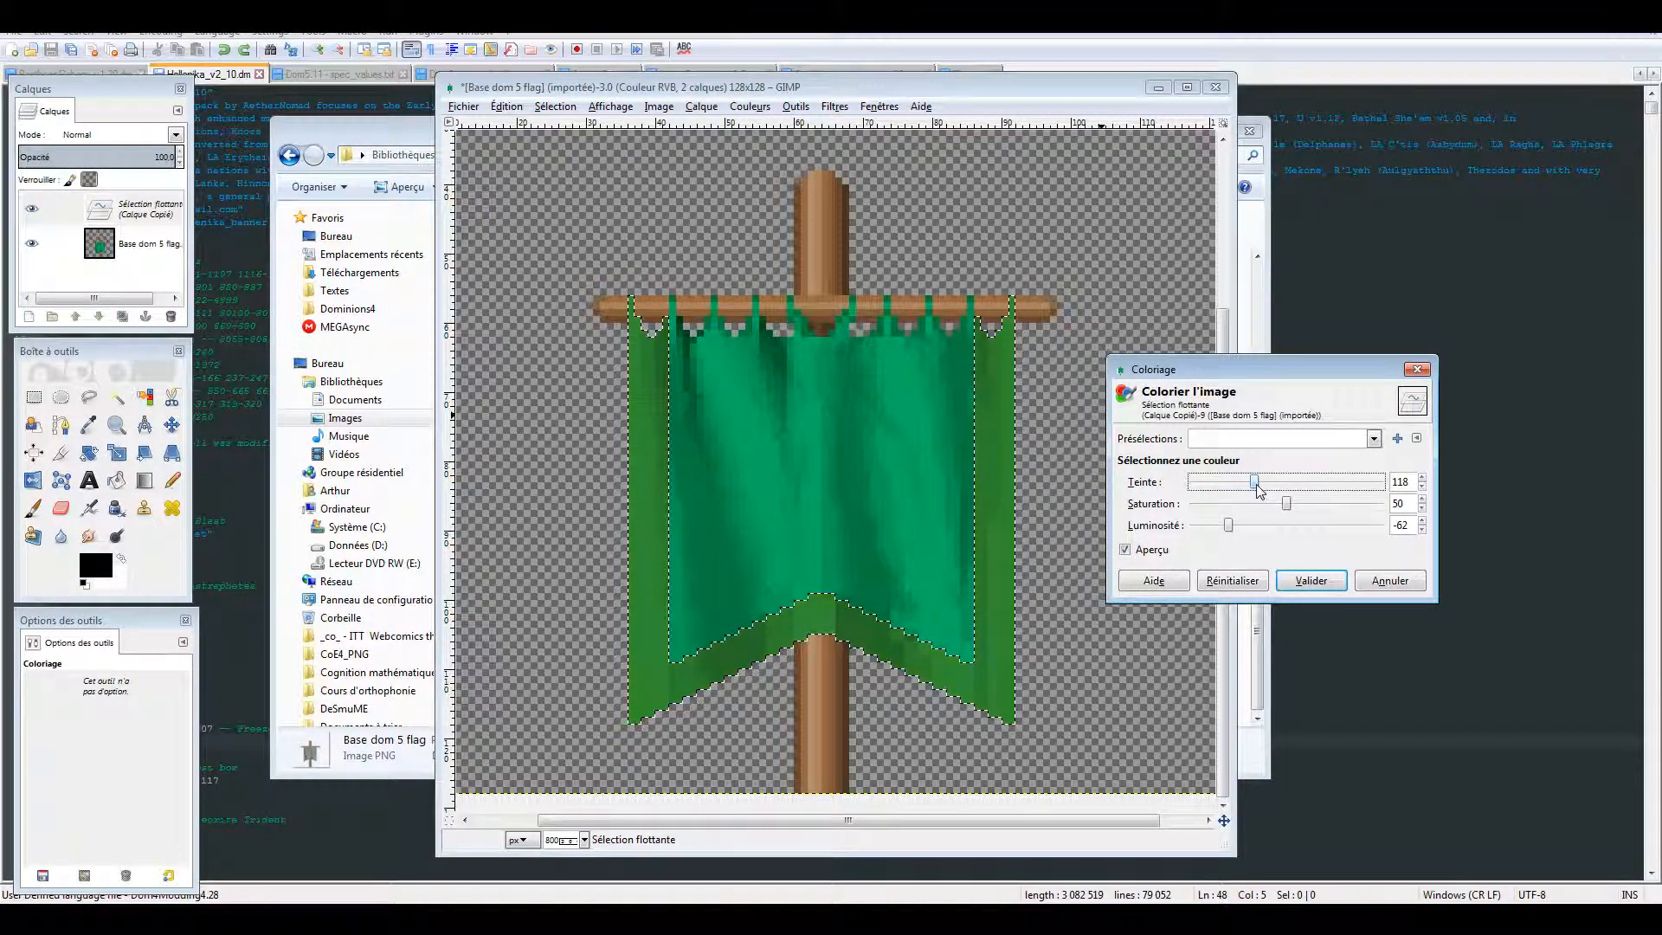
left_click_drag(1257, 486, 1288, 485)
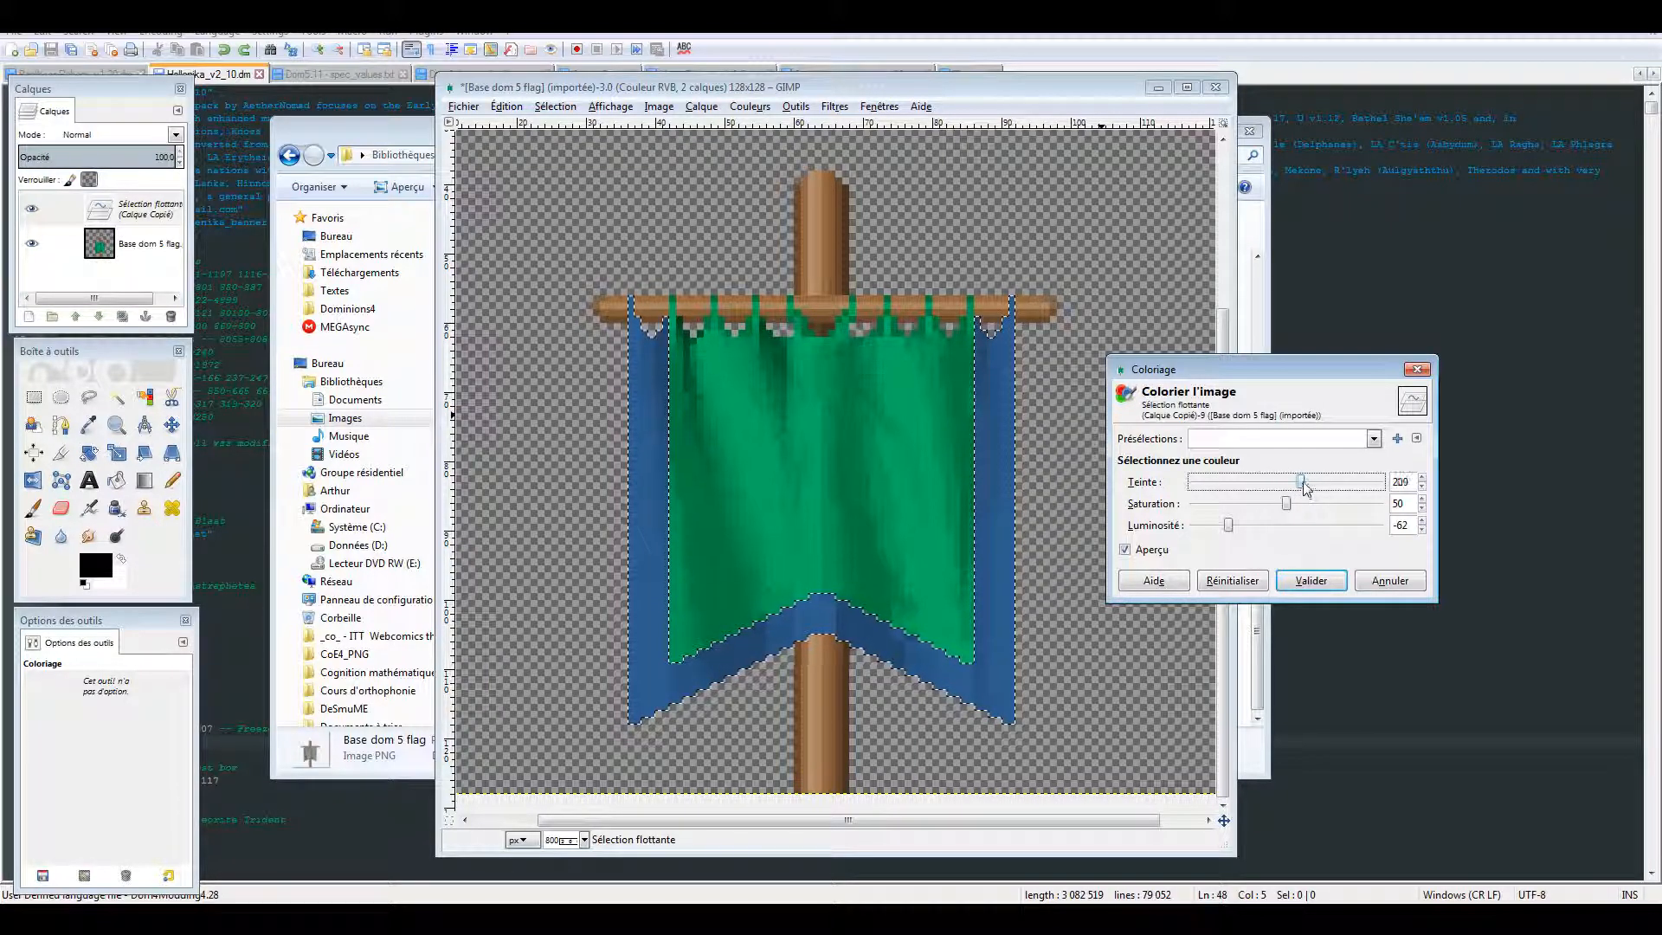
left_click_drag(1311, 491, 1339, 497)
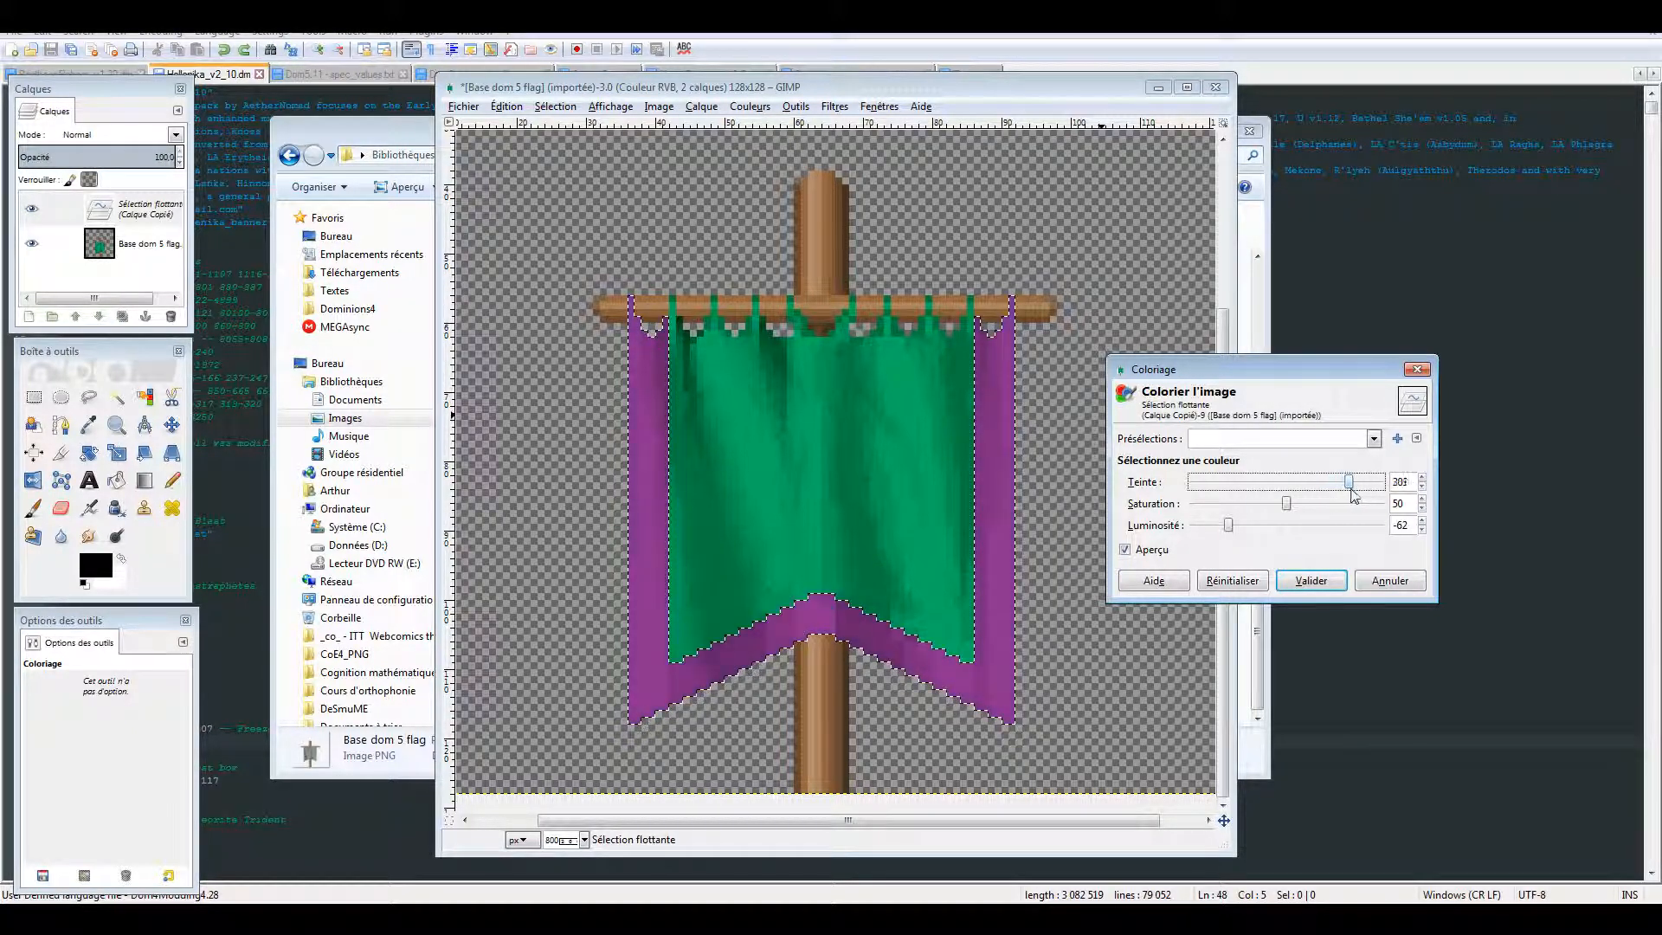
left_click_drag(1353, 495, 1216, 505)
left_click_drag(1339, 484, 1297, 491)
left_click(1311, 580)
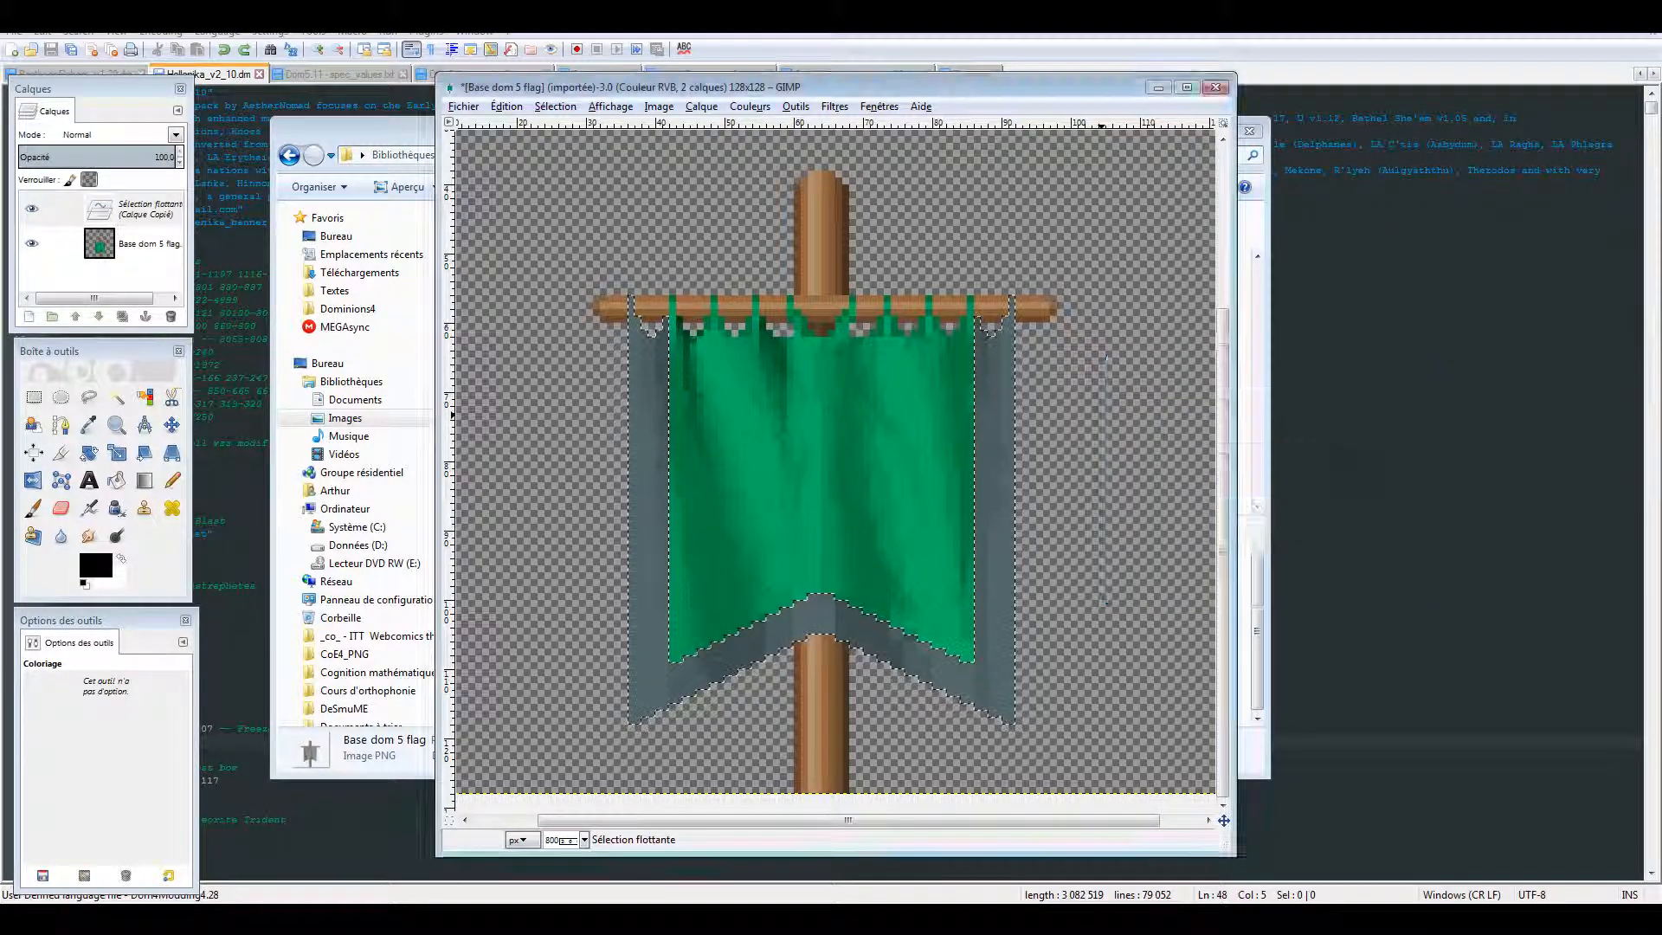
Adjust the blue-grey trim with Brightness-Contrast, setting brightness to 21 and contrast to 48.
left_click(750, 105)
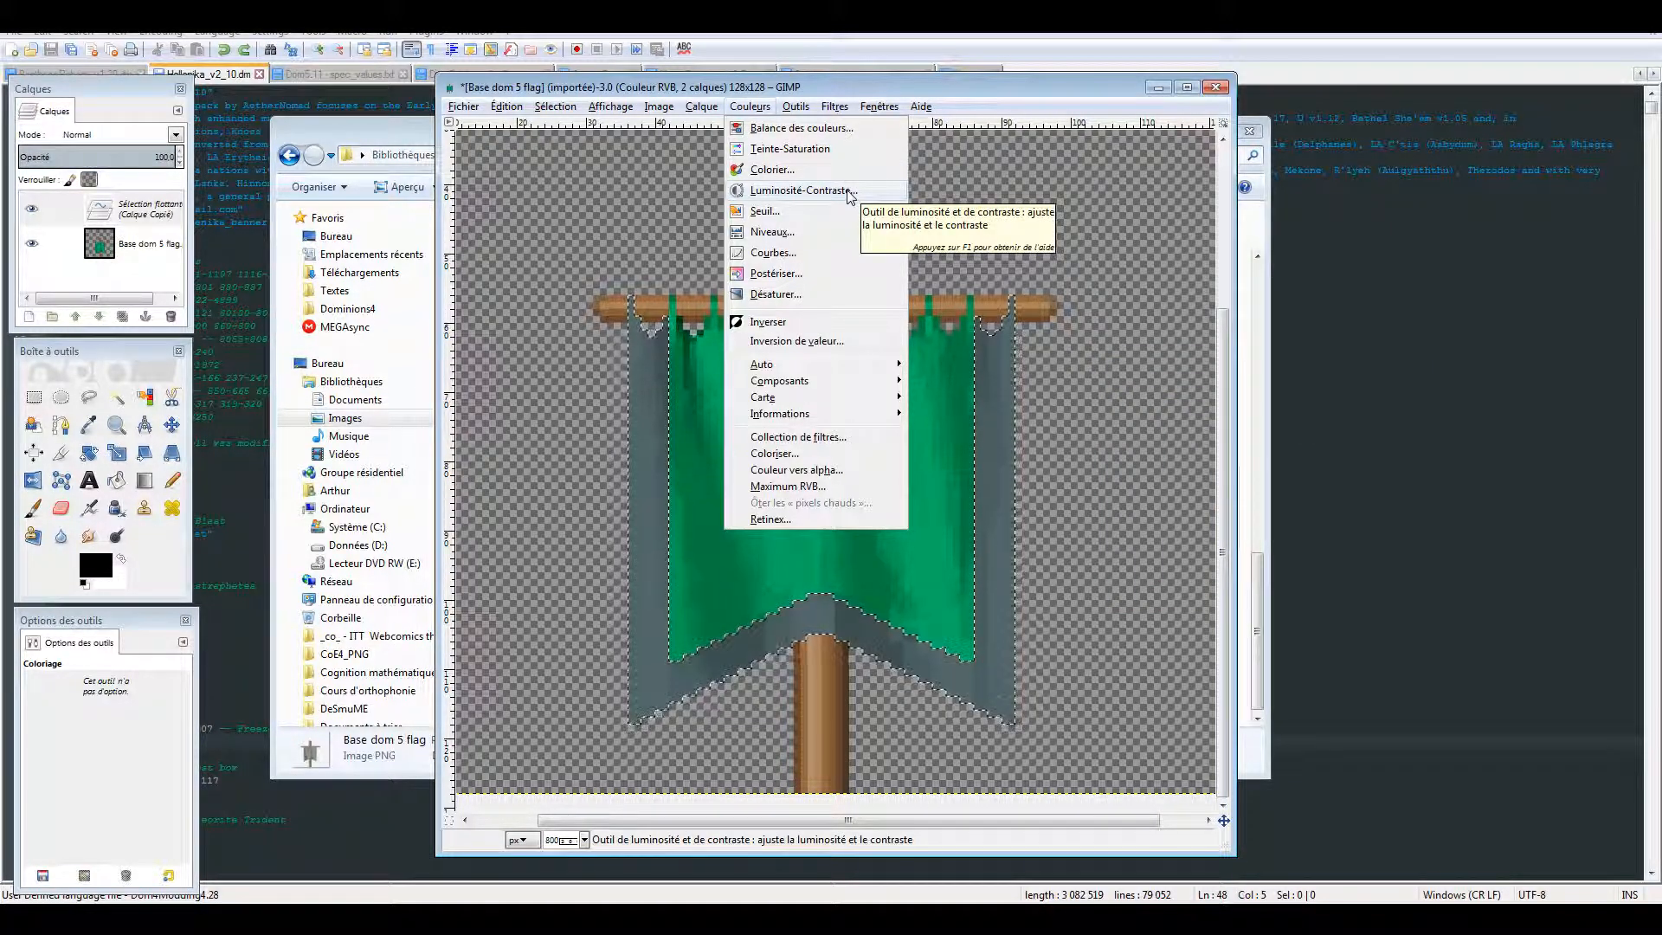
left_click(801, 189)
left_click_drag(1445, 360, 1446, 367)
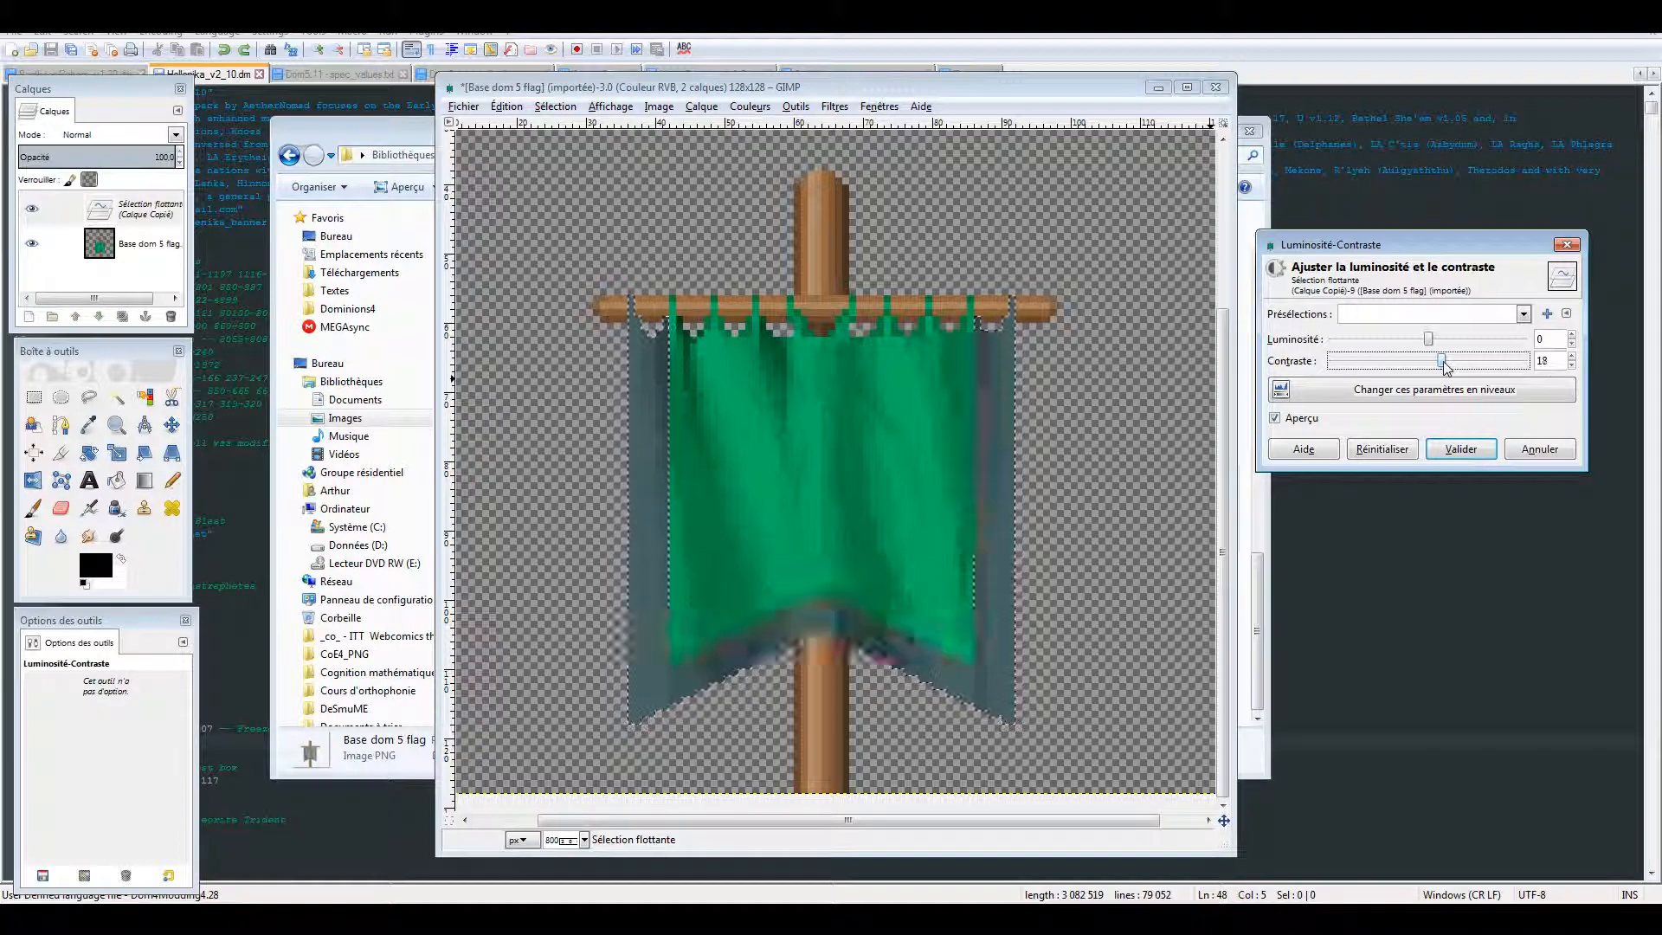
mouse_move(1443, 361)
left_mouse_down()
mouse_move(1431, 341)
mouse_move(1463, 364)
left_mouse_up()
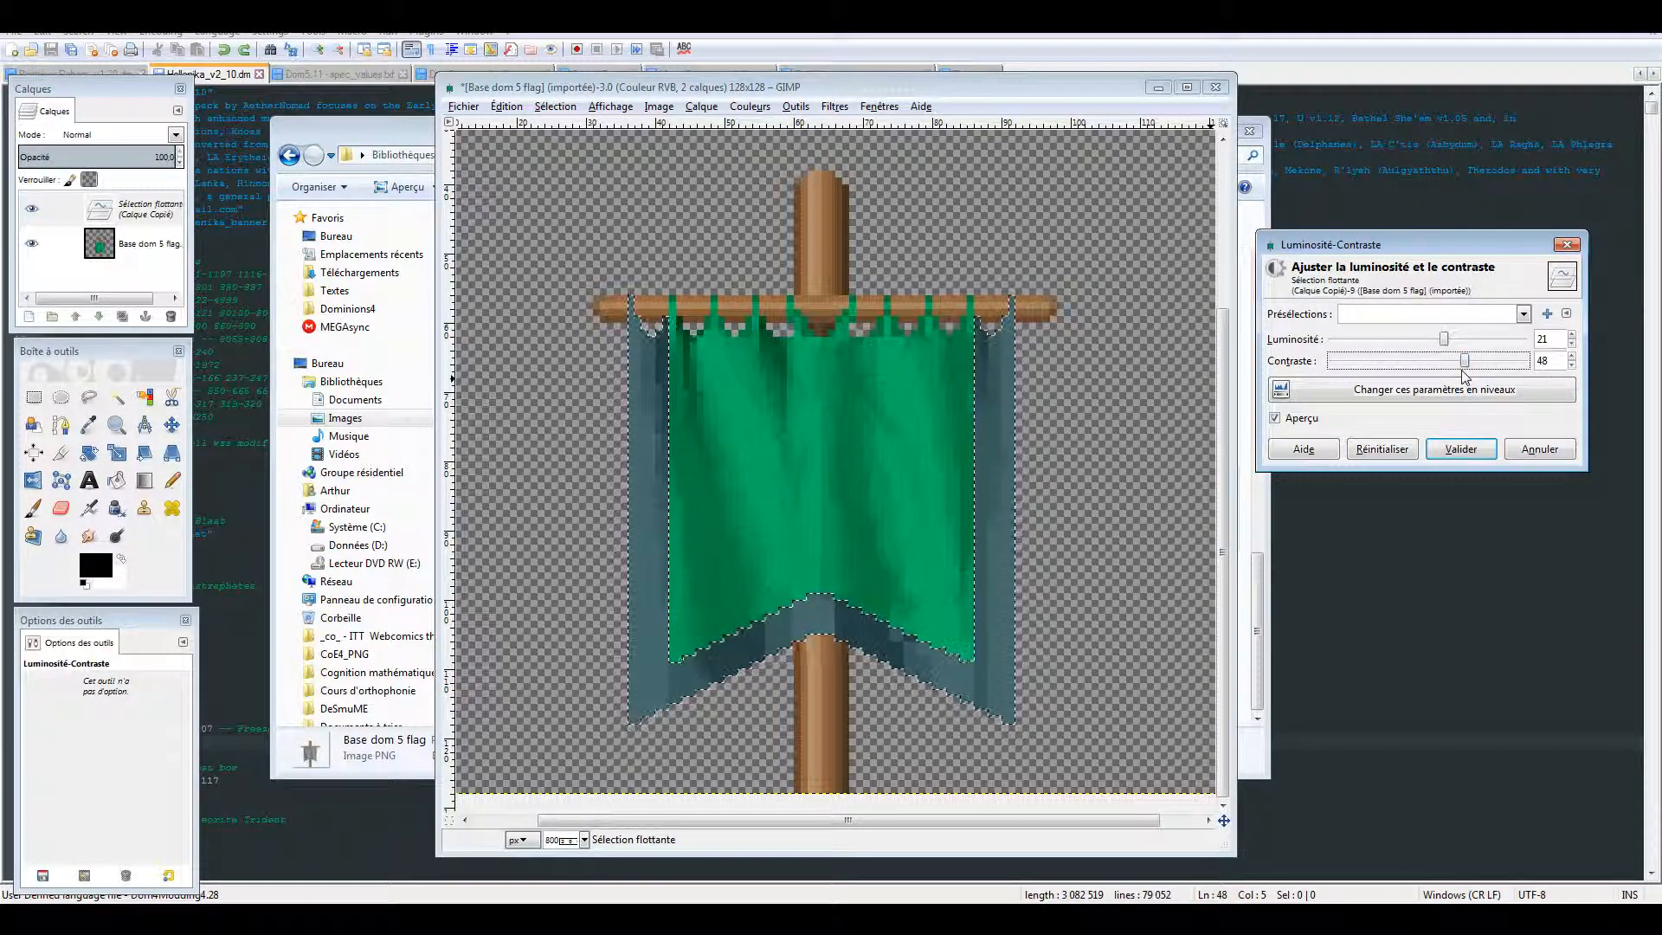
left_click(1460, 448)
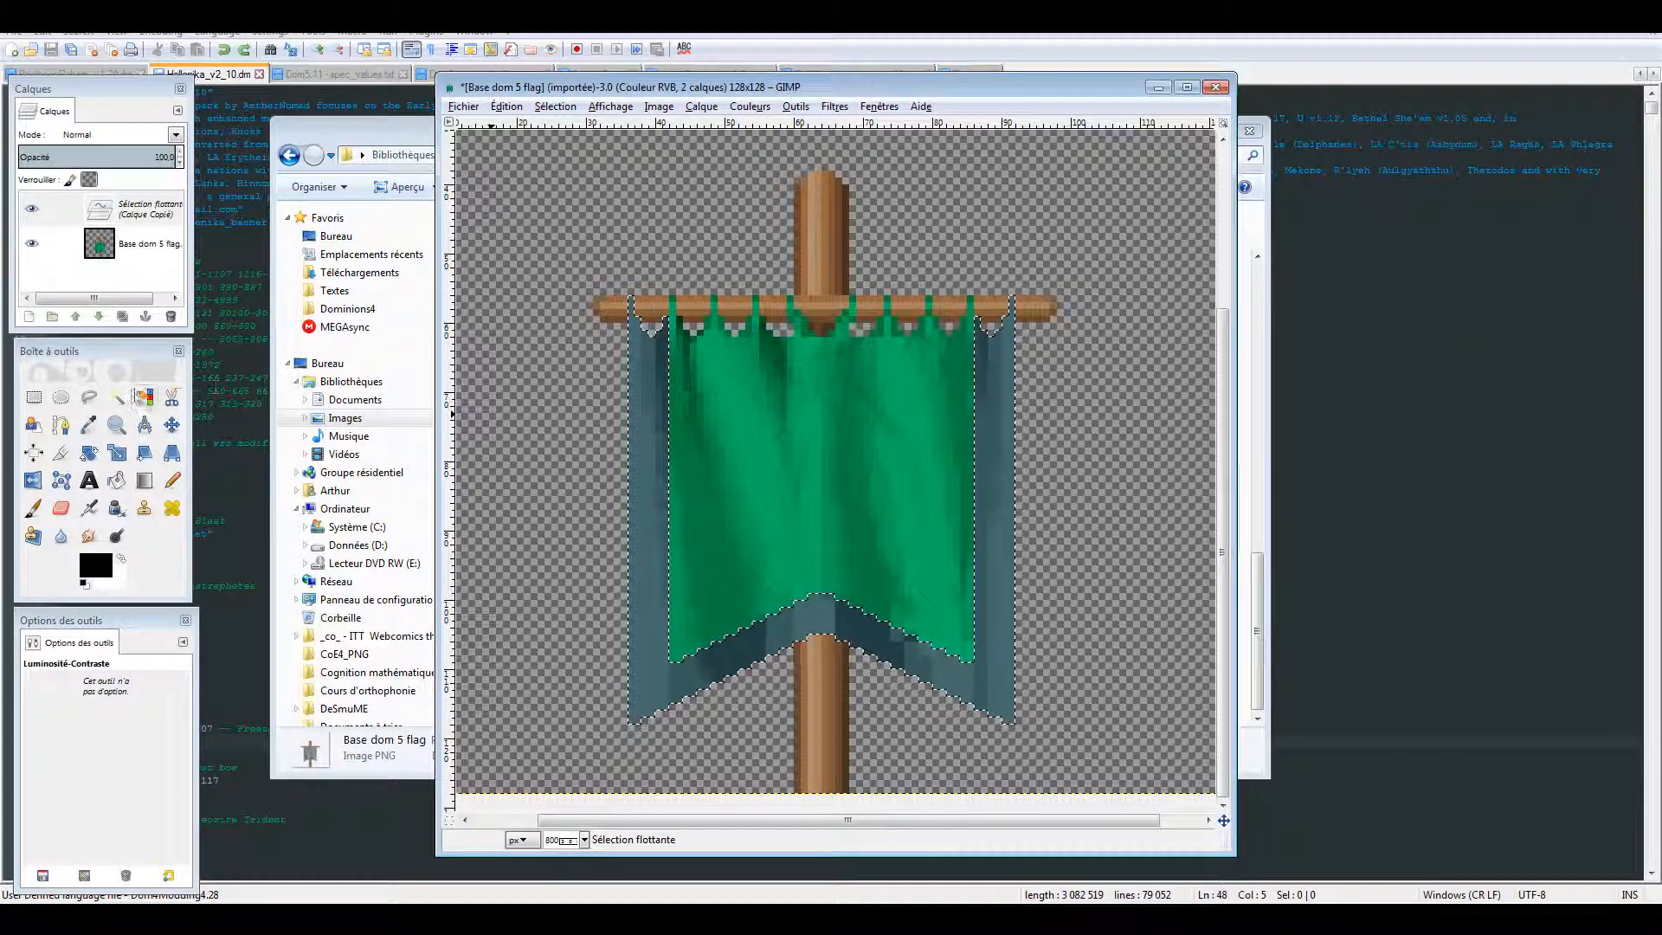
Anchor the floating trim onto the flag and look over the combined sprite.
key("u")
key("ctrl+h")
scroll(948, 286, "up", 3)
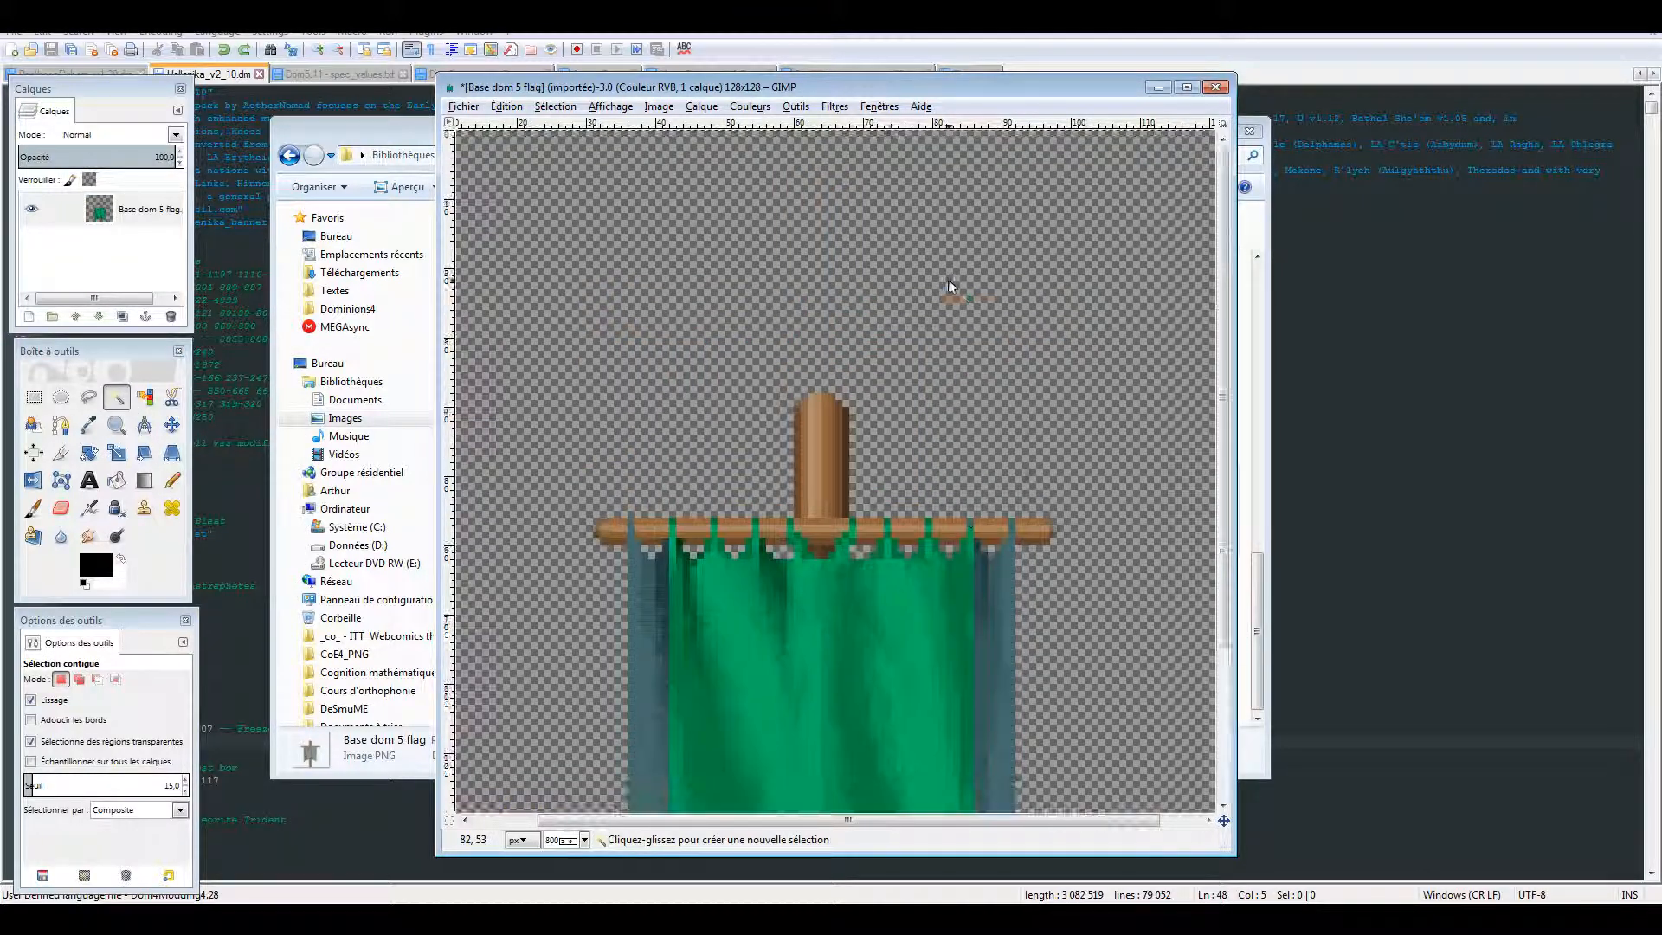
scroll(948, 285, "down", 2)
scroll(842, 229, "down", 1)
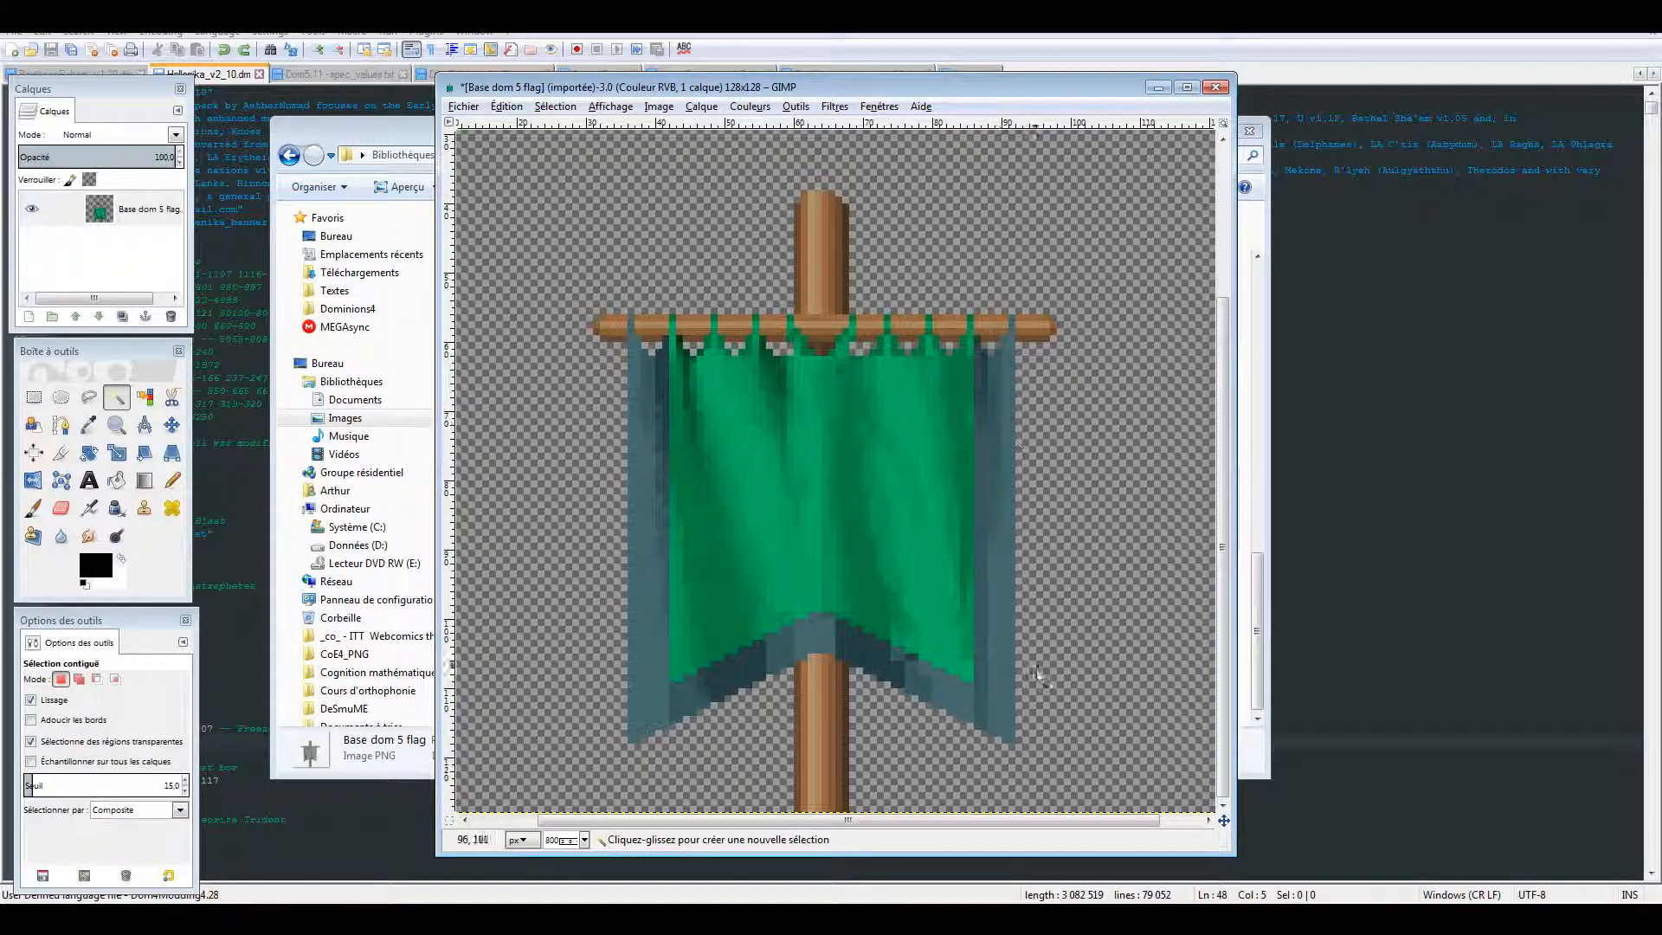
Switch to OBS and activate the Diaporama scene.
left_click(1065, 920)
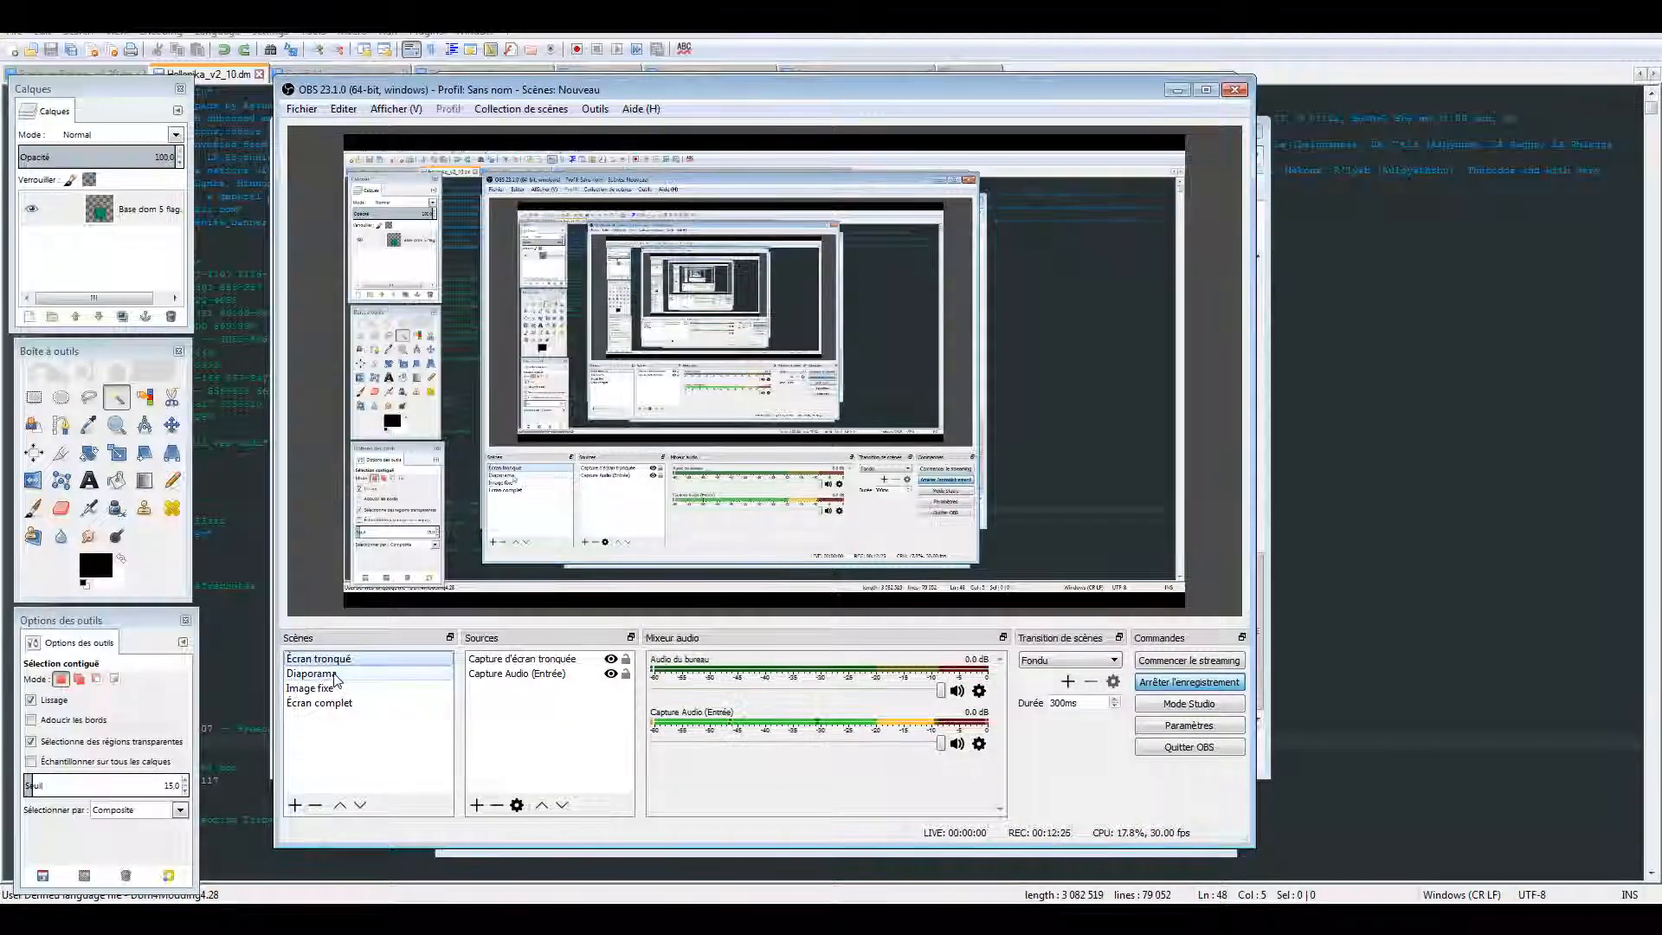
left_click(336, 675)
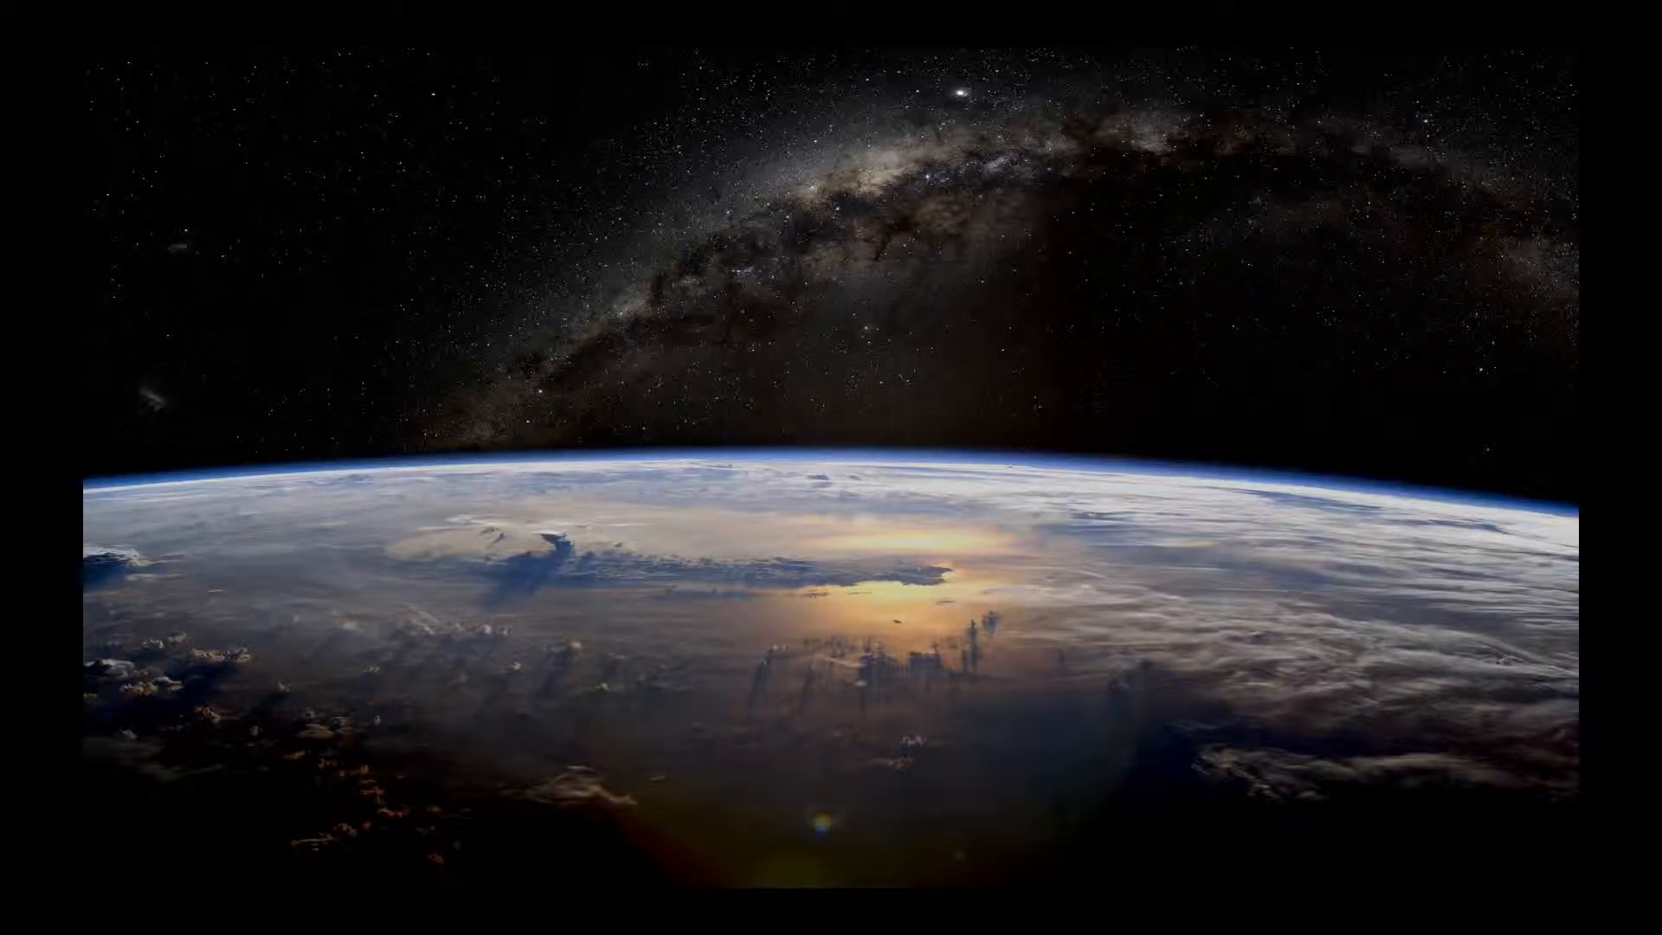